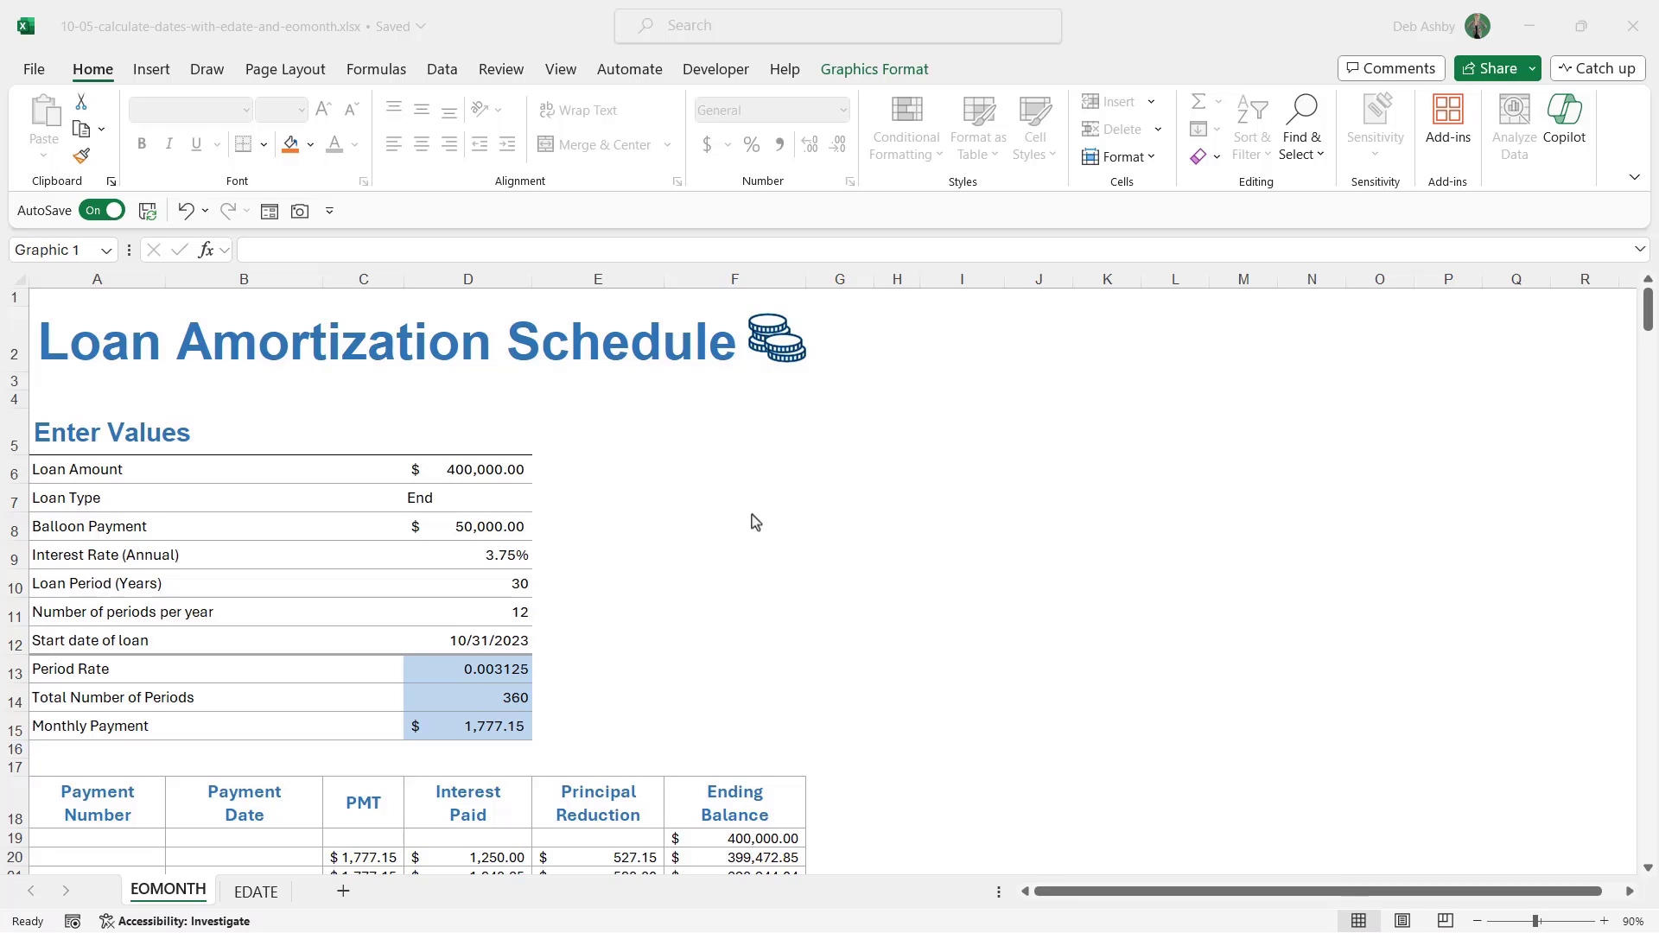
Review the loan amount, End loan type and 50,000 balloon payment inputs.
{"action": "left_click", "coordinate": [1083, 427]}
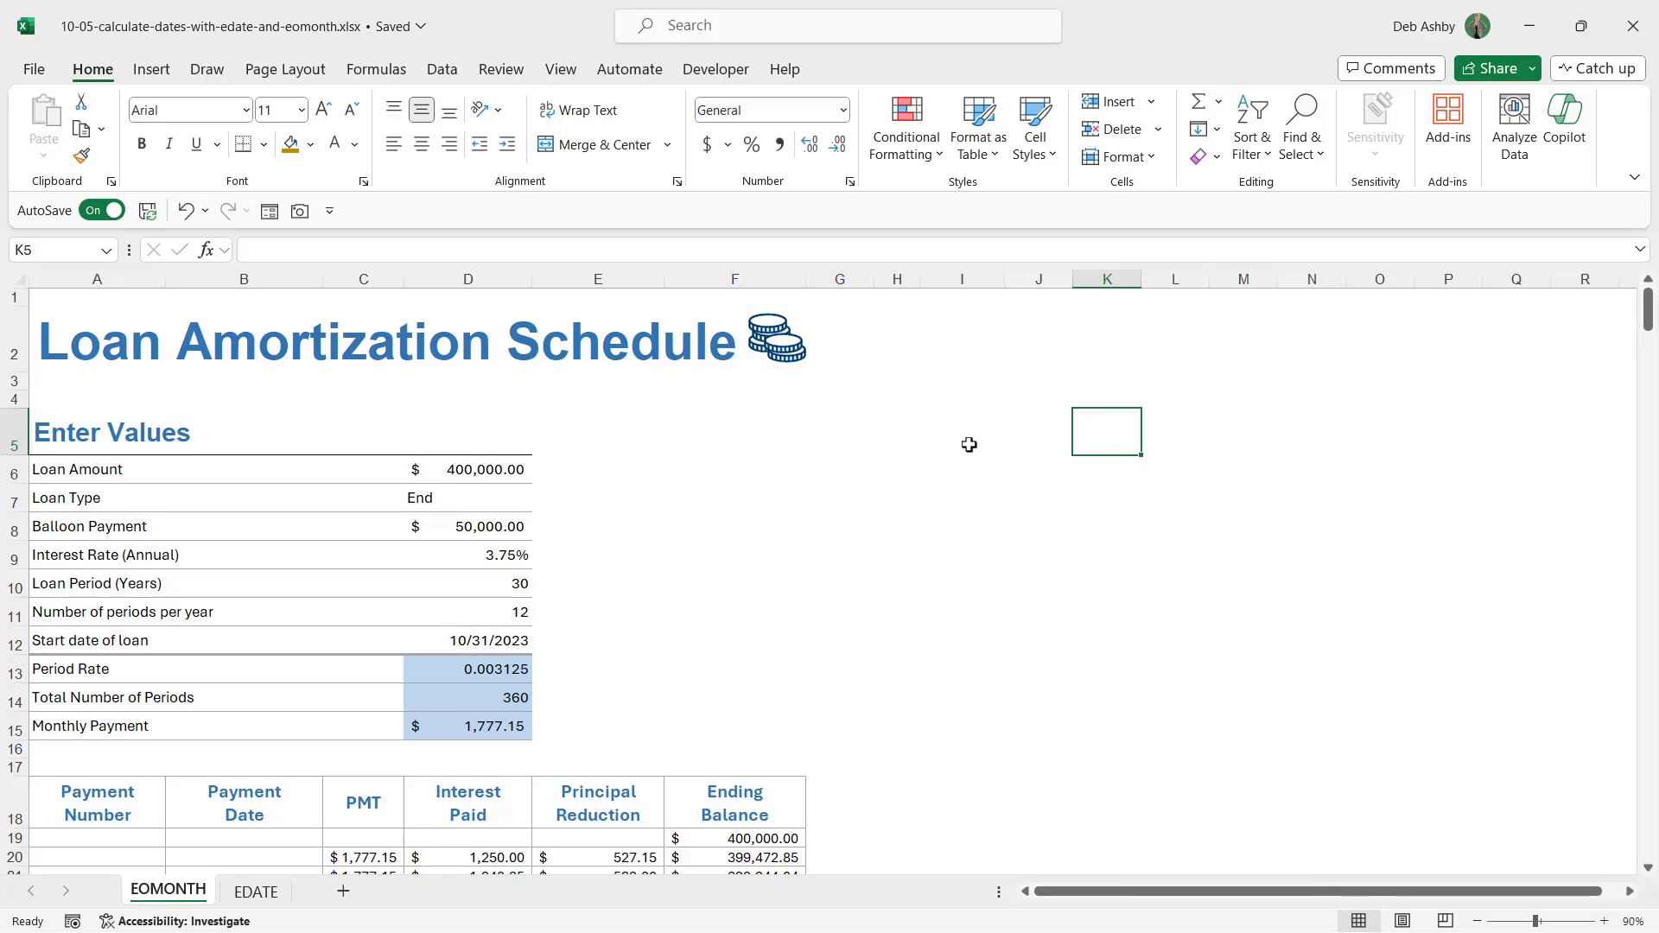
{"action": "scroll", "coordinate": [969, 444], "scroll_direction": "down", "scroll_amount": 1}
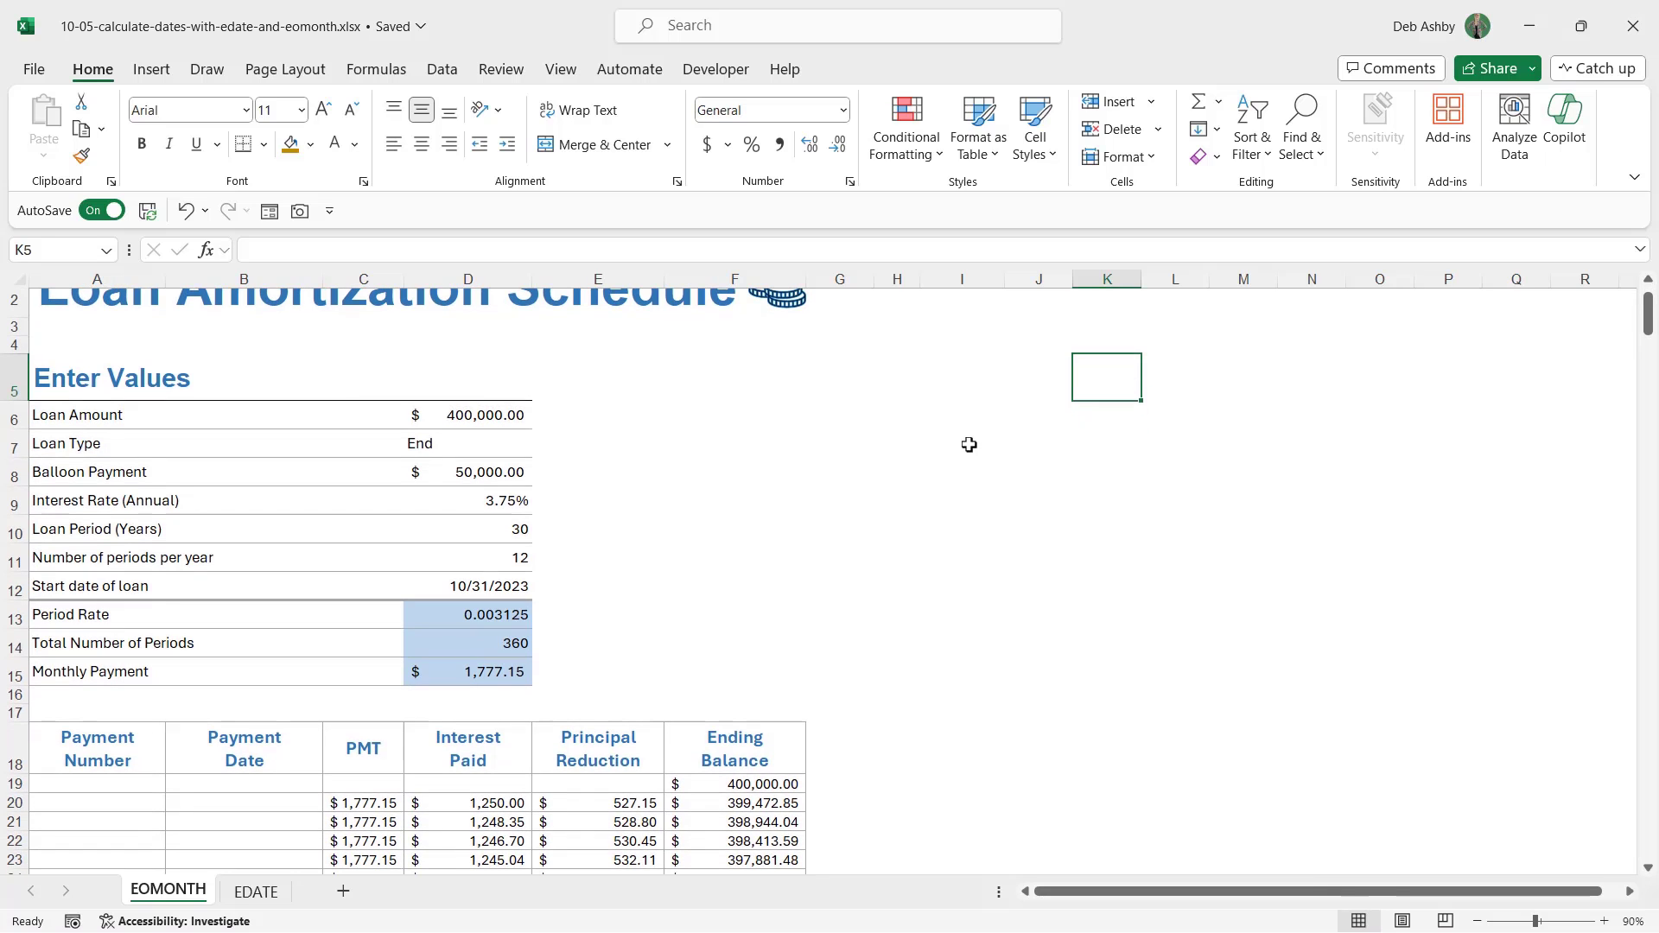
{"action": "left_click", "coordinate": [99, 415]}
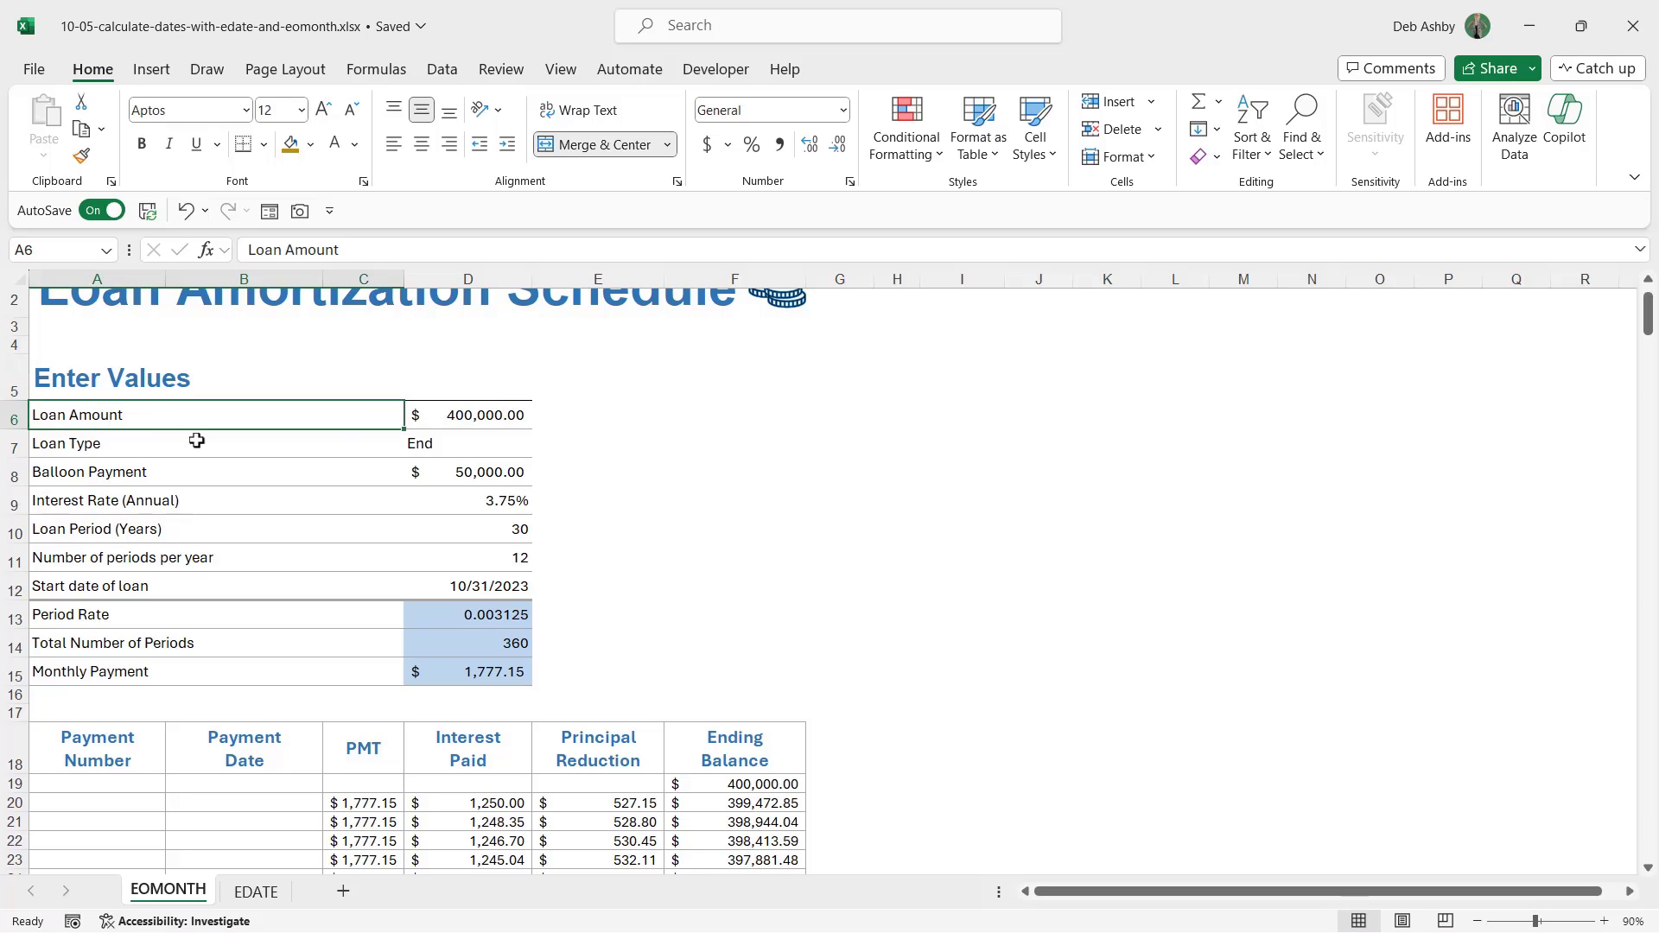
{"action": "left_click", "coordinate": [506, 416]}
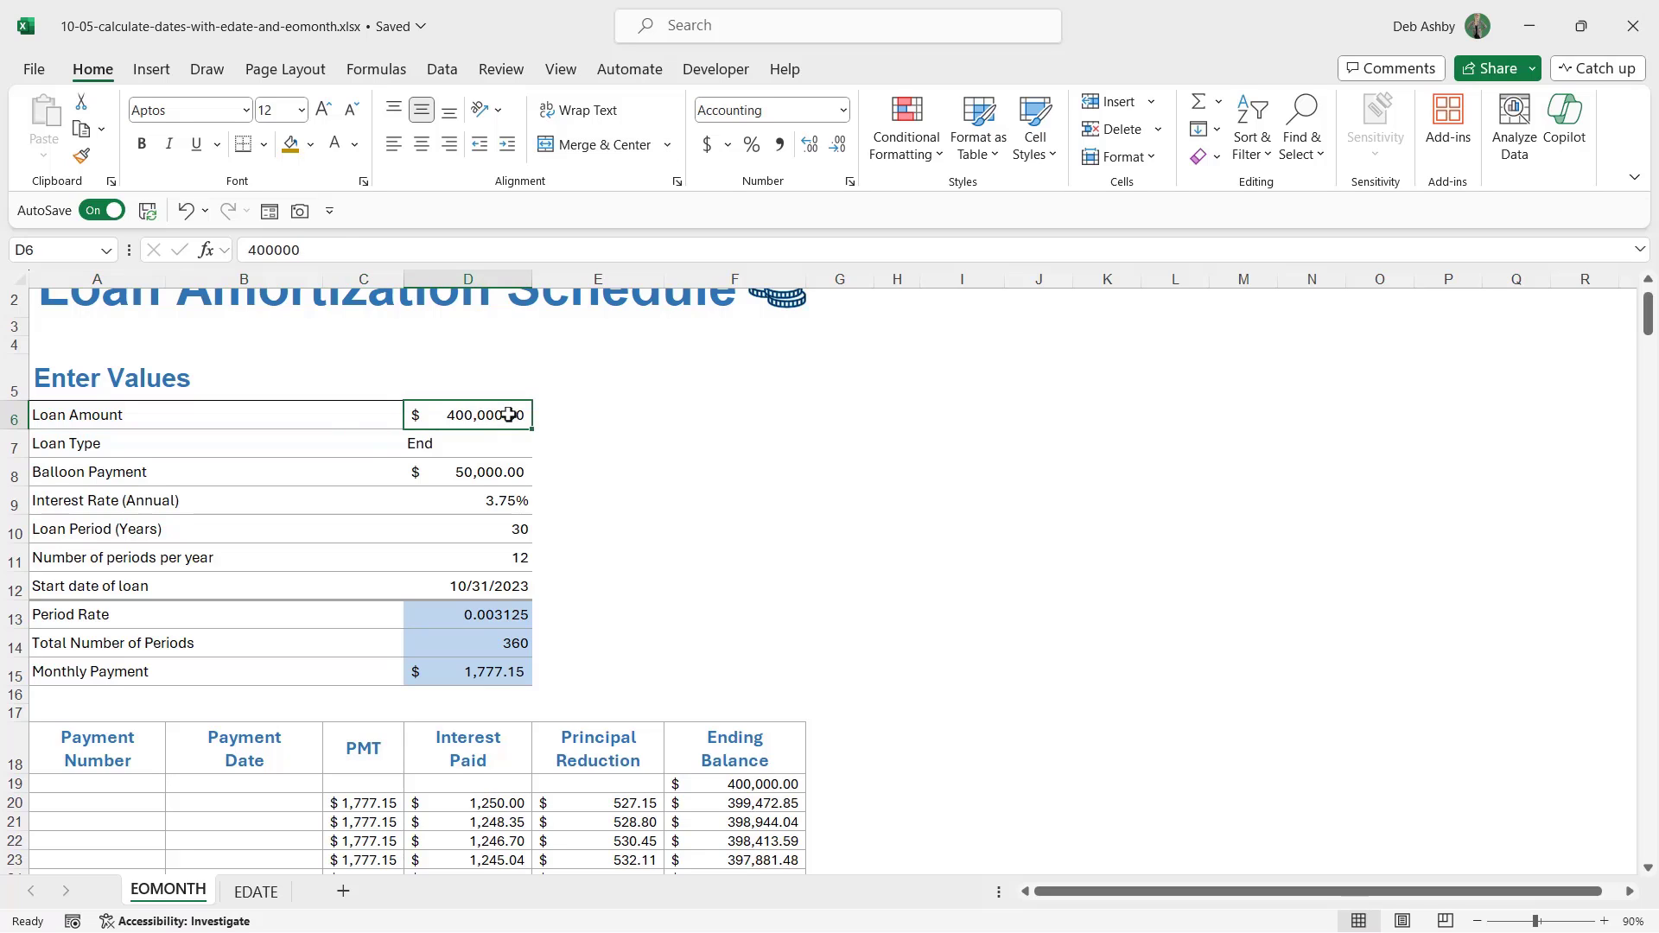
{"action": "left_click", "coordinate": [100, 444]}
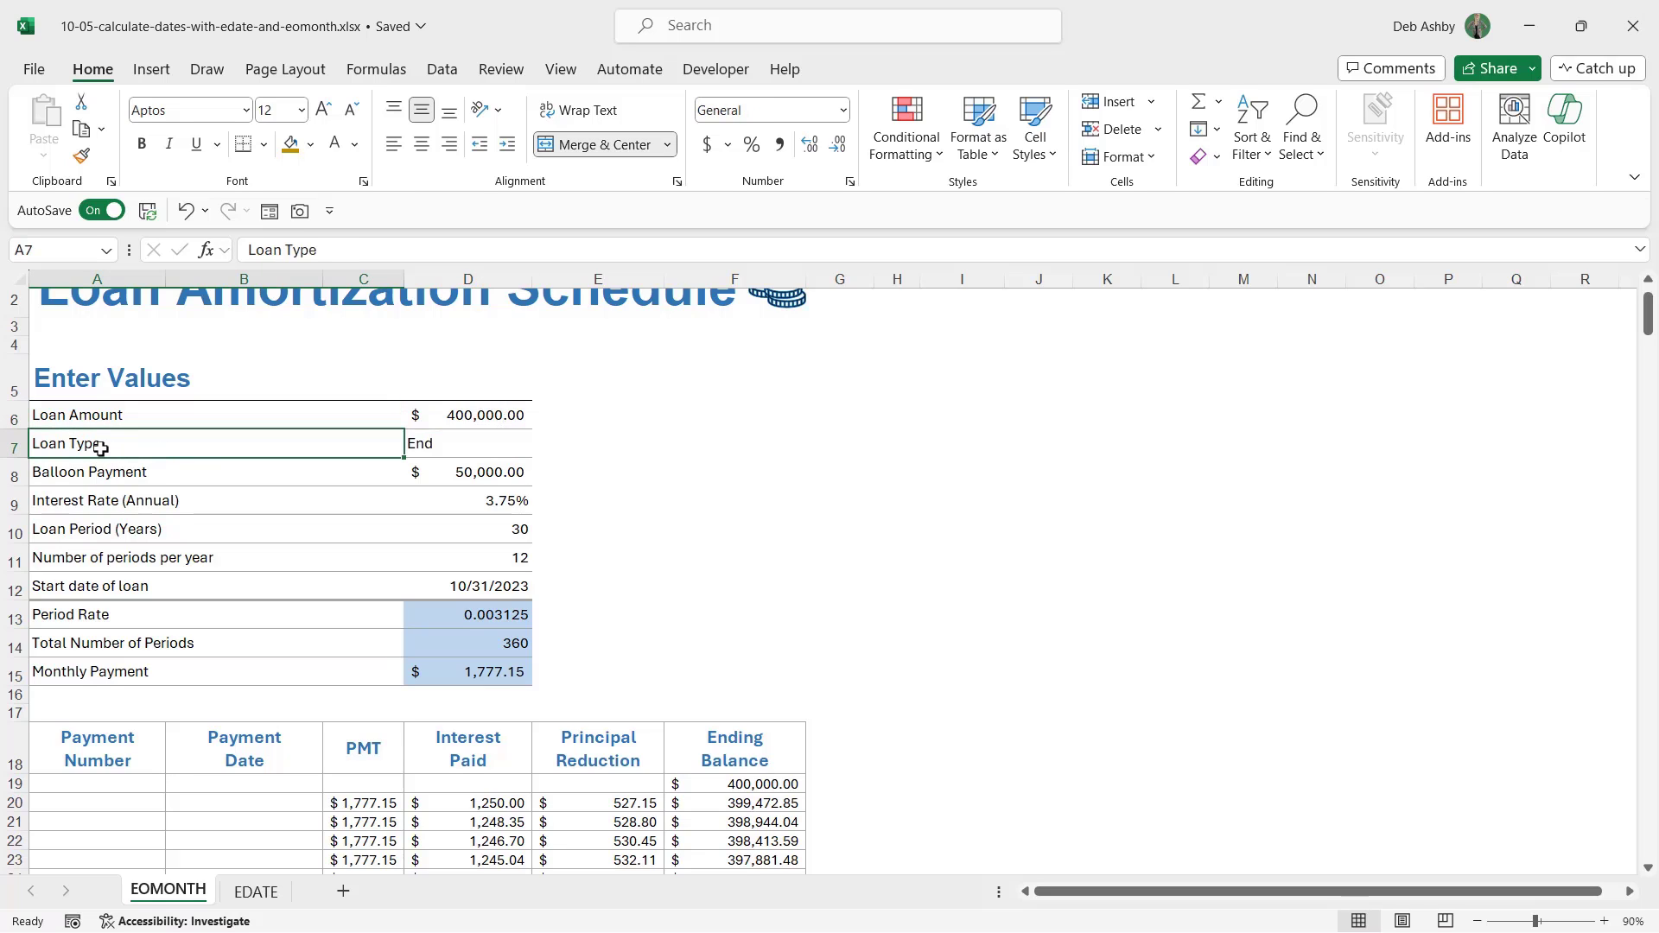
{"action": "left_click", "coordinate": [470, 448]}
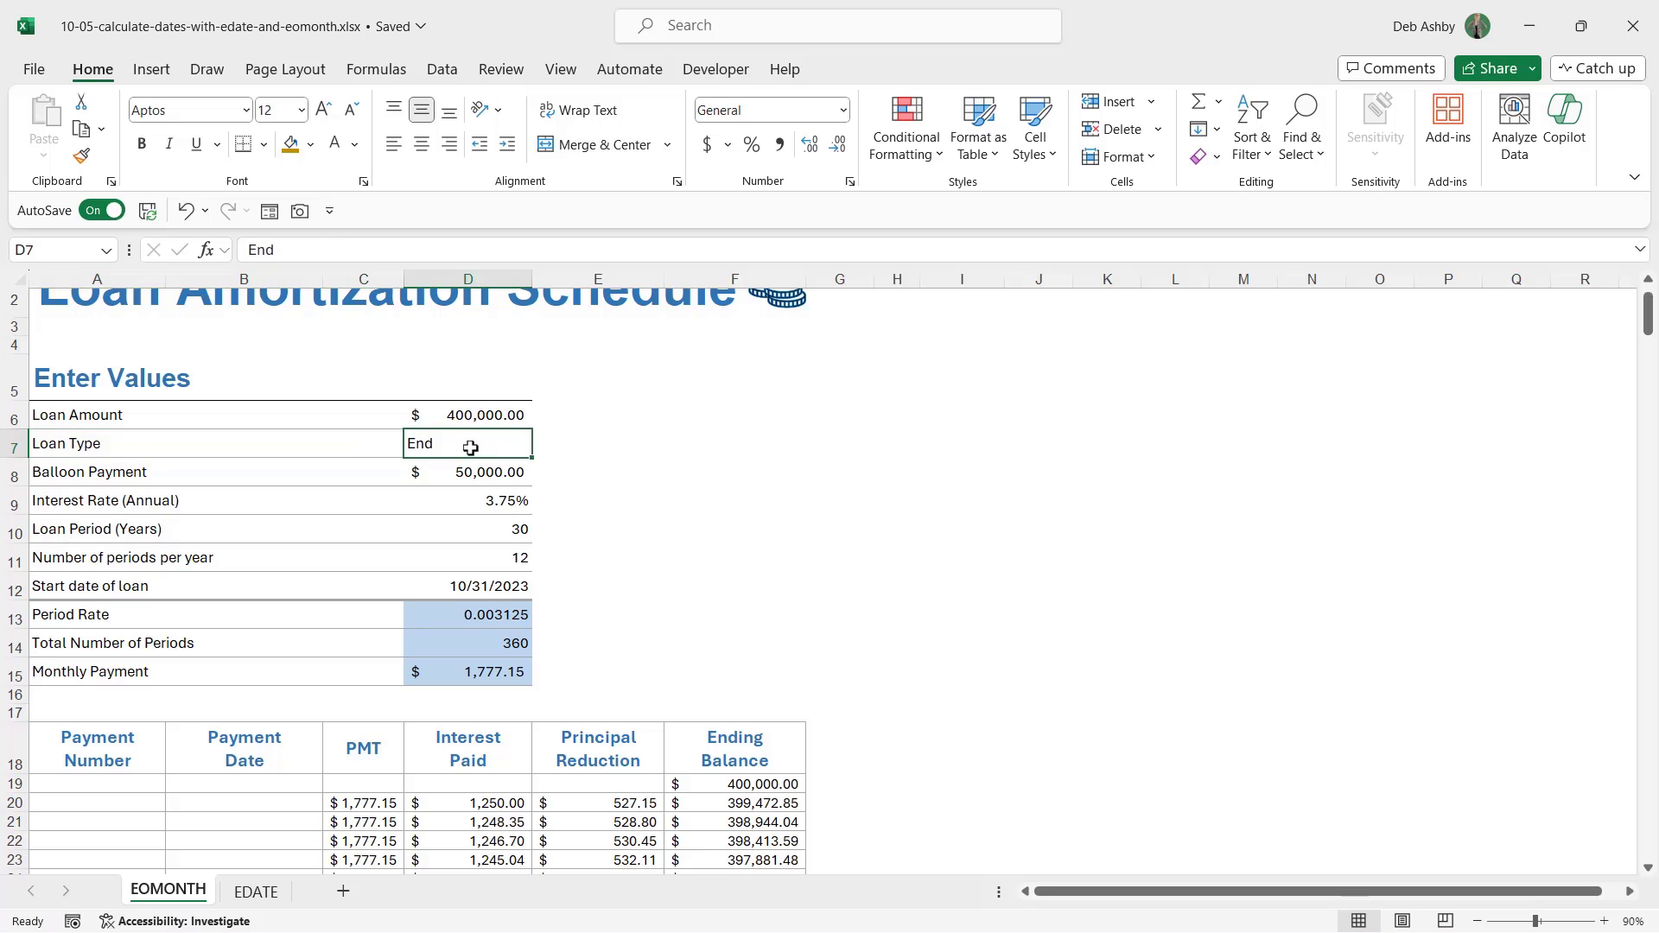
{"action": "left_click", "coordinate": [225, 475]}
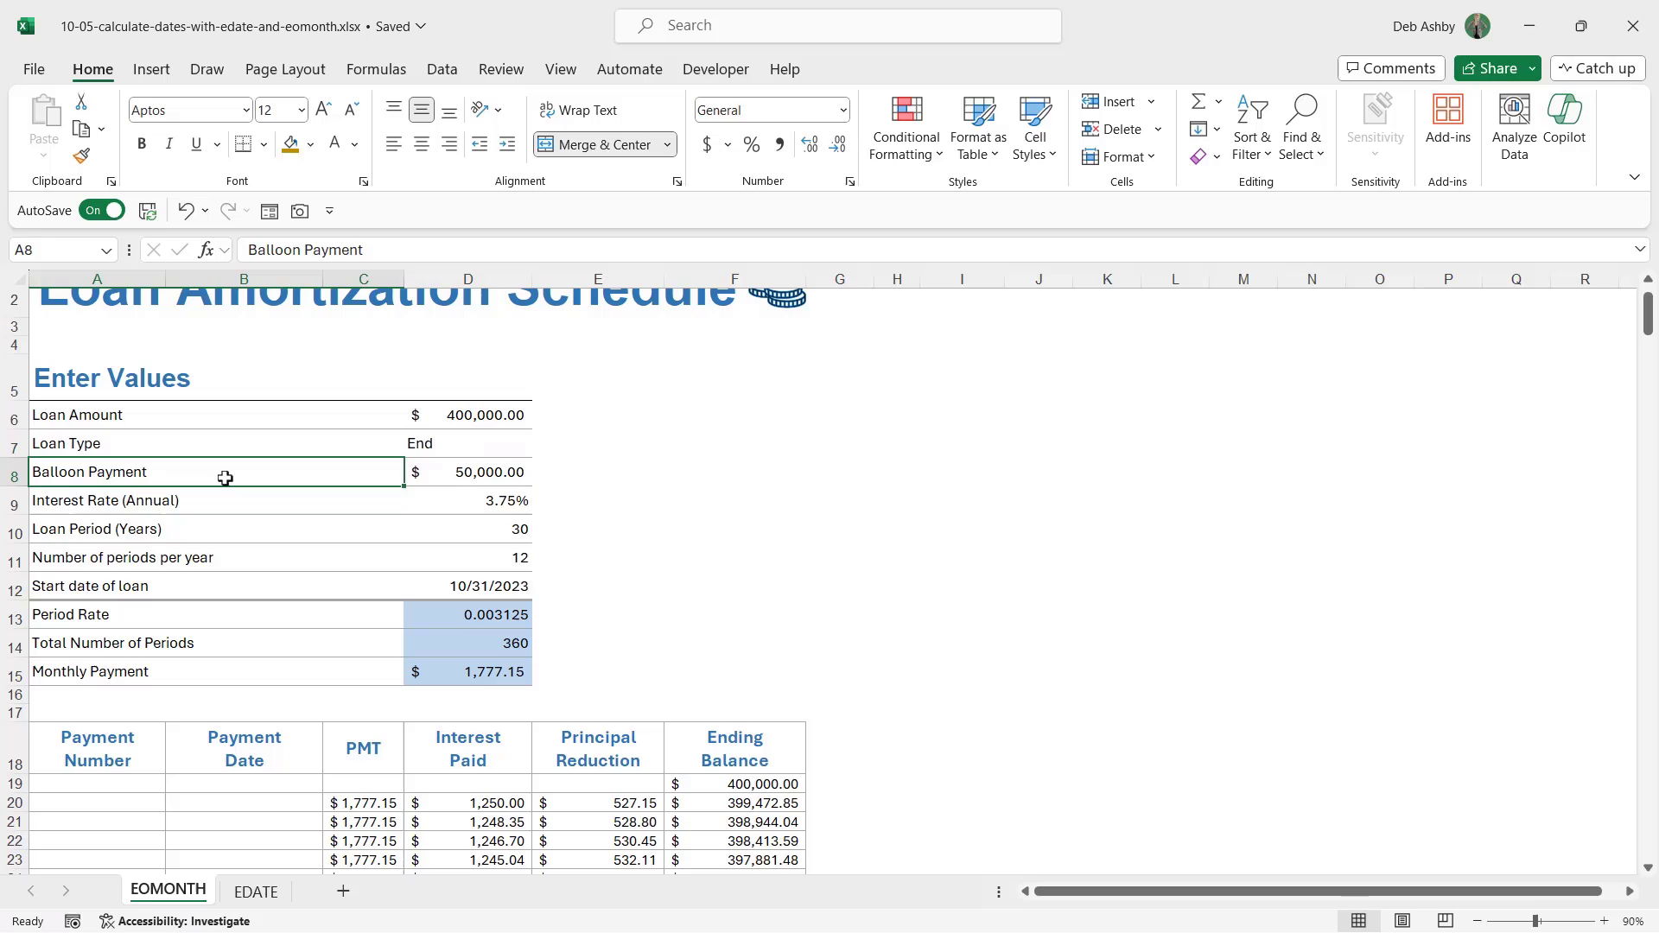
{"action": "left_click", "coordinate": [482, 473]}
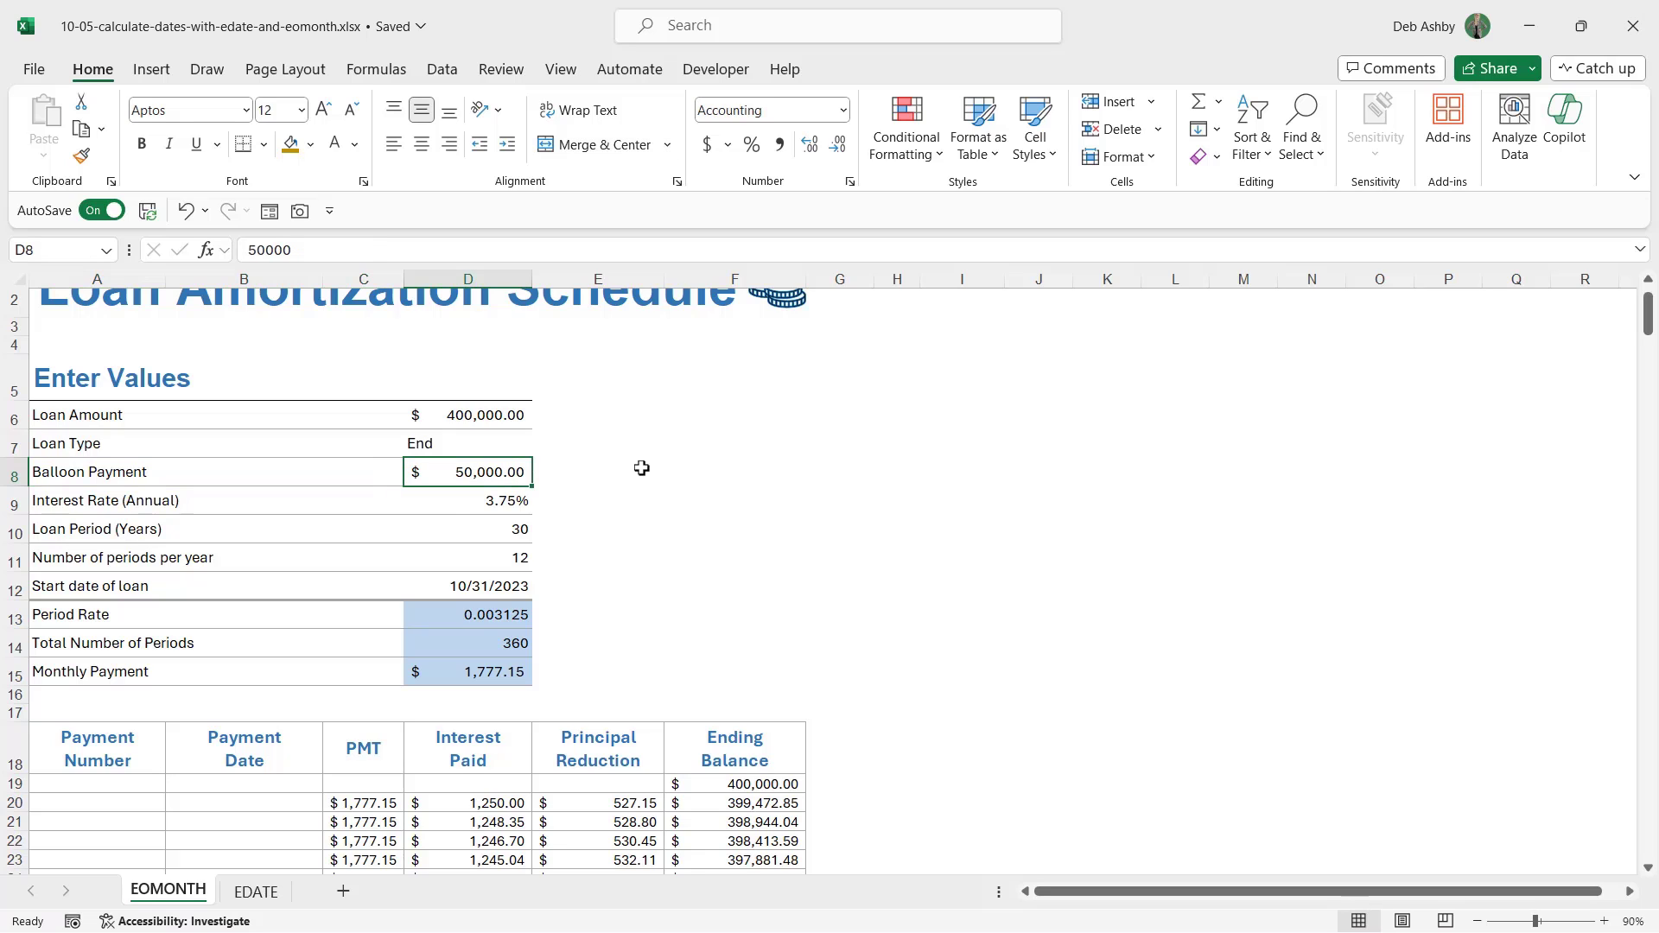
Check the 3.75% rate, 30-year period, 12 periods per year and 10/31/2023 start date.
{"action": "left_click", "coordinate": [373, 499]}
{"action": "left_click", "coordinate": [488, 501]}
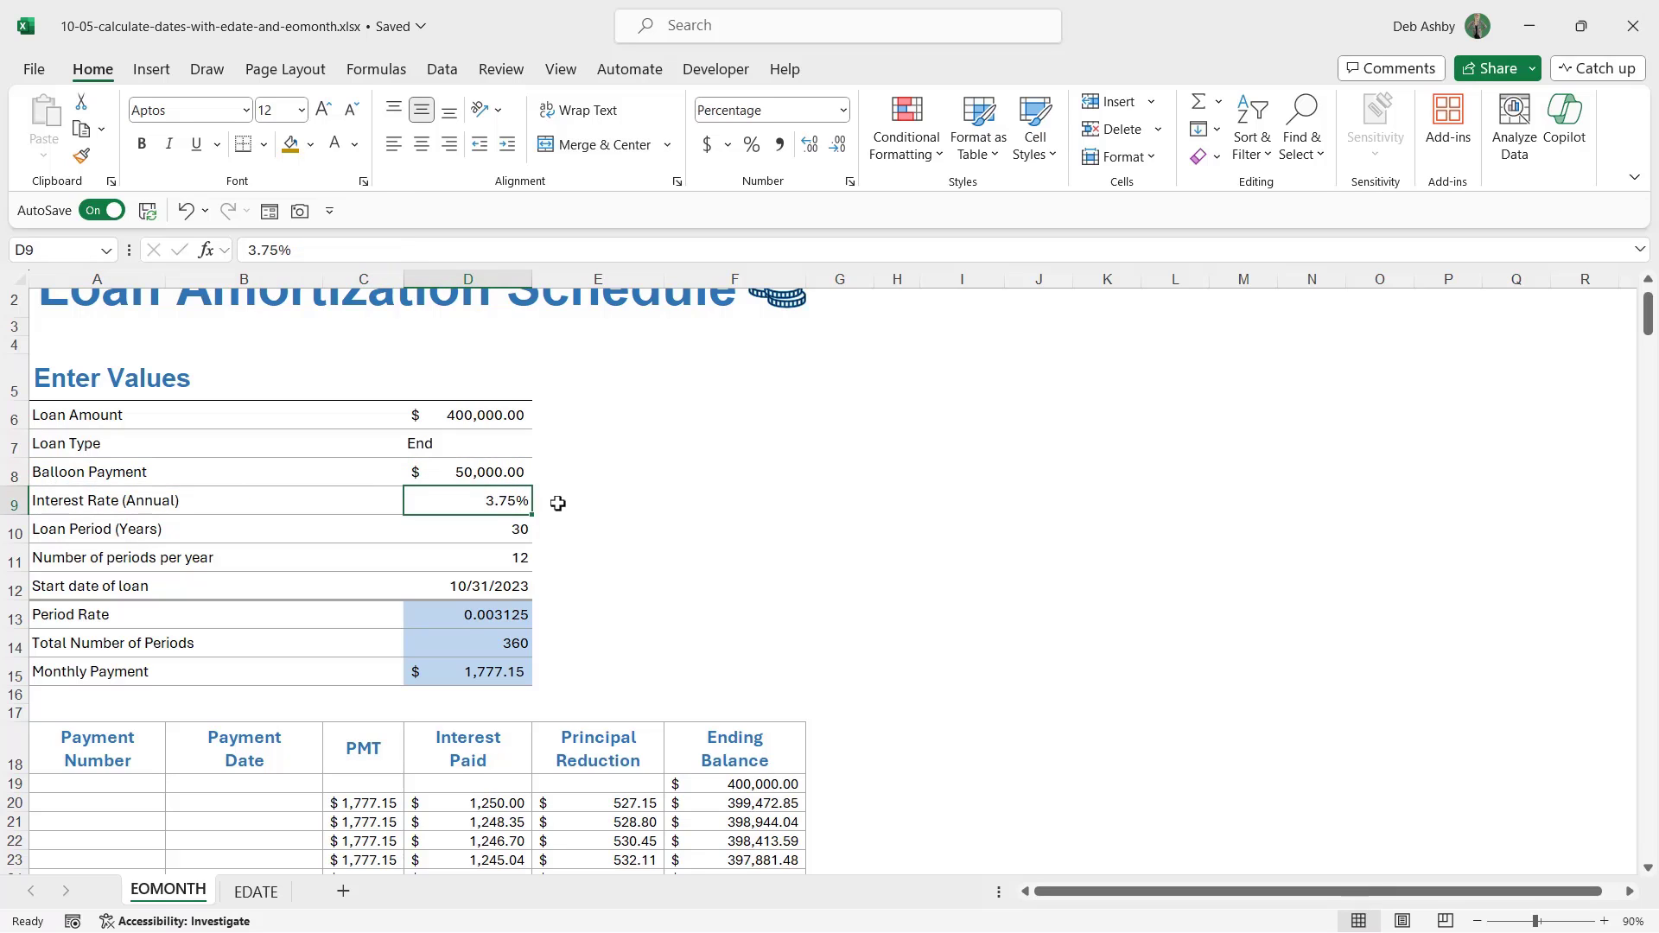
{"action": "left_click", "coordinate": [460, 530]}
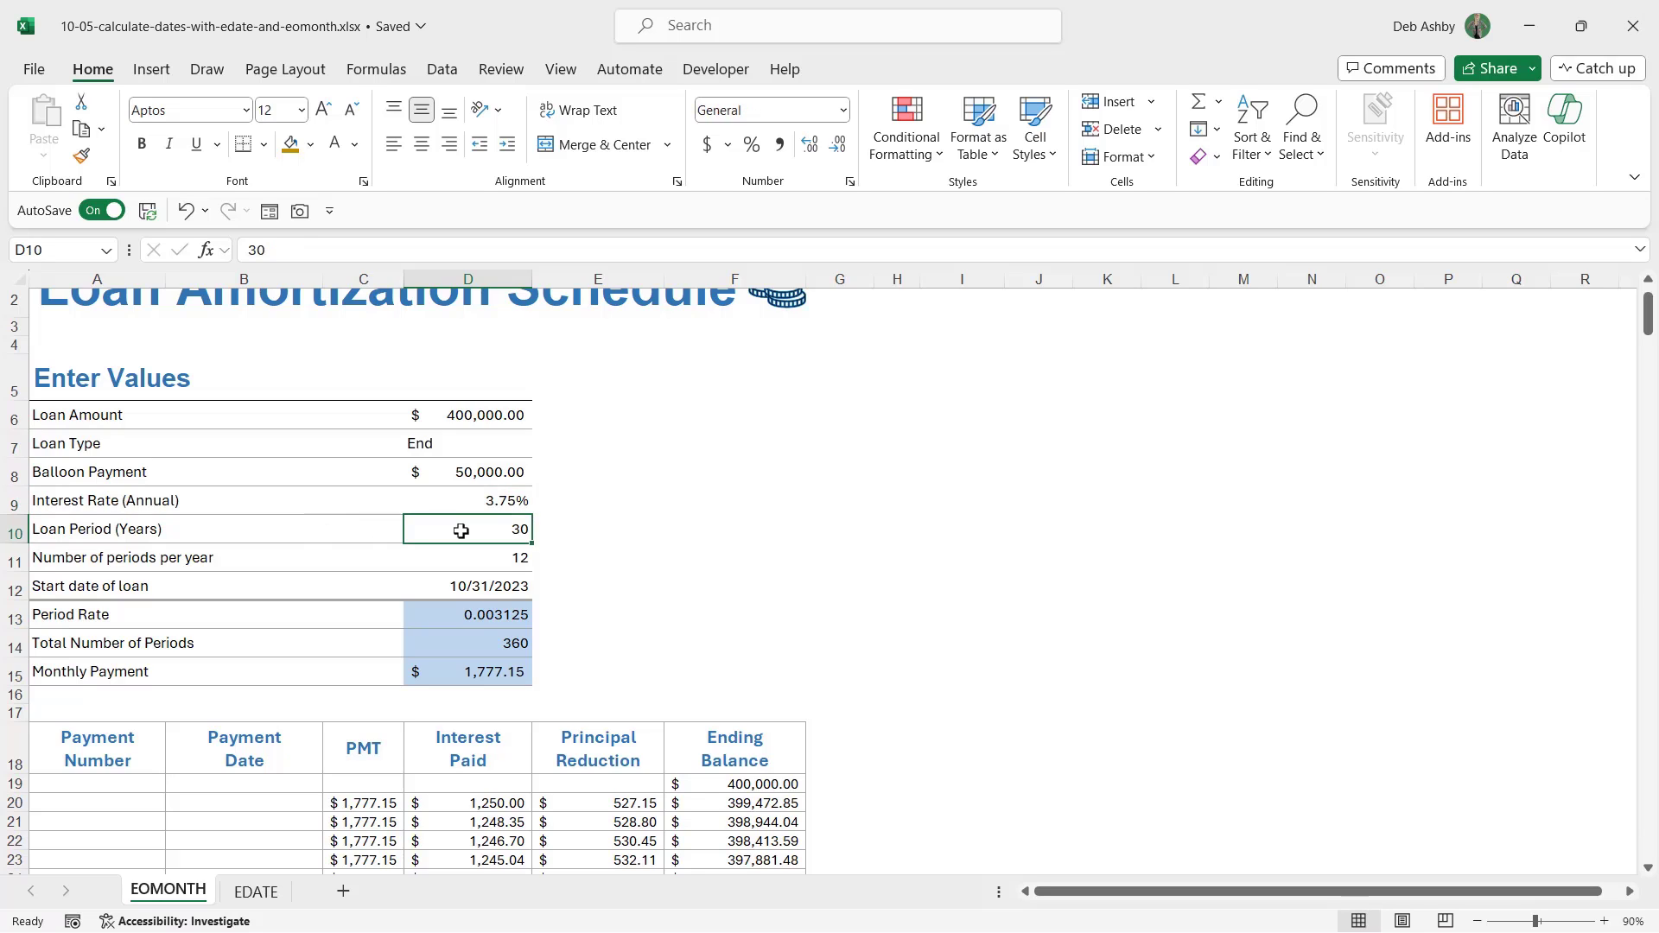
{"action": "left_click", "coordinate": [460, 556]}
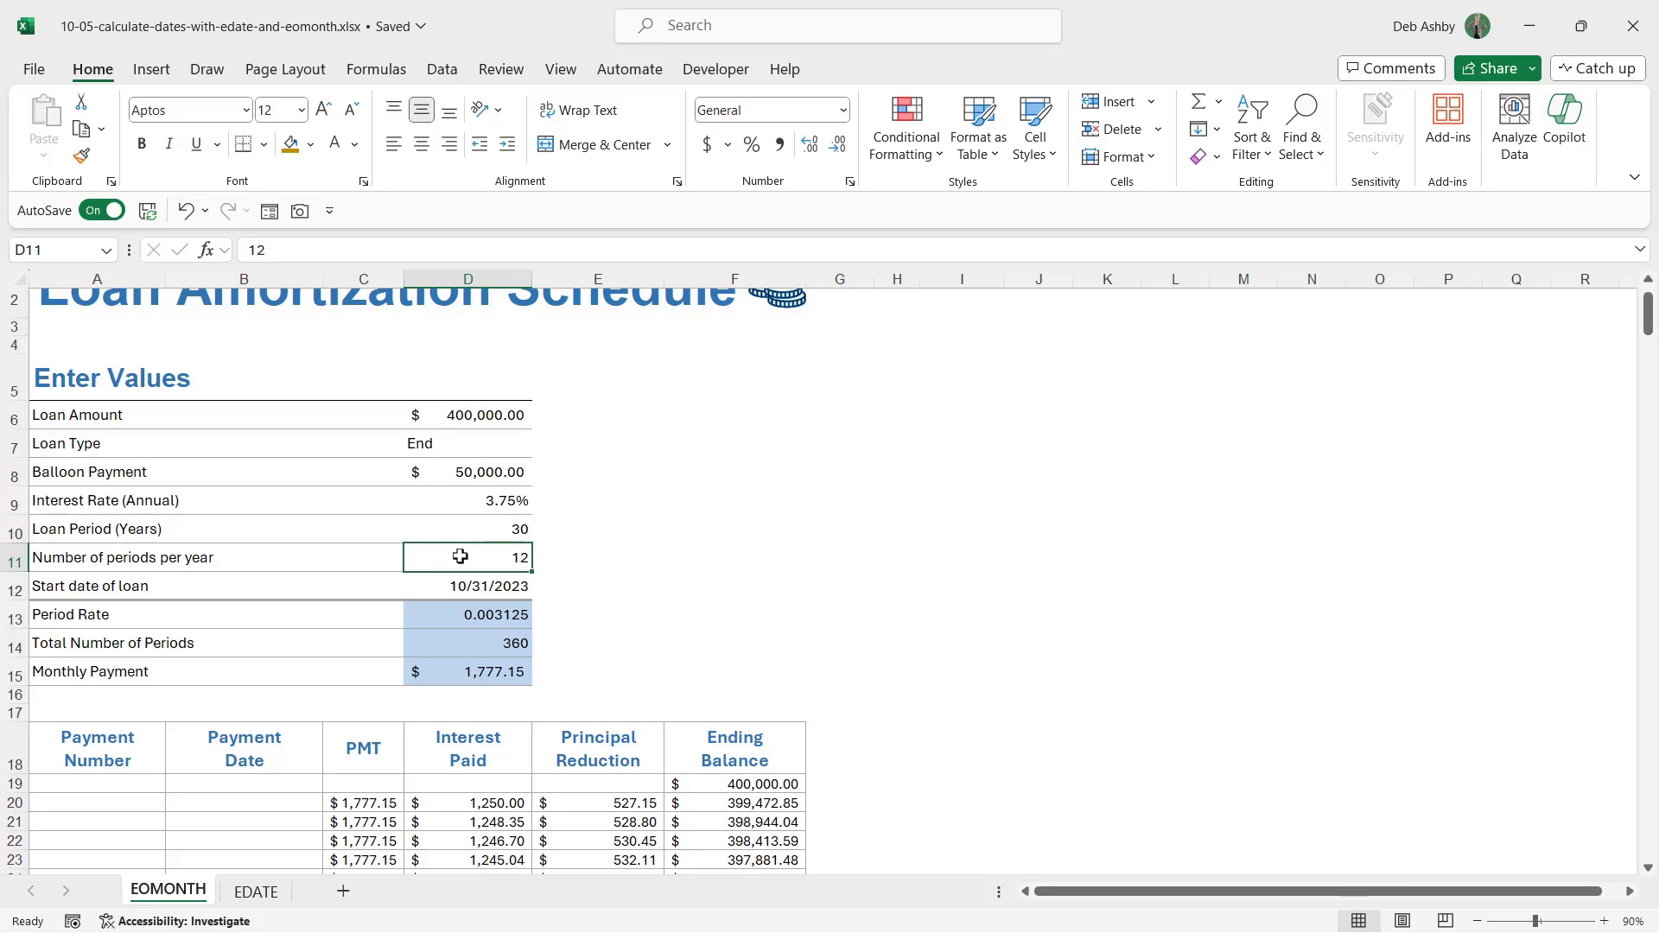
{"action": "left_click", "coordinate": [460, 586]}
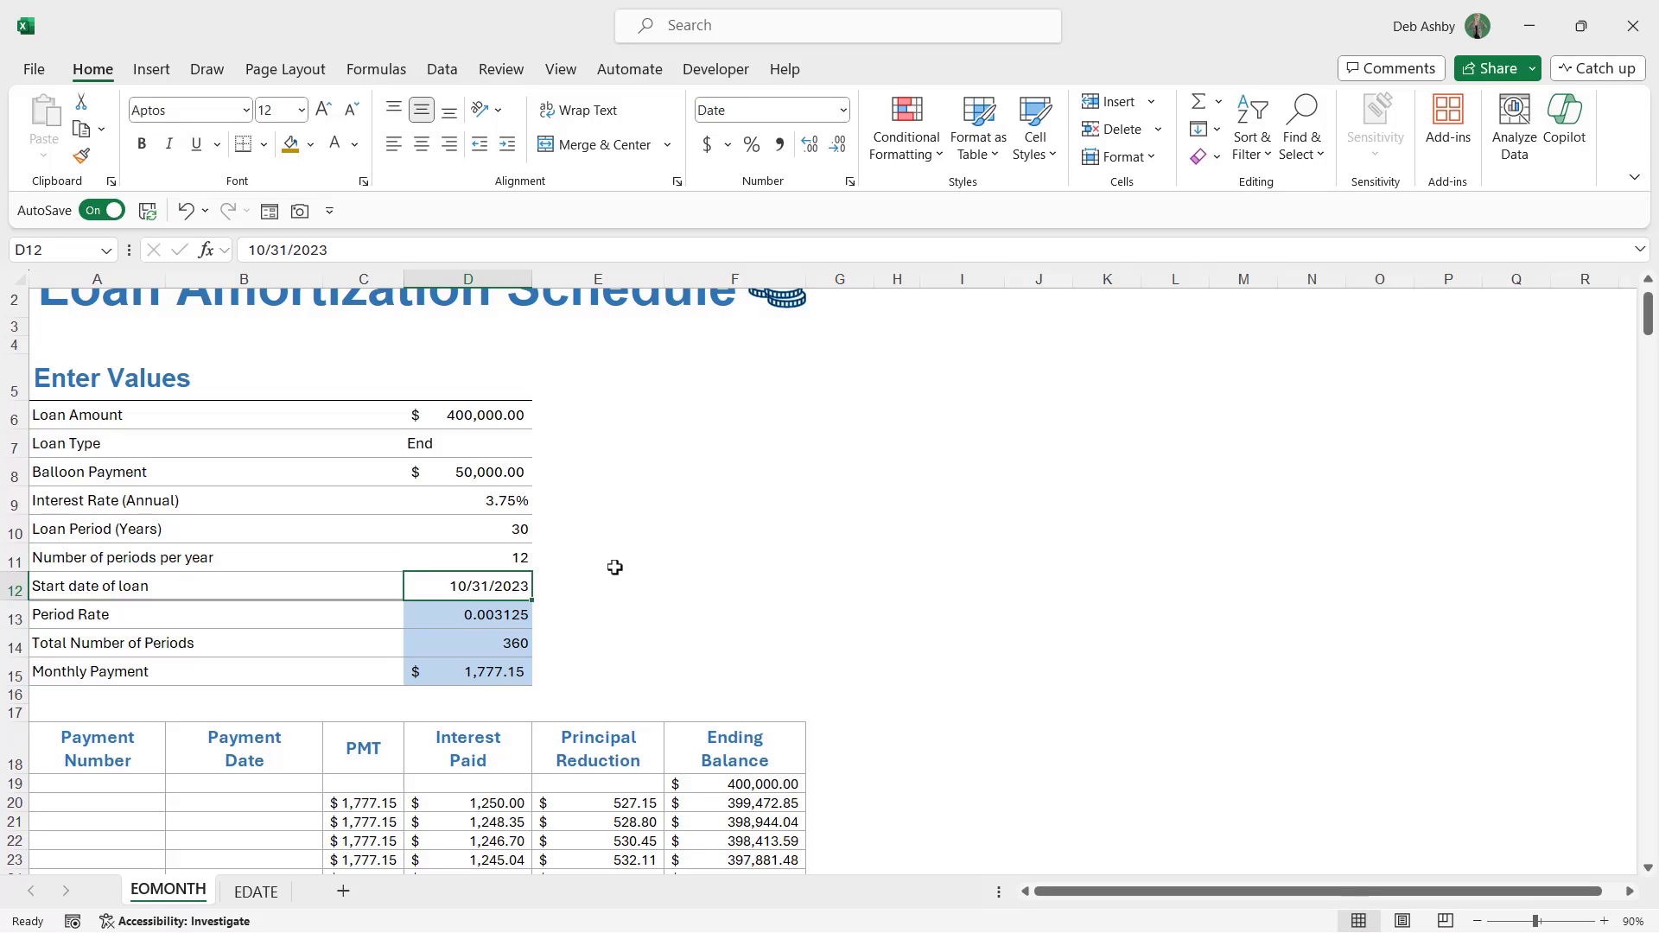
Inspect the period rate, total periods and PMT monthly payment formulas.
{"action": "scroll", "coordinate": [620, 564], "scroll_direction": "down", "scroll_amount": 2}
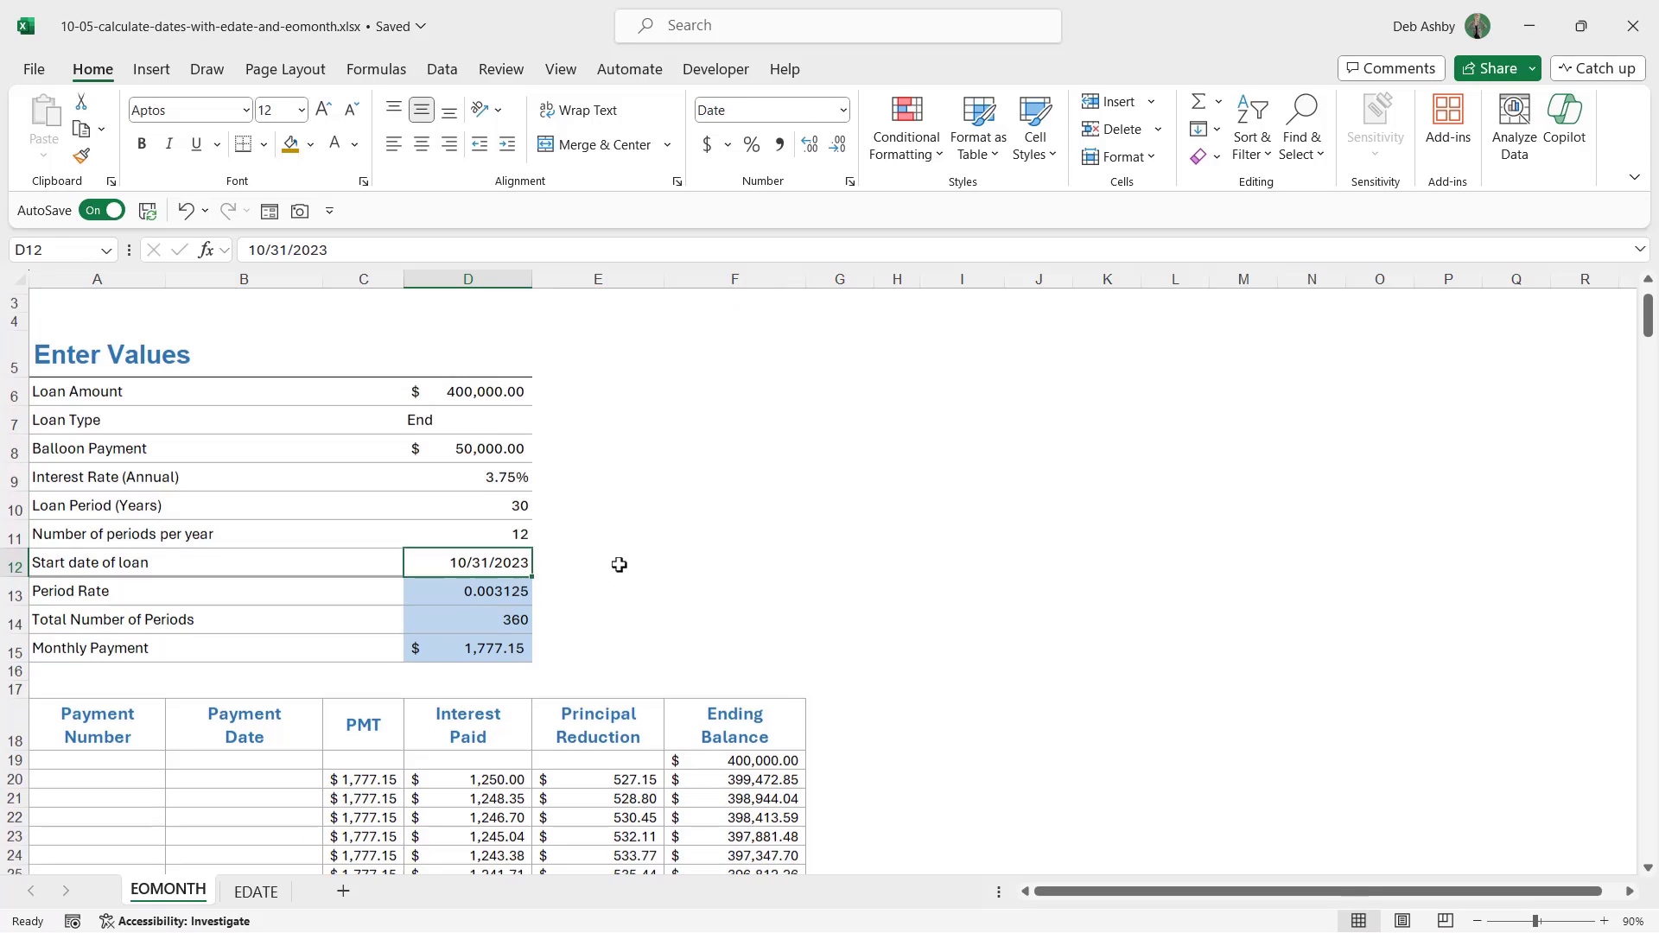
{"action": "left_click", "coordinate": [432, 560]}
{"action": "left_click", "coordinate": [433, 586]}
{"action": "left_click", "coordinate": [431, 617]}
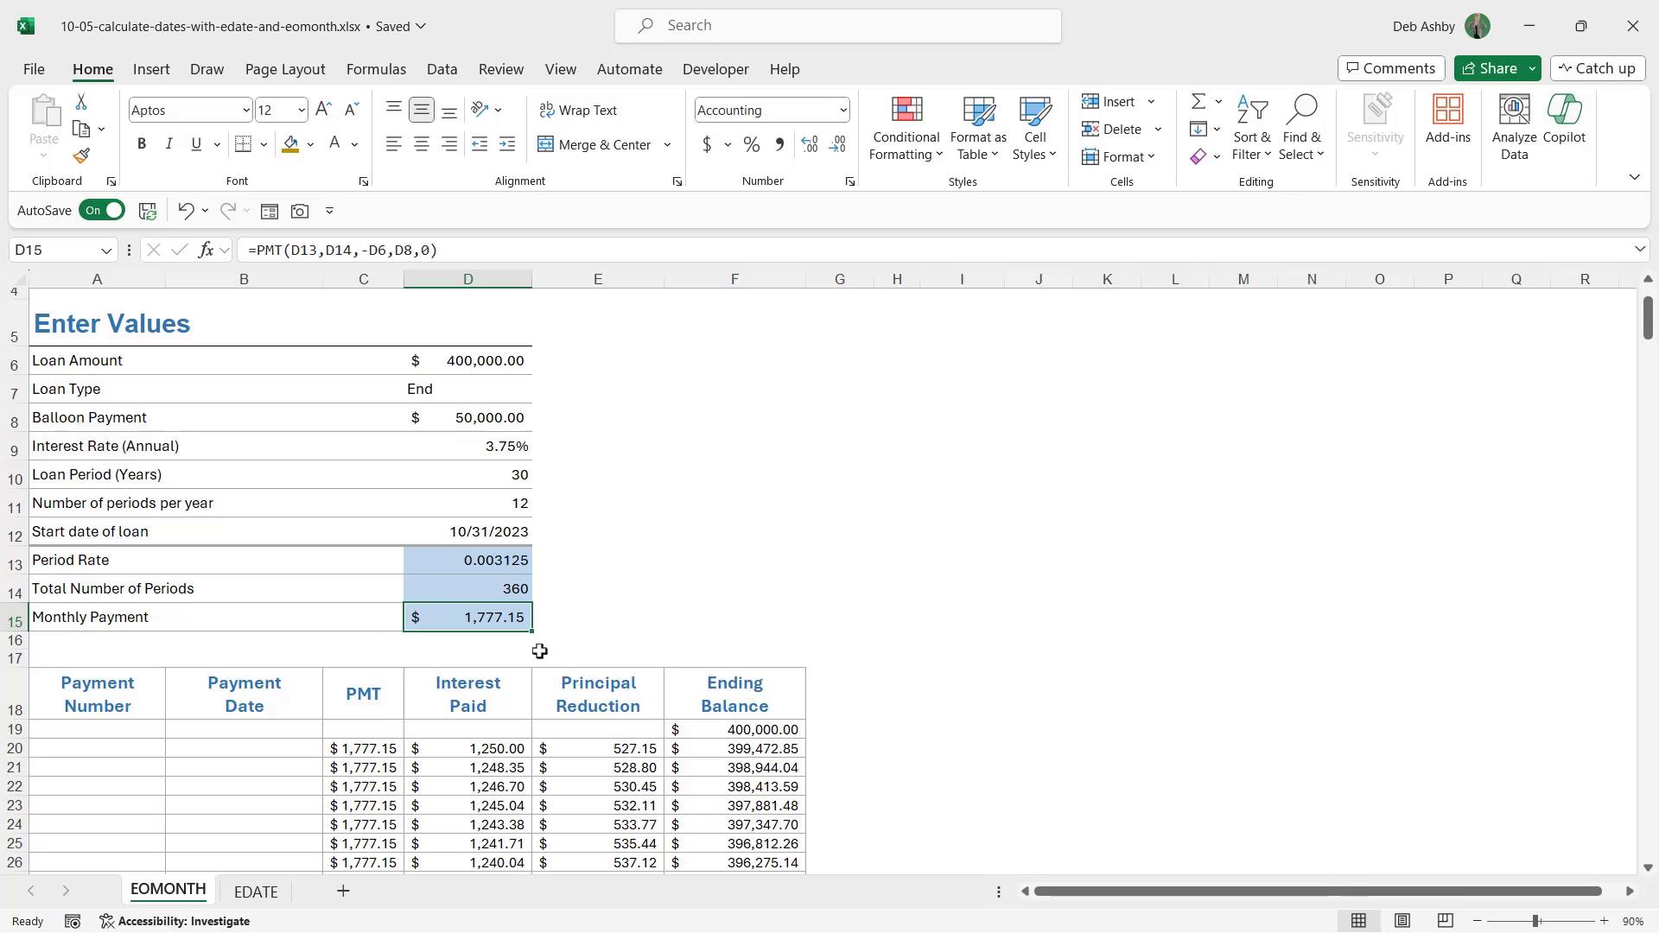
Inspect the payment, interest, principal reduction and ending balance formulas in row 20.
{"action": "scroll", "coordinate": [499, 621], "scroll_direction": "down", "scroll_amount": 2}
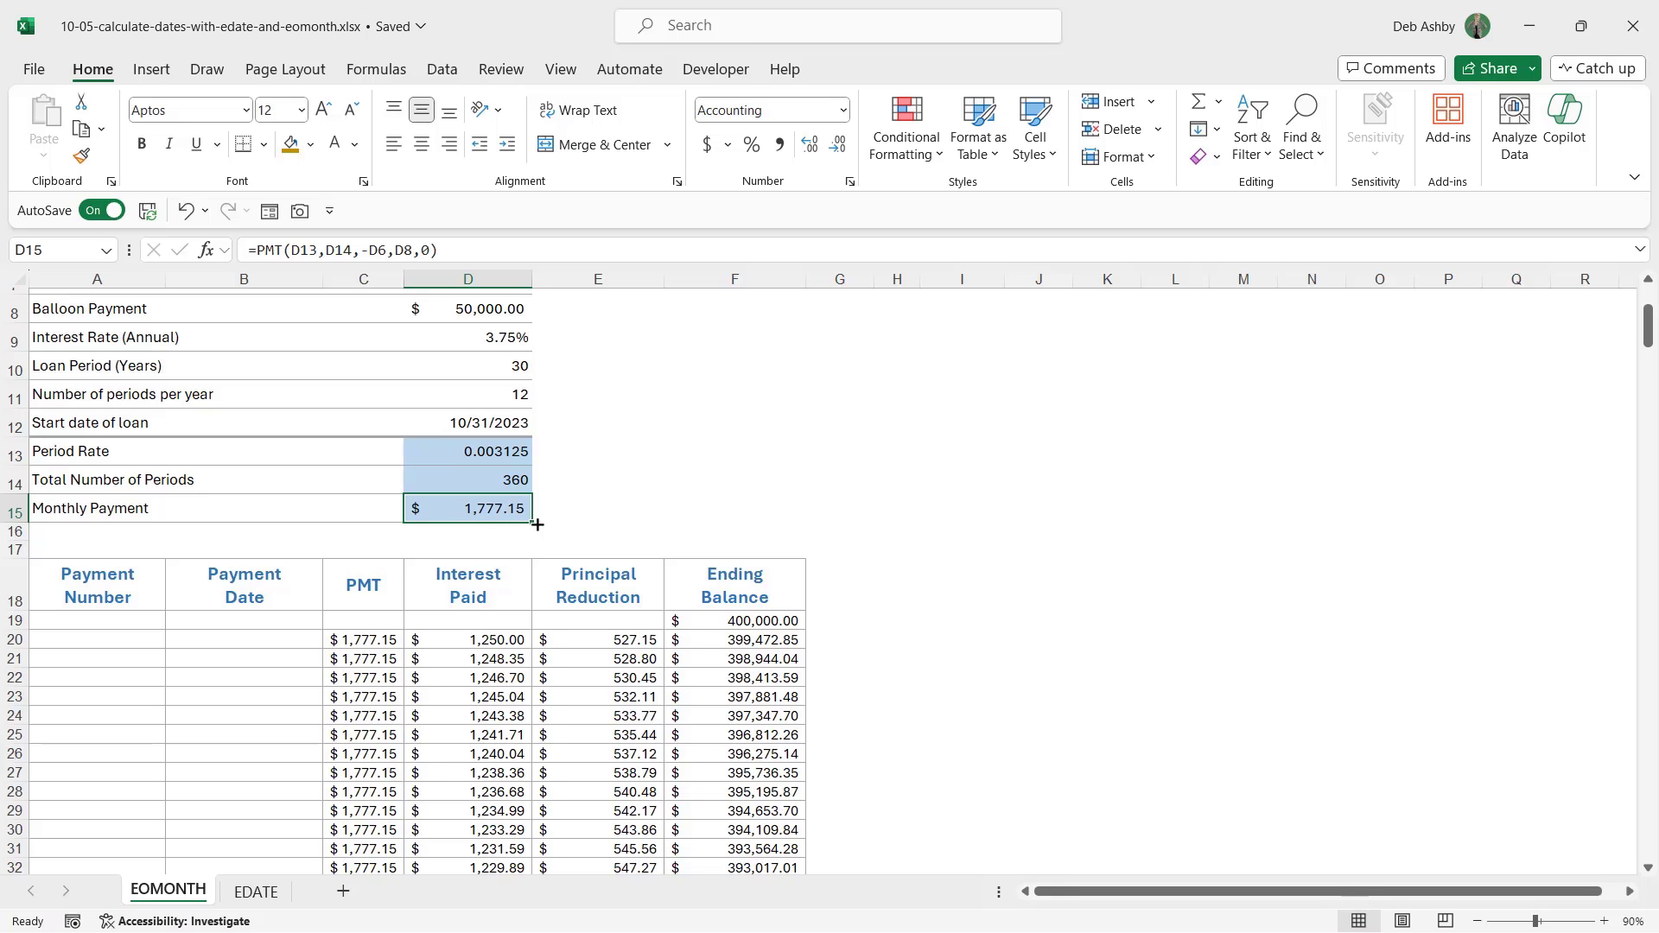
{"action": "scroll", "coordinate": [851, 509], "scroll_direction": "down", "scroll_amount": 3}
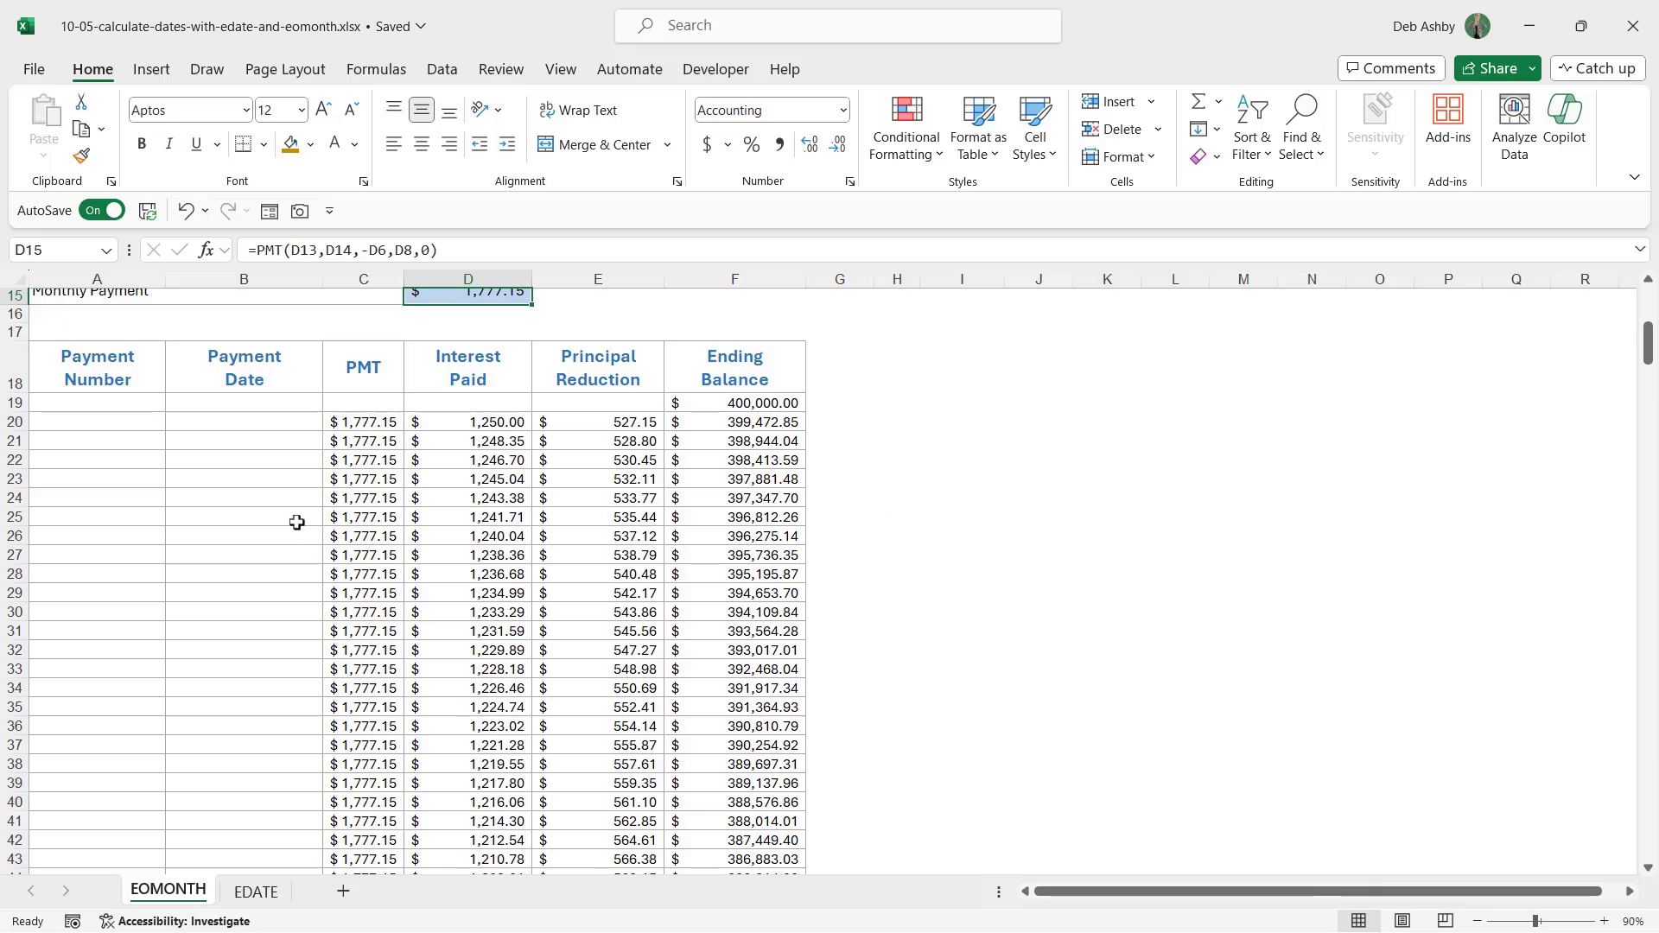
{"action": "left_click_drag", "start_coordinate": [363, 422], "coordinate": [354, 726]}
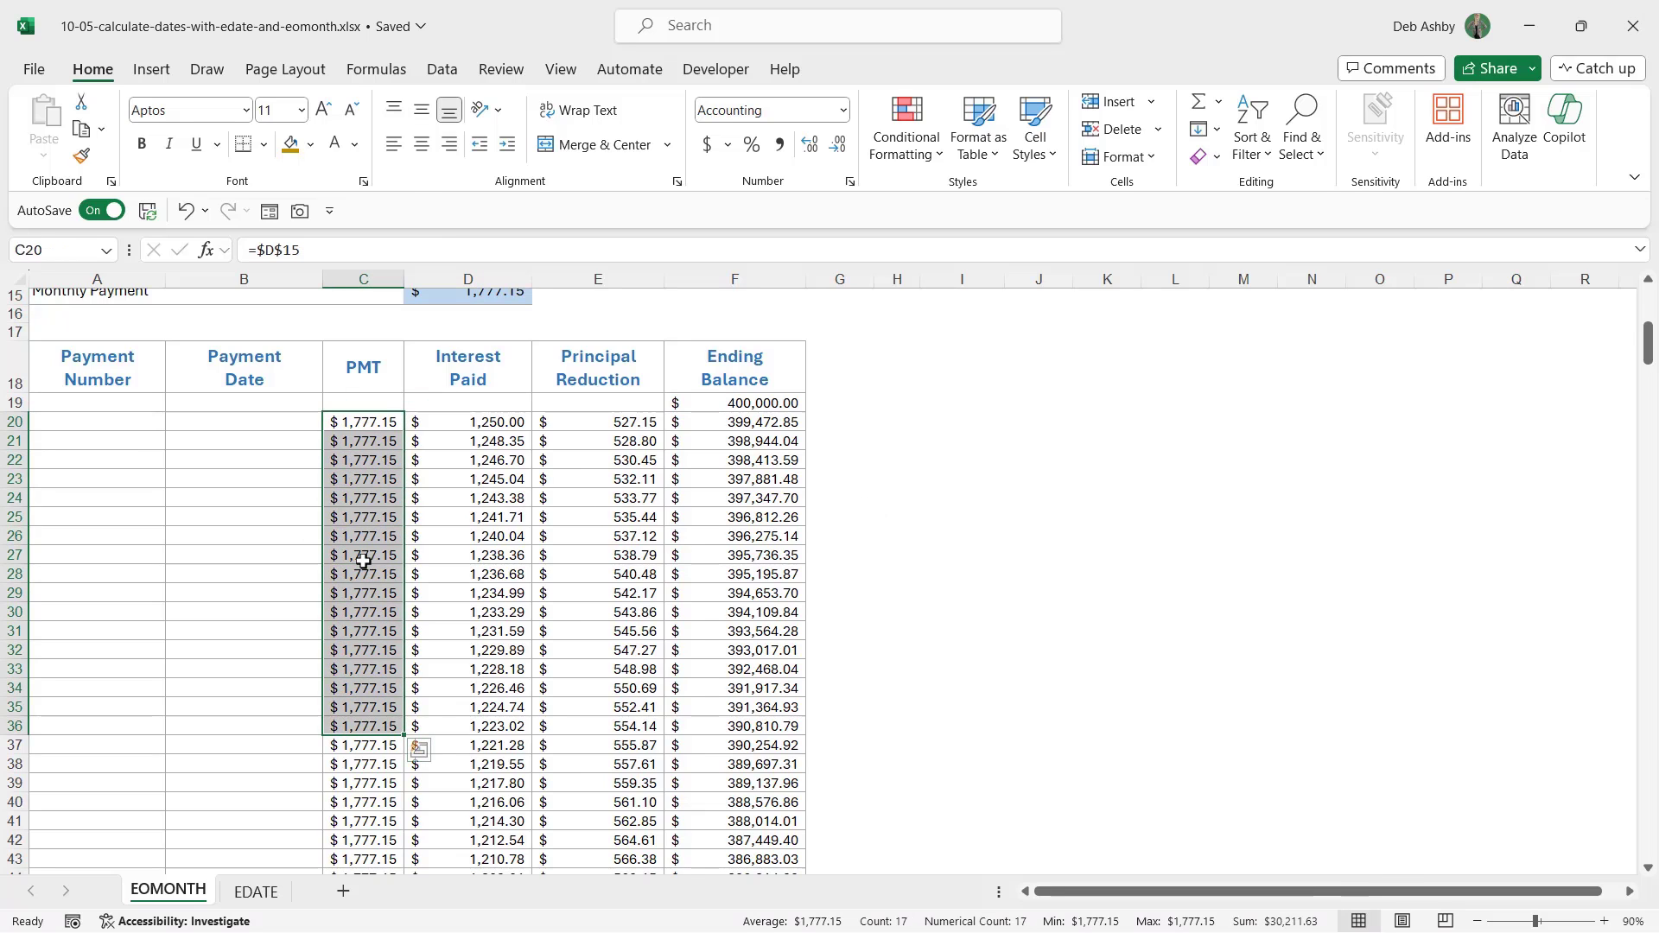
{"action": "left_click", "coordinate": [362, 422]}
{"action": "left_click", "coordinate": [476, 425]}
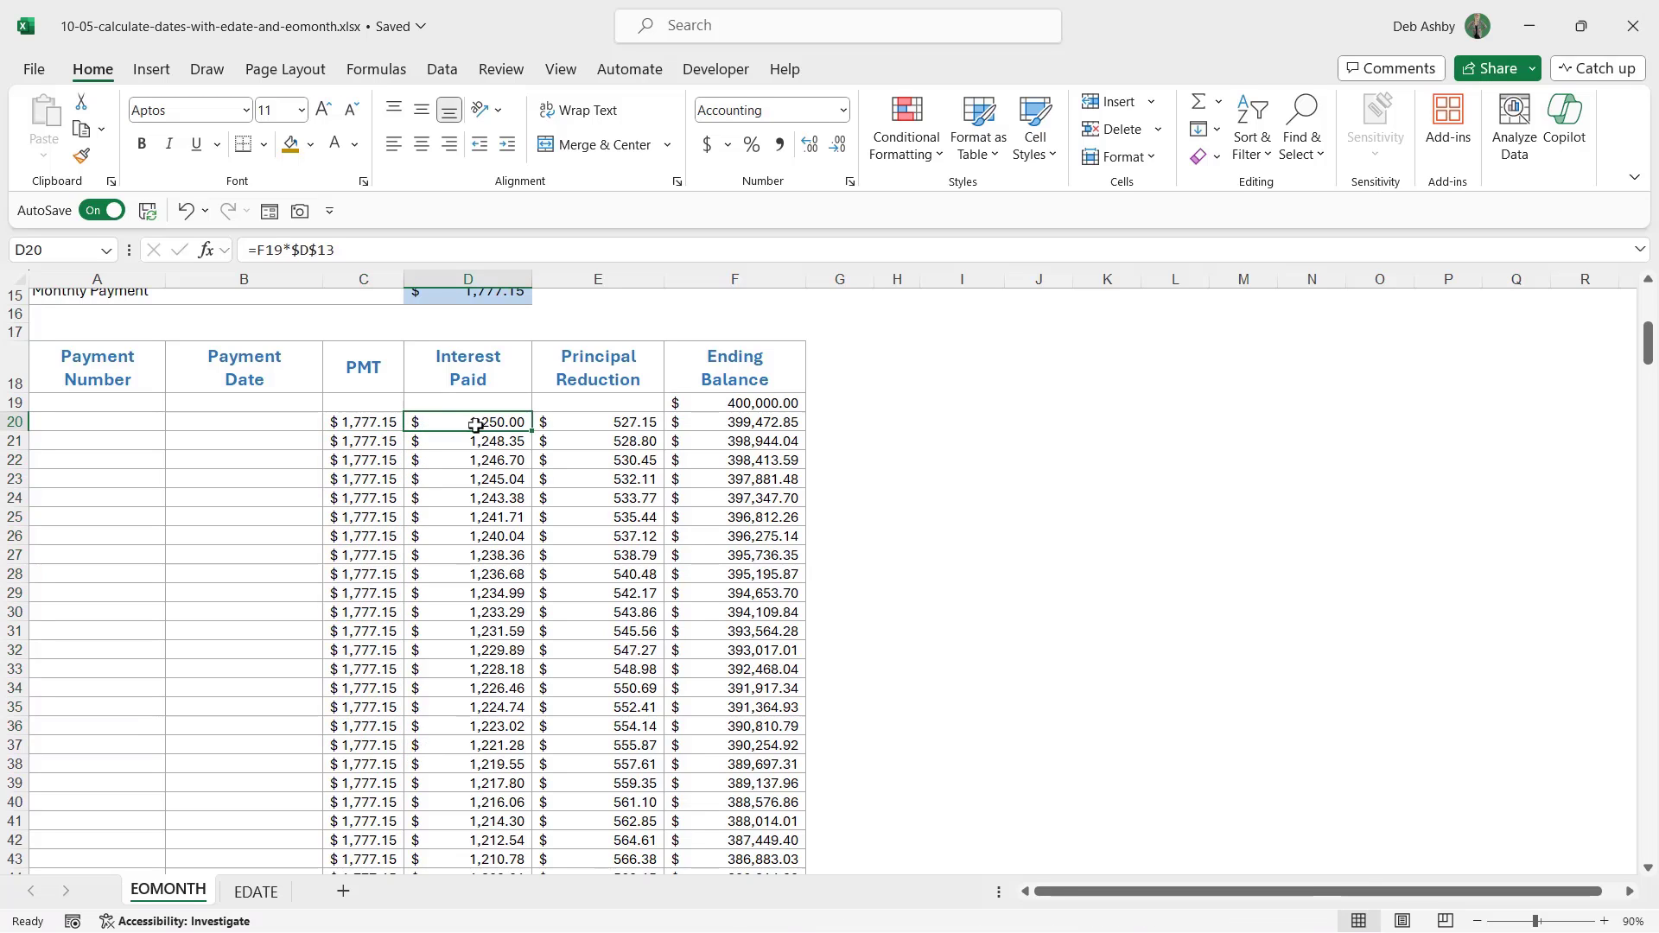
{"action": "left_click", "coordinate": [579, 421]}
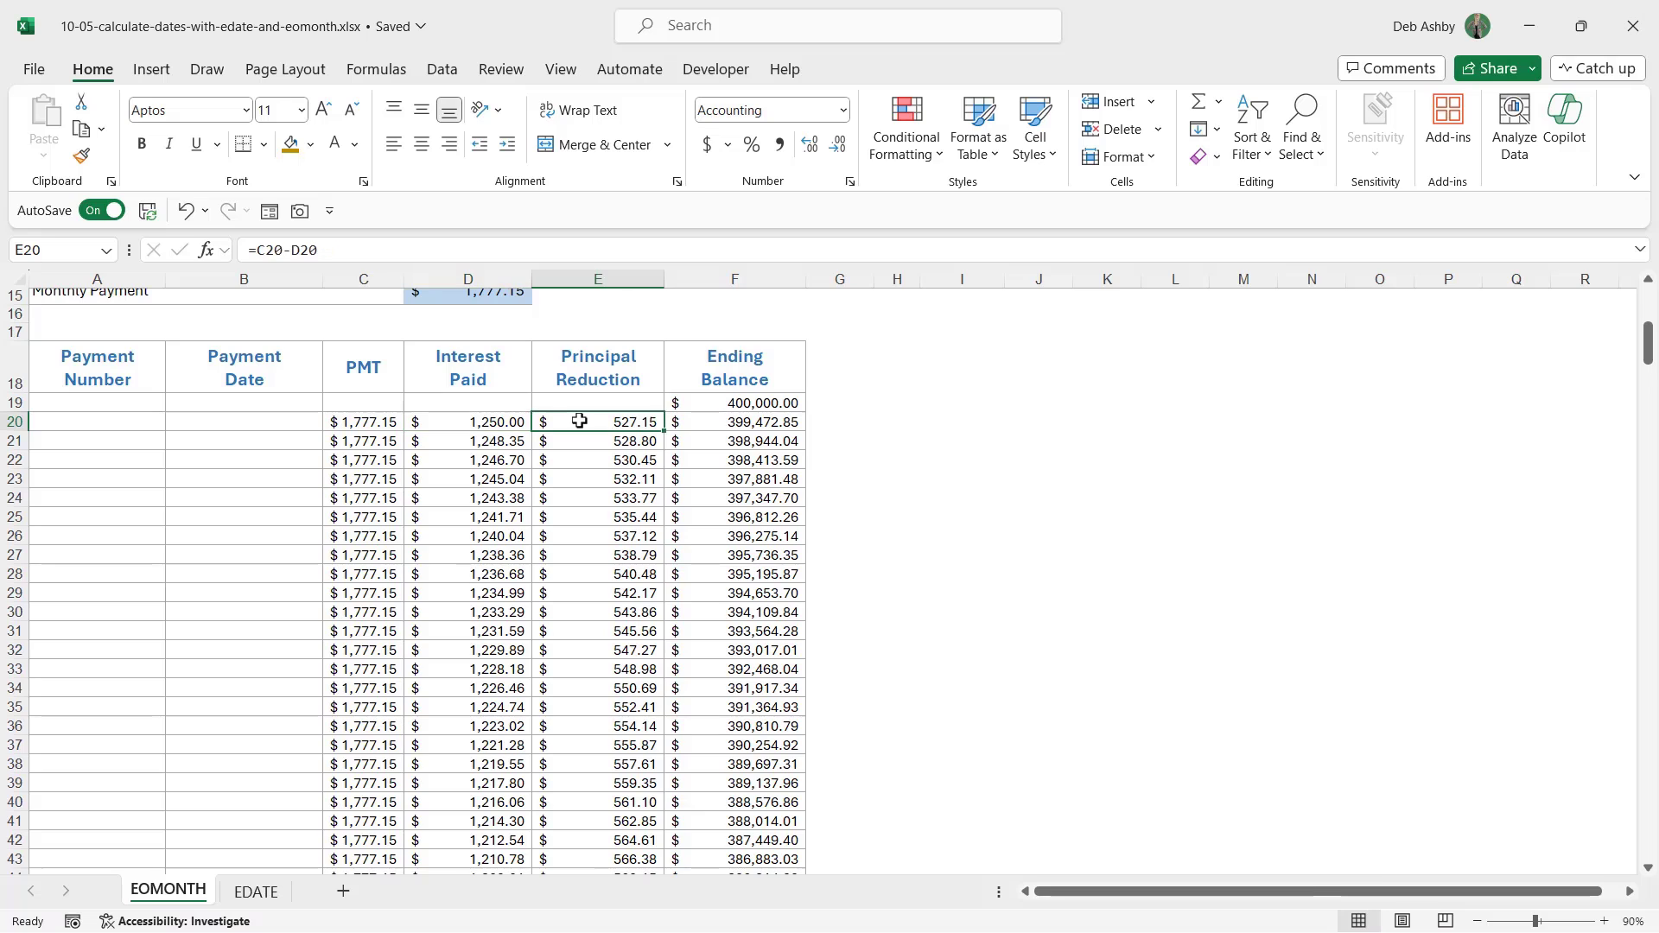
{"action": "left_click", "coordinate": [760, 420]}
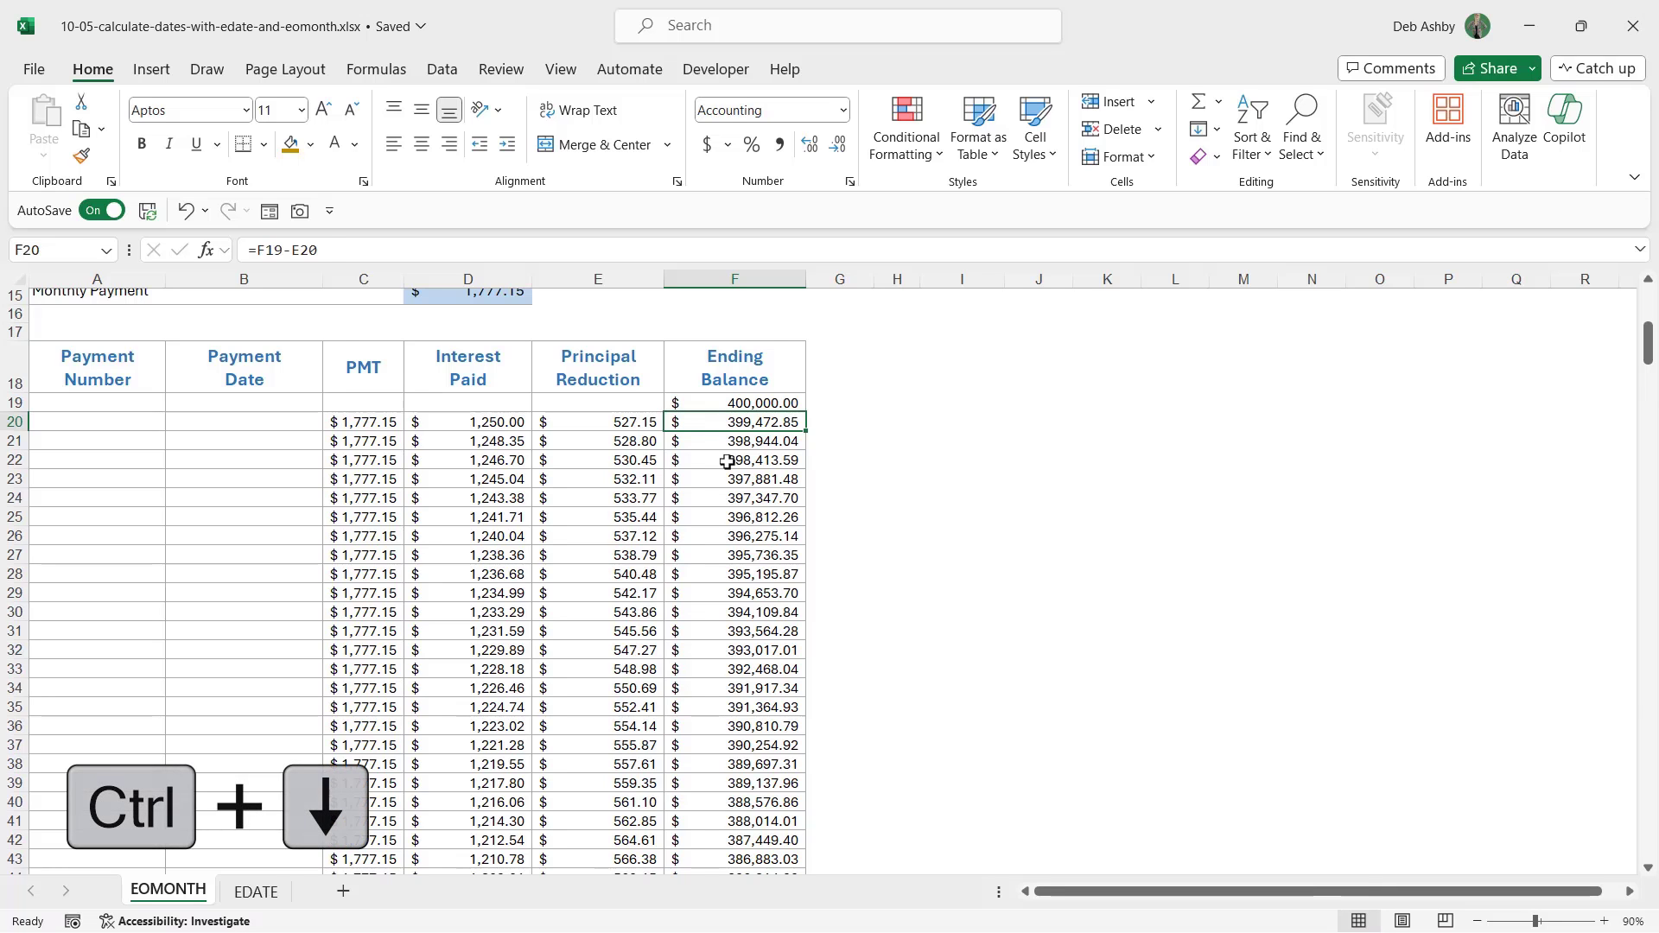
Jump to the end of the schedule to inspect late principal values, then return to the top.
{"action": "key", "text": "ctrl+Down"}
{"action": "scroll", "coordinate": [739, 331], "scroll_direction": "down", "scroll_amount": 3}
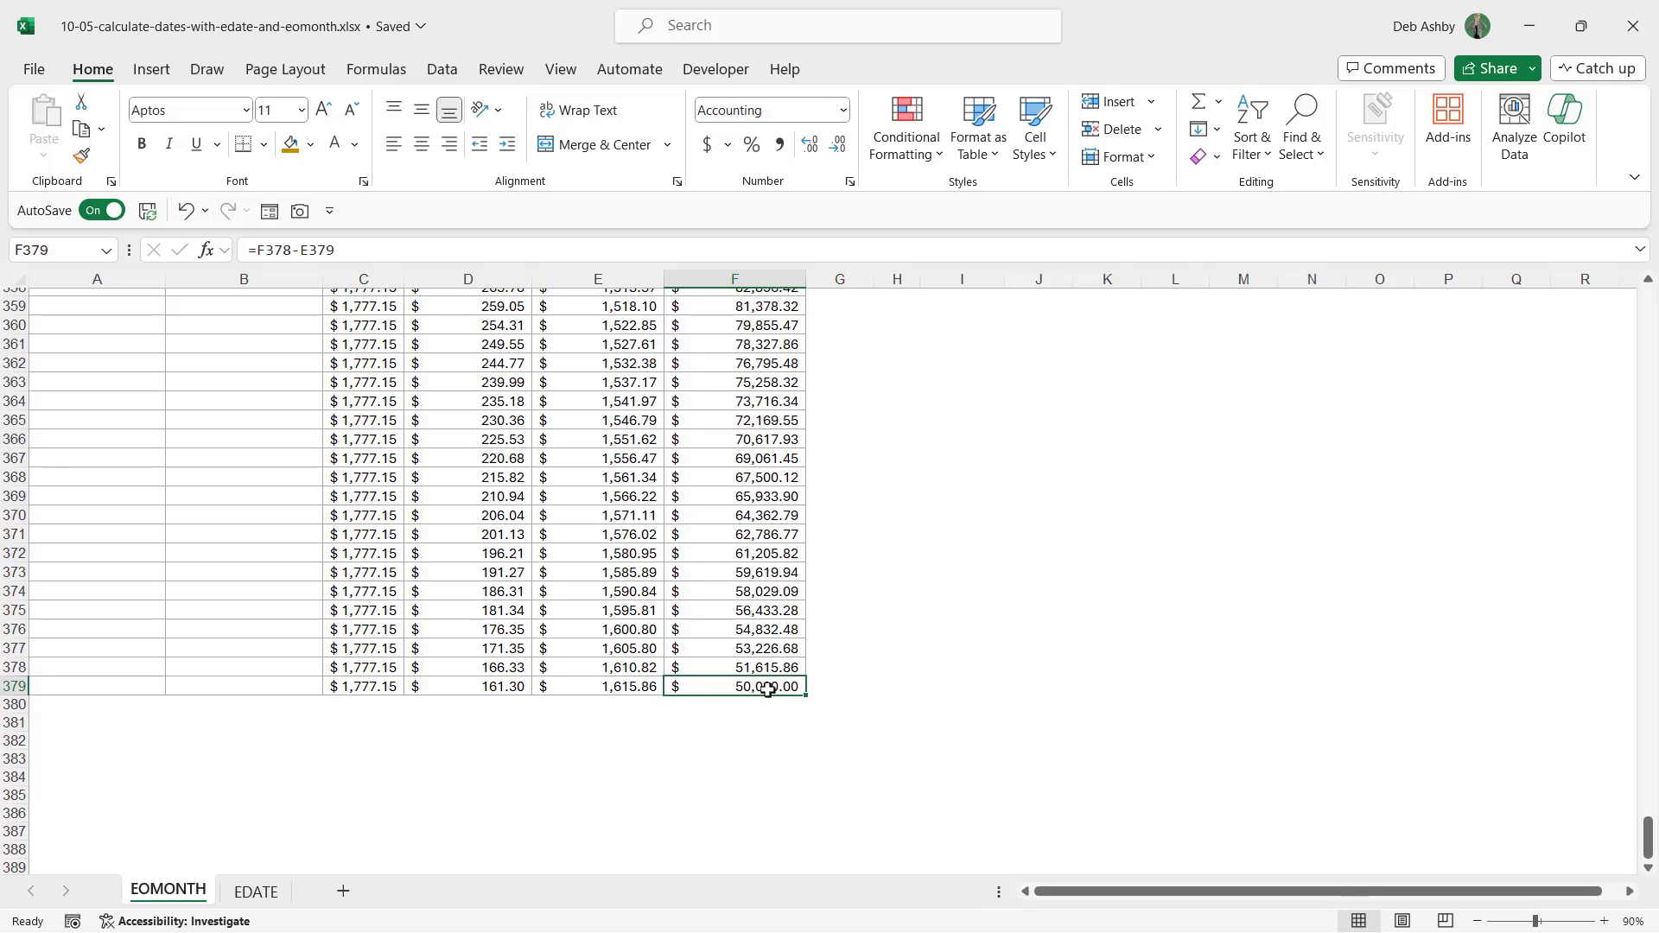
{"action": "left_click", "coordinate": [640, 571]}
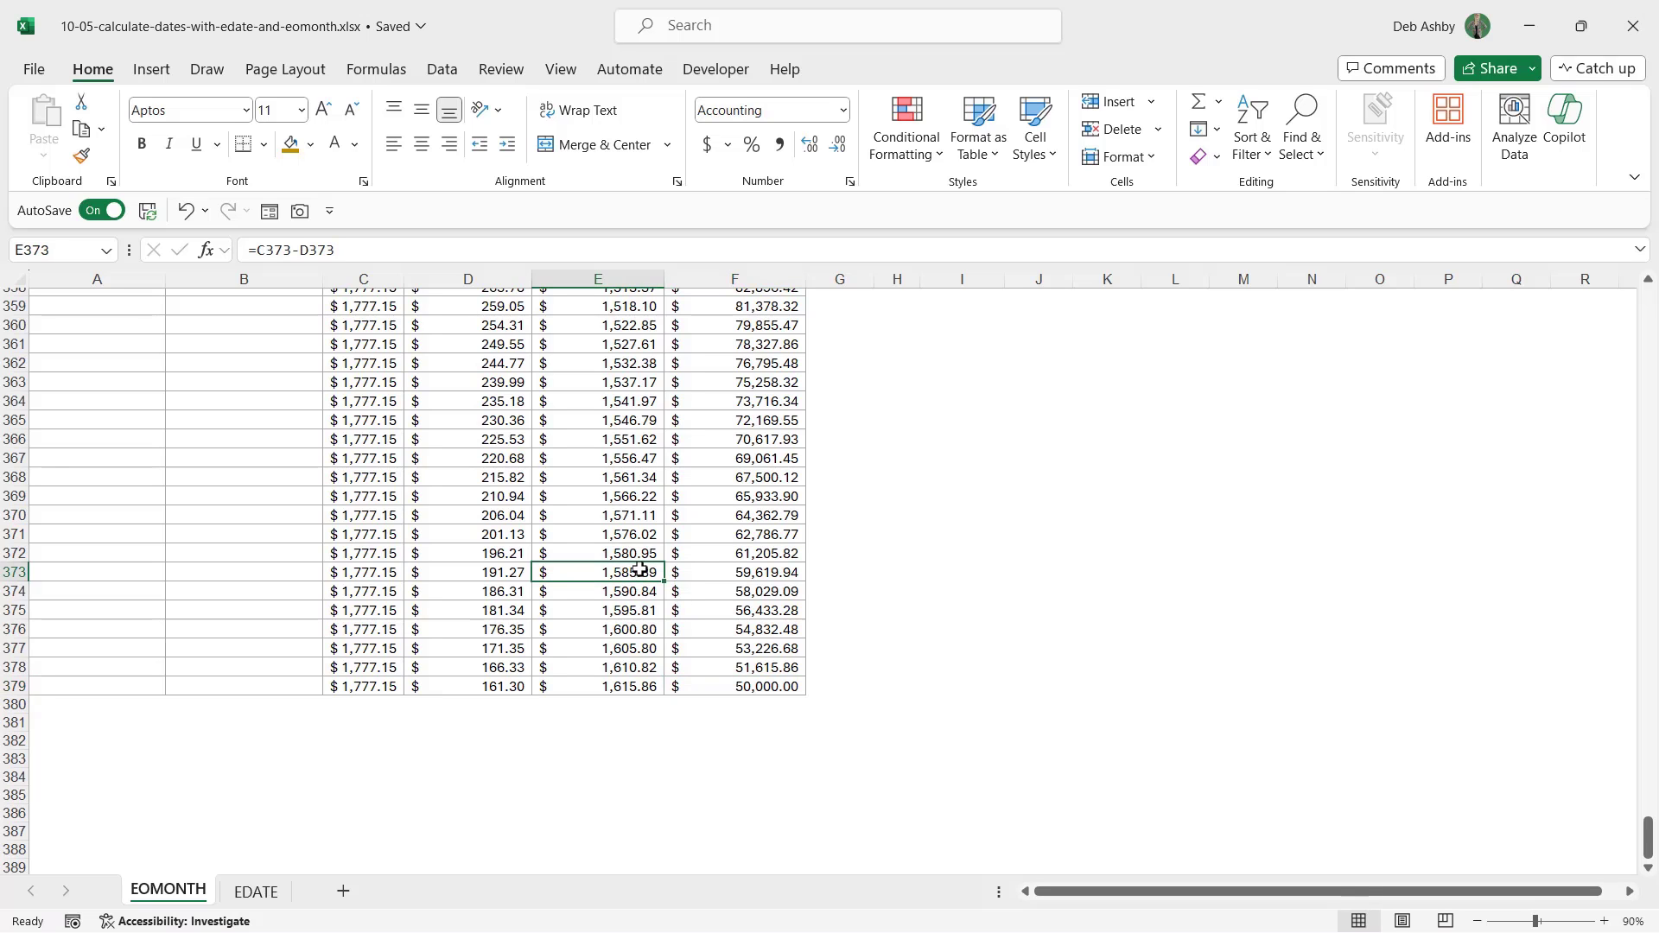
{"action": "key", "text": "ctrl+Up"}
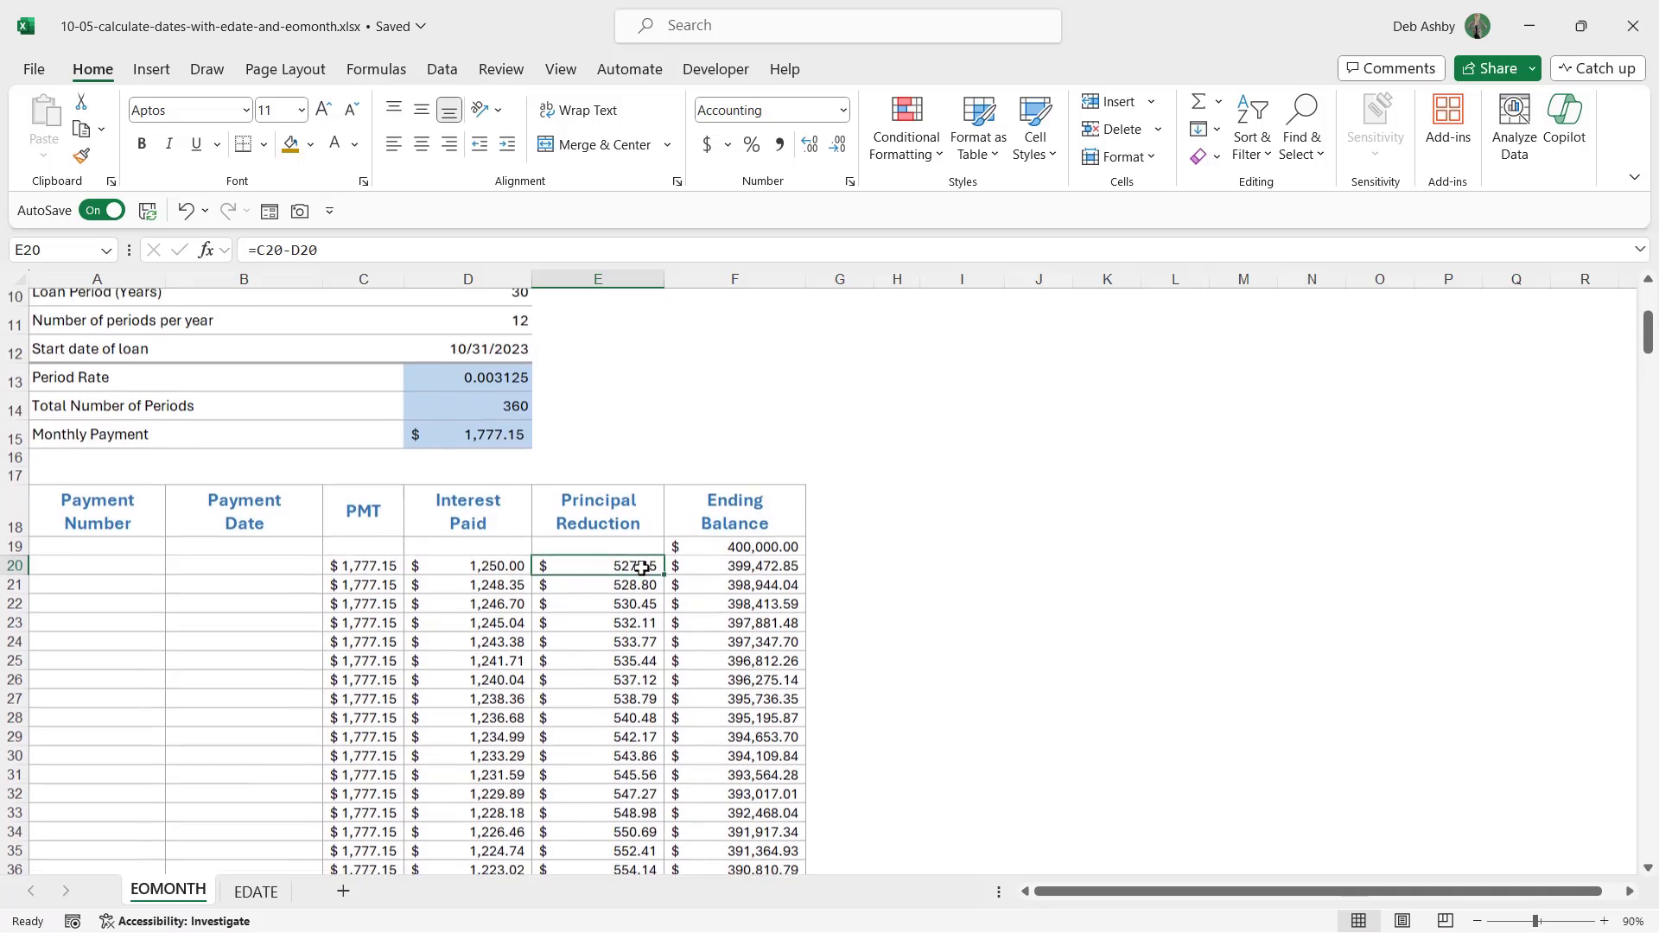
{"action": "scroll", "coordinate": [642, 569], "scroll_direction": "down", "scroll_amount": 2}
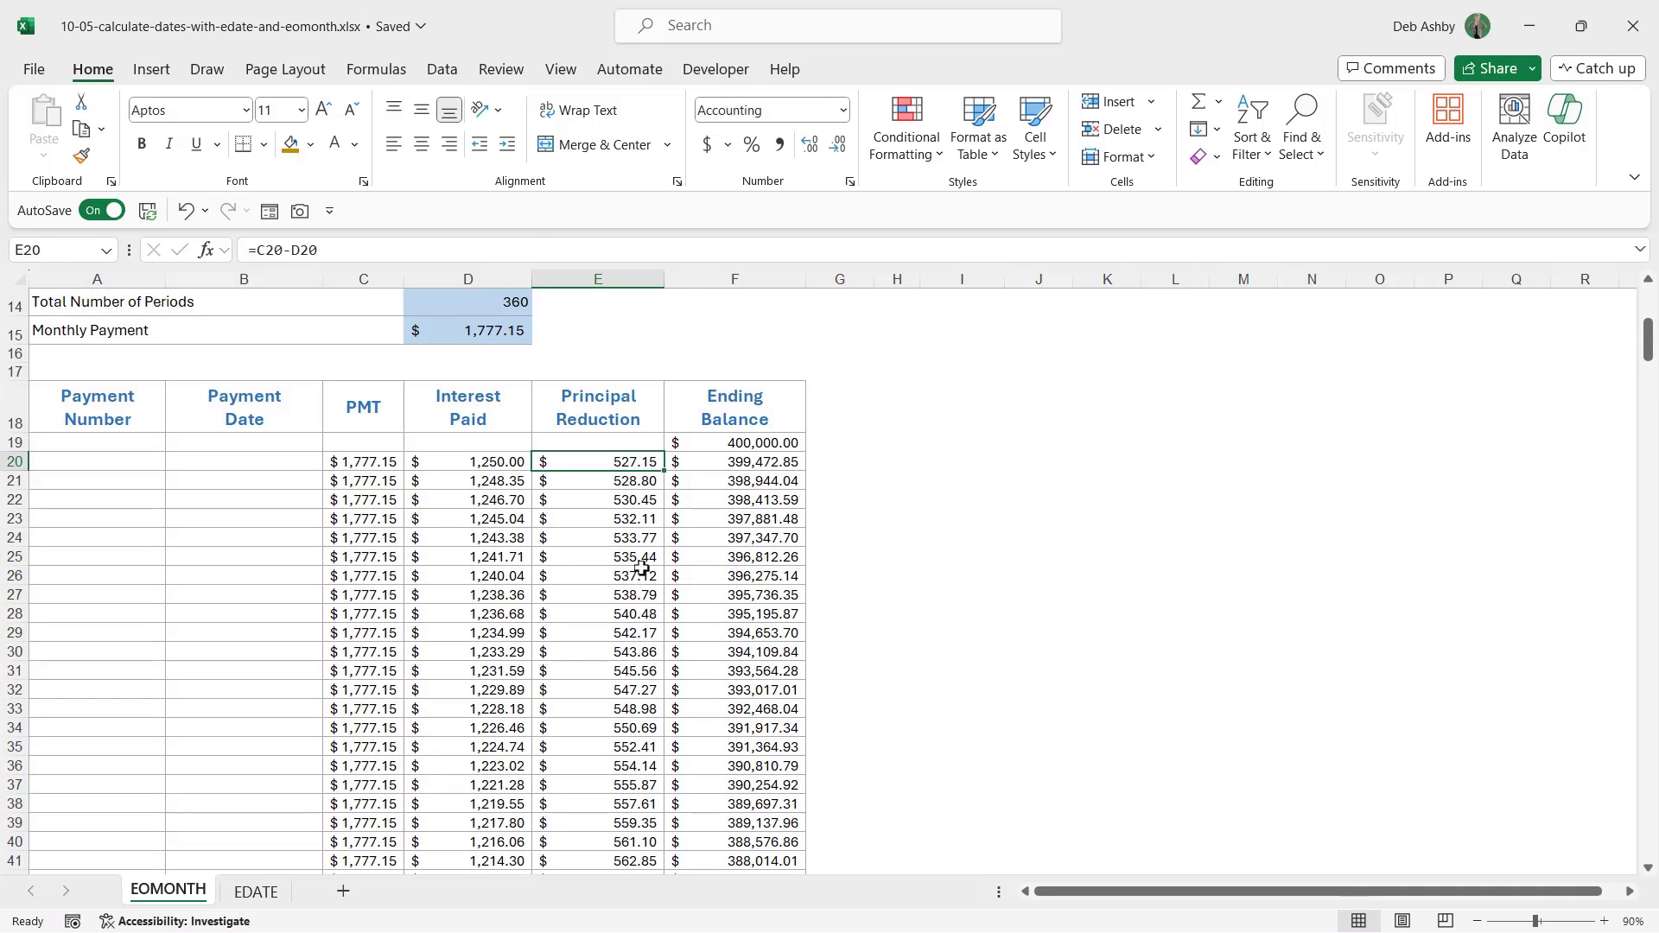
Locate empty cell A19 and confirm the total number of periods formula.
{"action": "left_click", "coordinate": [79, 465]}
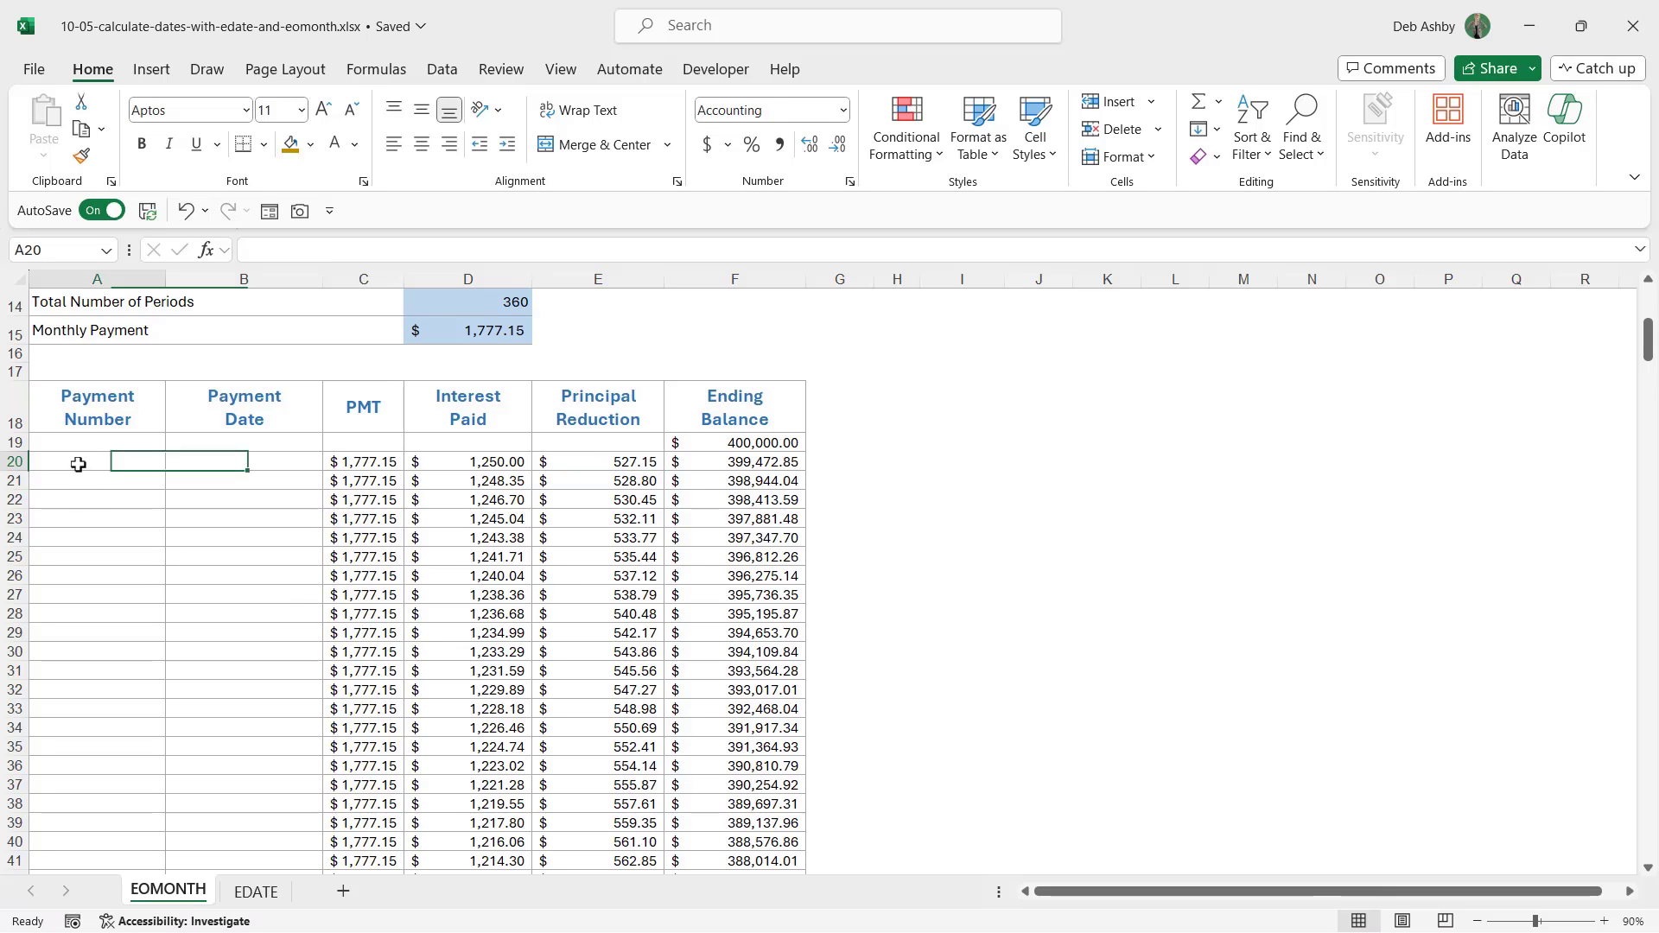
{"action": "left_click", "coordinate": [273, 467]}
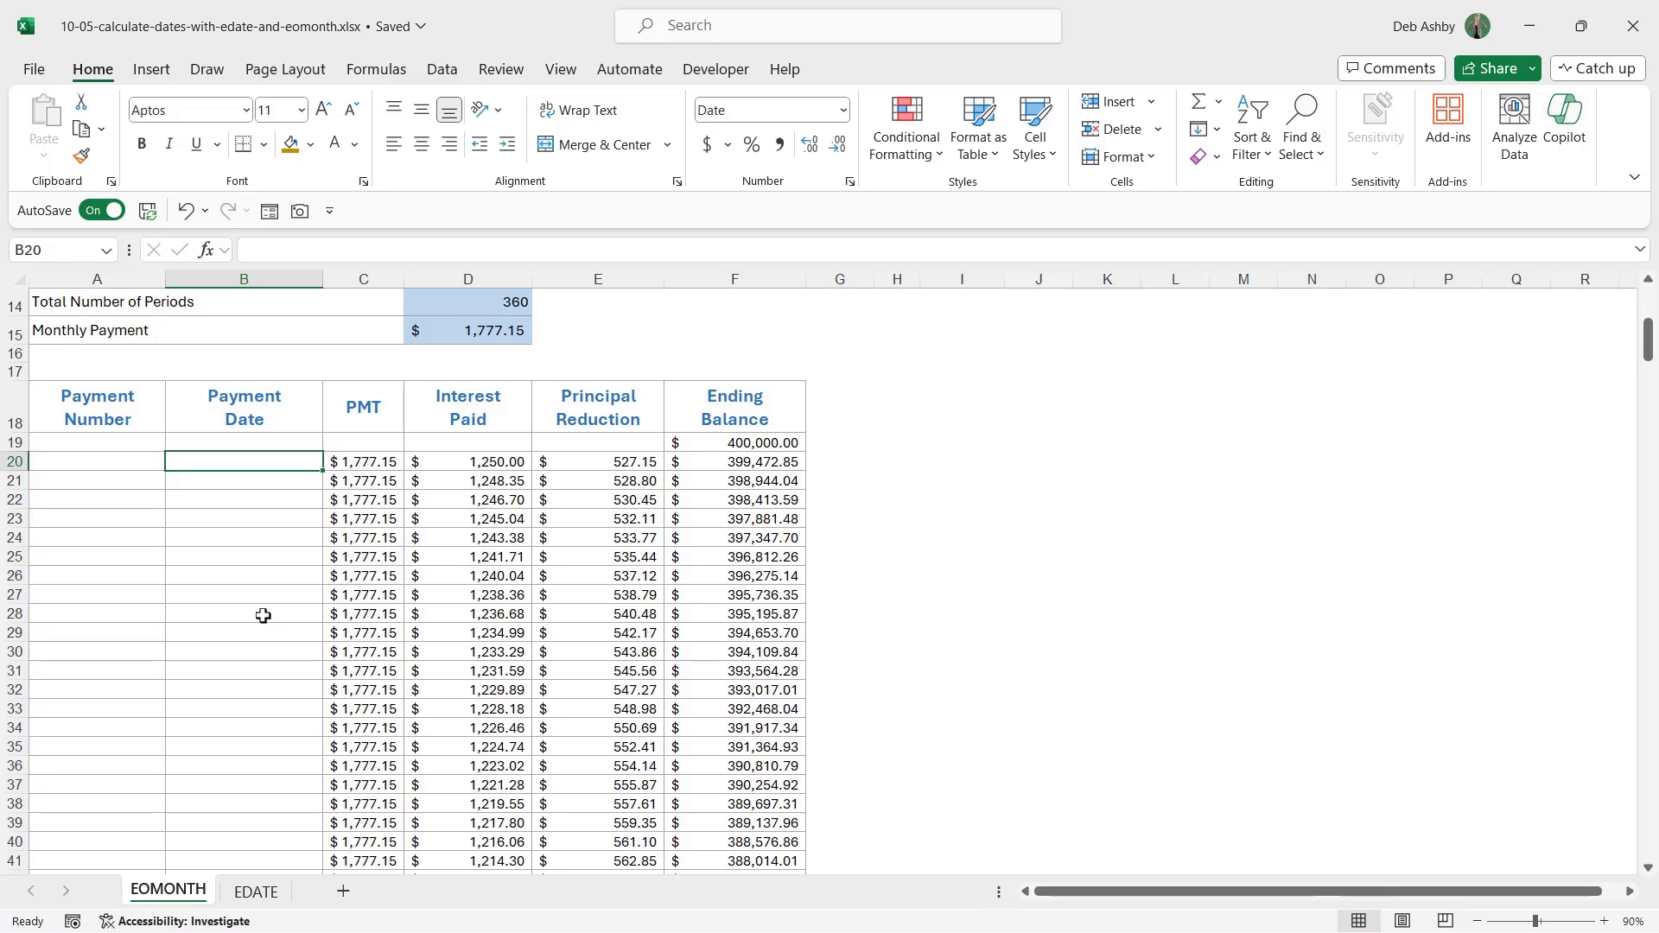
{"action": "left_click", "coordinate": [112, 446]}
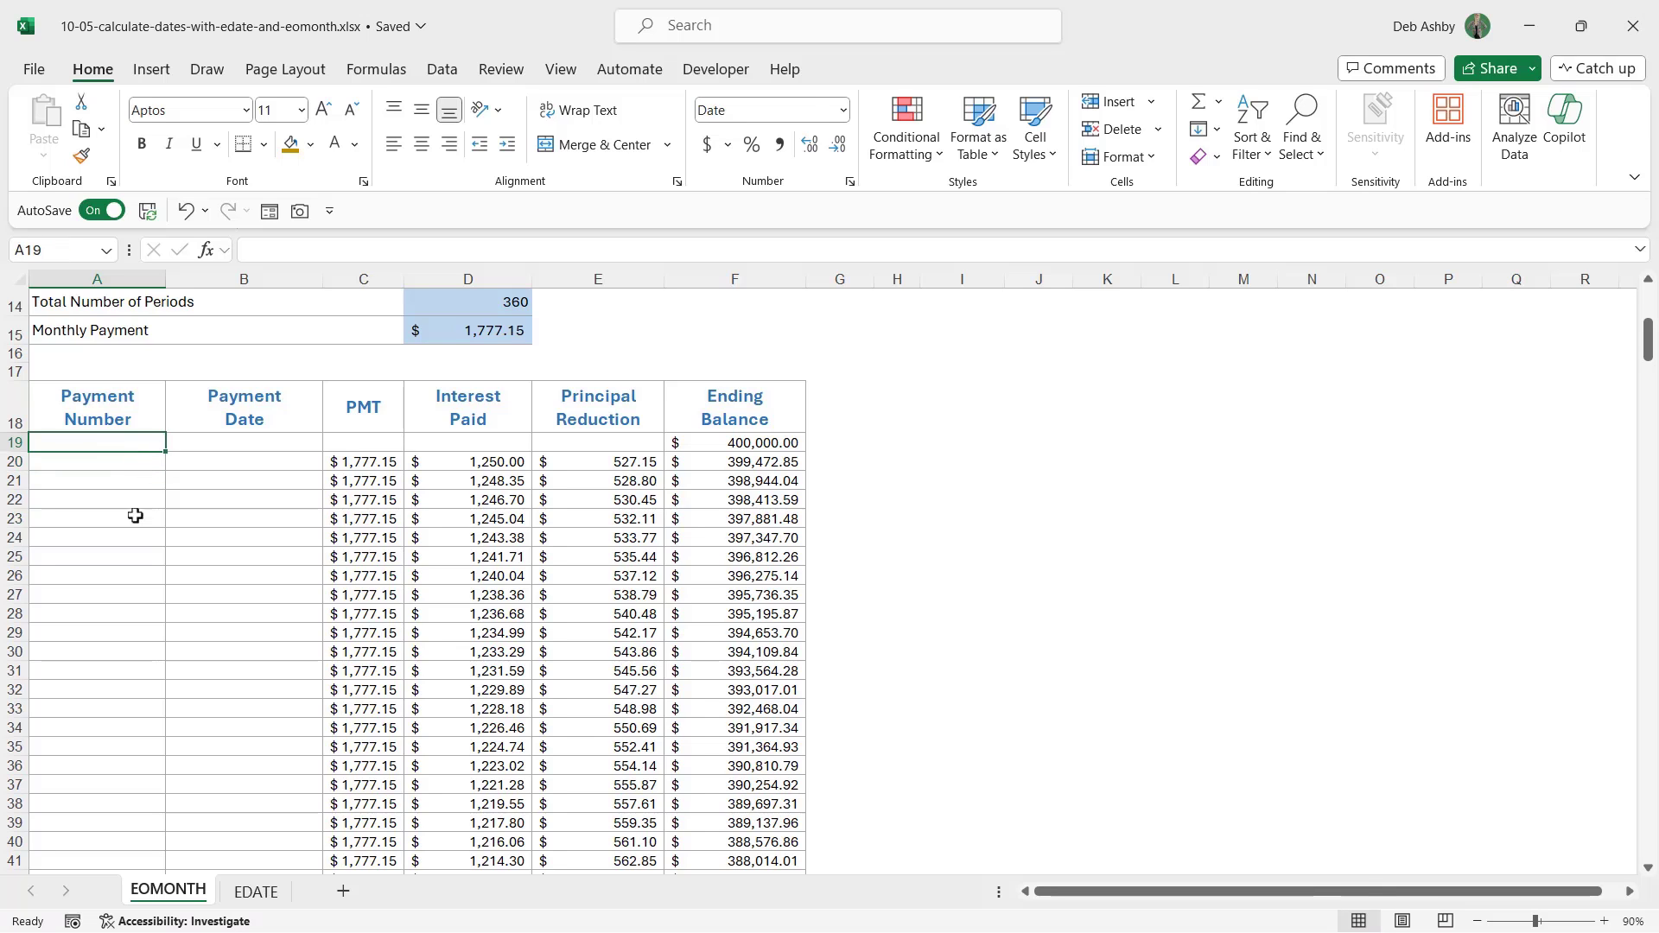
{"action": "scroll", "coordinate": [203, 557], "scroll_direction": "up", "scroll_amount": 3}
{"action": "scroll", "coordinate": [202, 558], "scroll_direction": "up", "scroll_amount": 1}
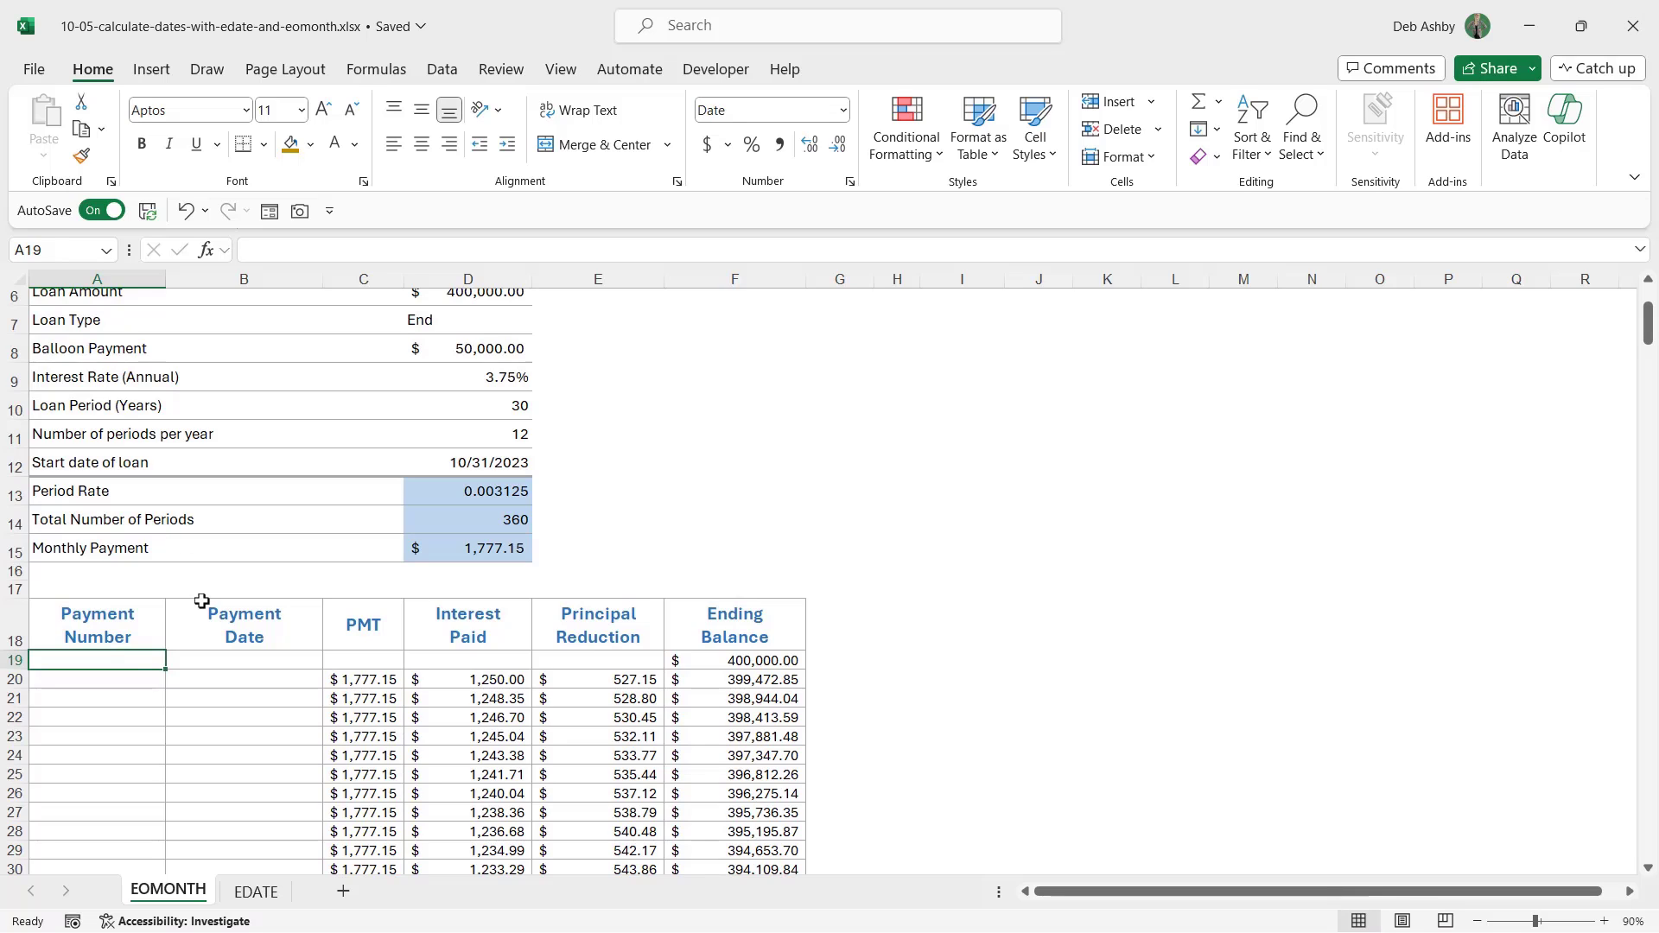
{"action": "left_click", "coordinate": [519, 522]}
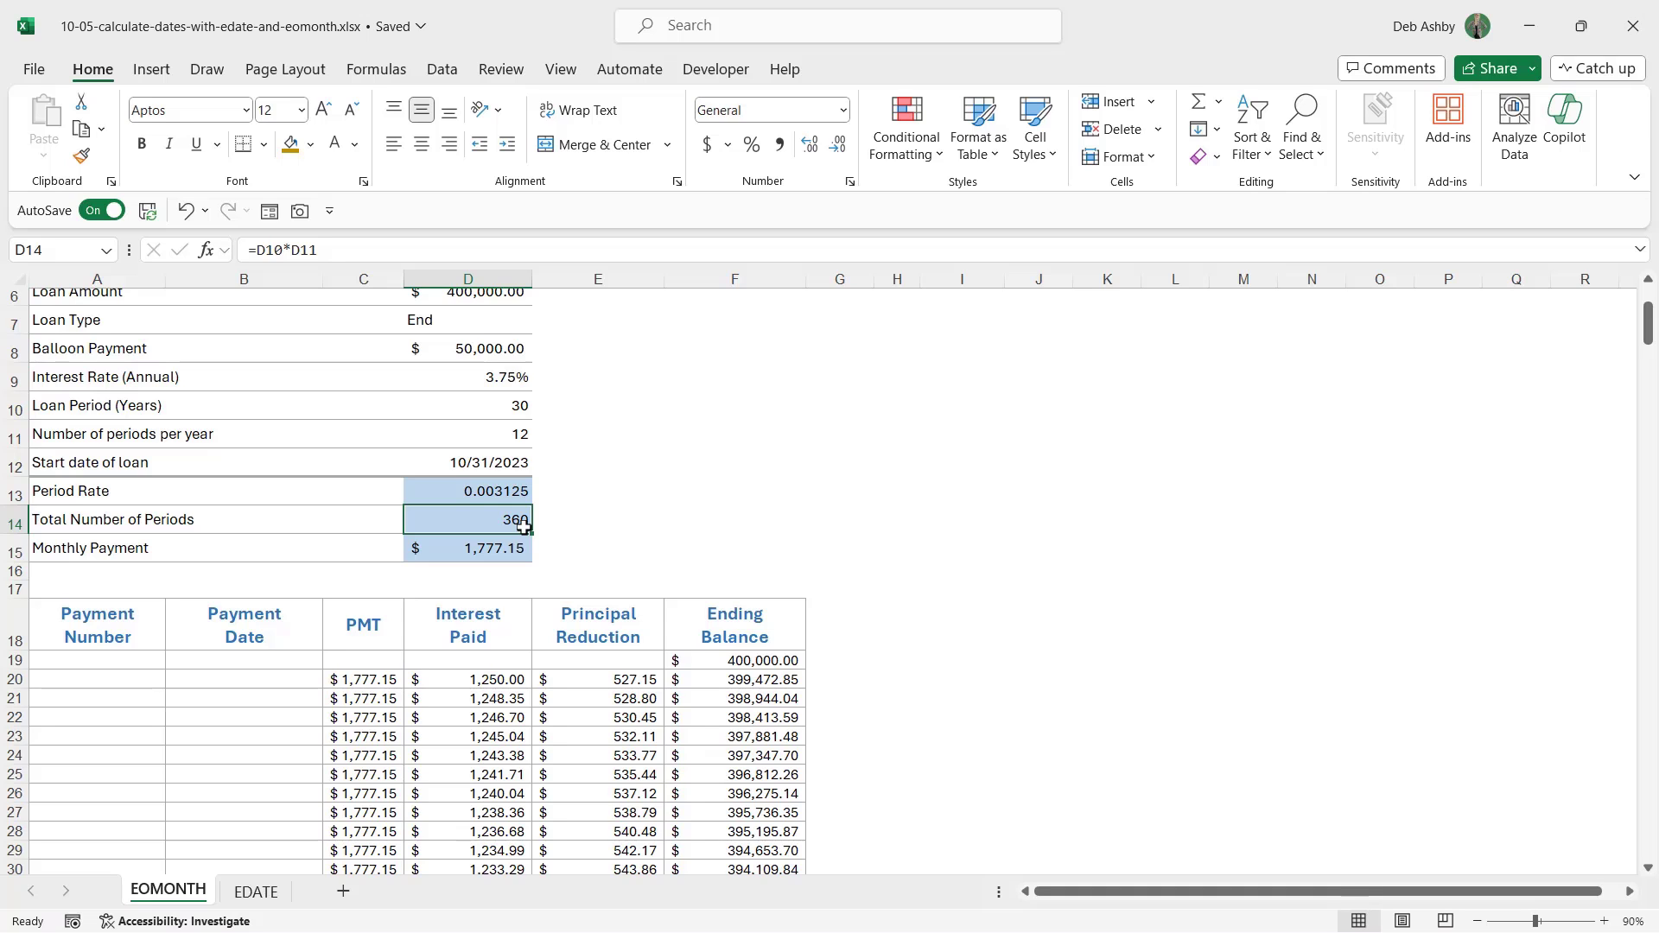
{"action": "scroll", "coordinate": [524, 527], "scroll_direction": "down", "scroll_amount": 3}
Type payment numbers 0 to 3 manually into A19:A22, then select 0 and 1.
{"action": "key", "text": "Left"}
{"action": "key", "text": "Left"}
{"action": "key", "text": "Left"}
{"action": "key", "text": "Down"}
{"action": "key", "text": "Down"}
{"action": "key", "text": "Down"}
{"action": "key", "text": "Down"}
{"action": "key", "text": "Down"}
{"action": "type", "text": "0"}
{"action": "key", "text": "Return"}
{"action": "type", "text": "1"}
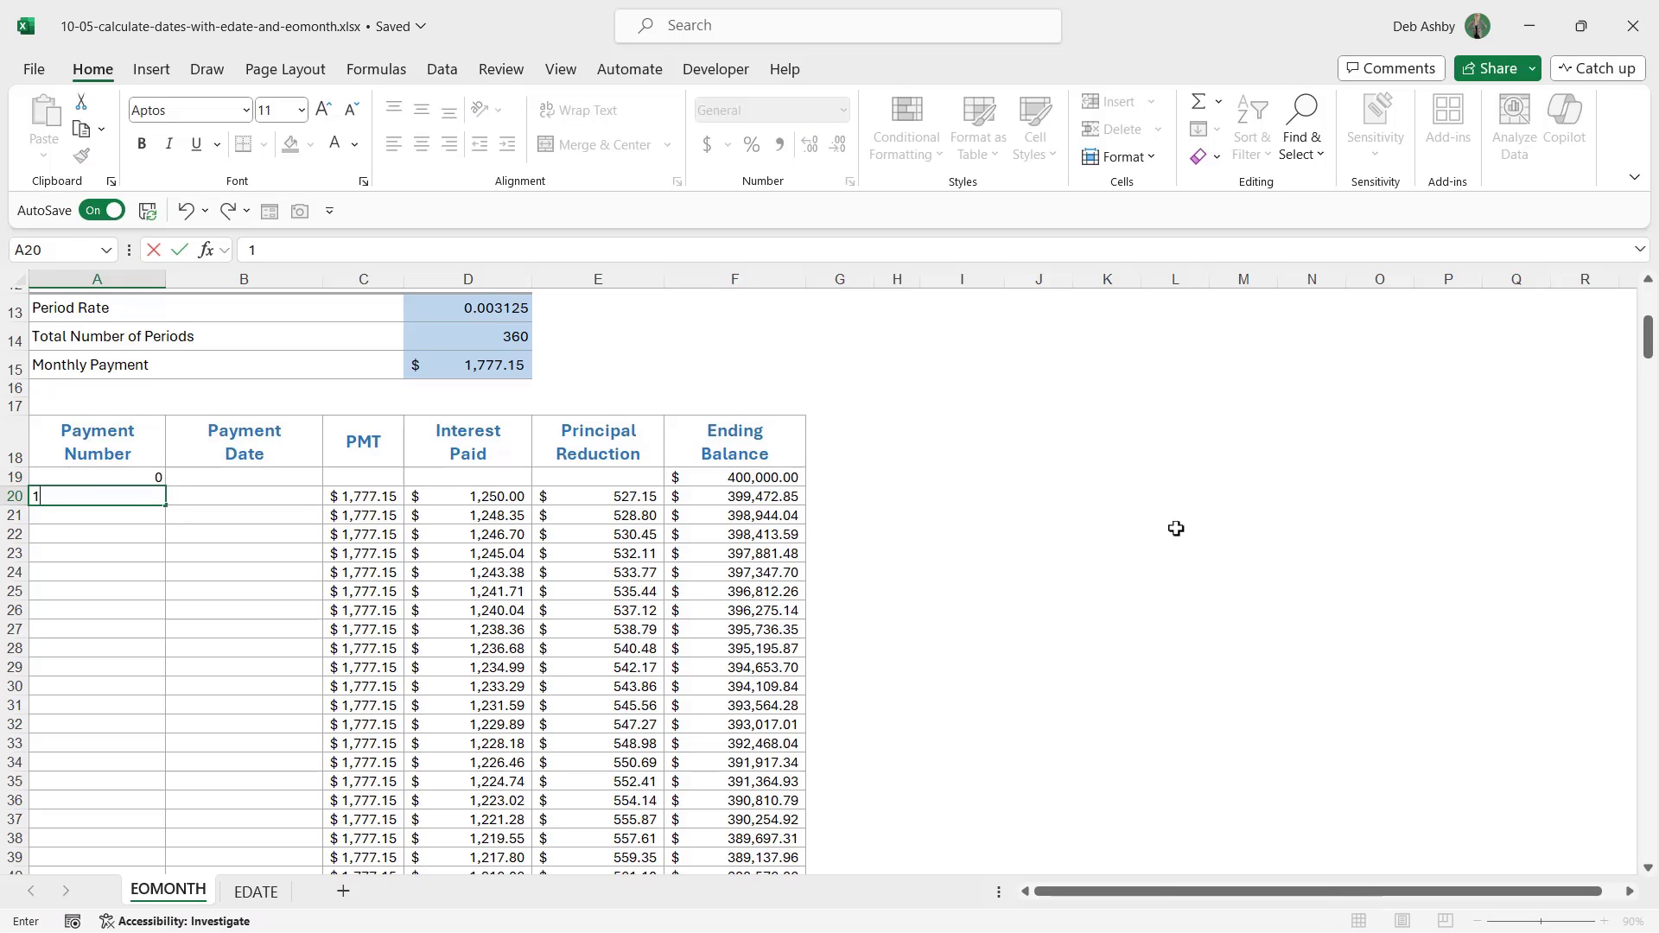
{"action": "key", "text": "Return"}
{"action": "type", "text": "2"}
{"action": "key", "text": "Return"}
{"action": "type", "text": "3"}
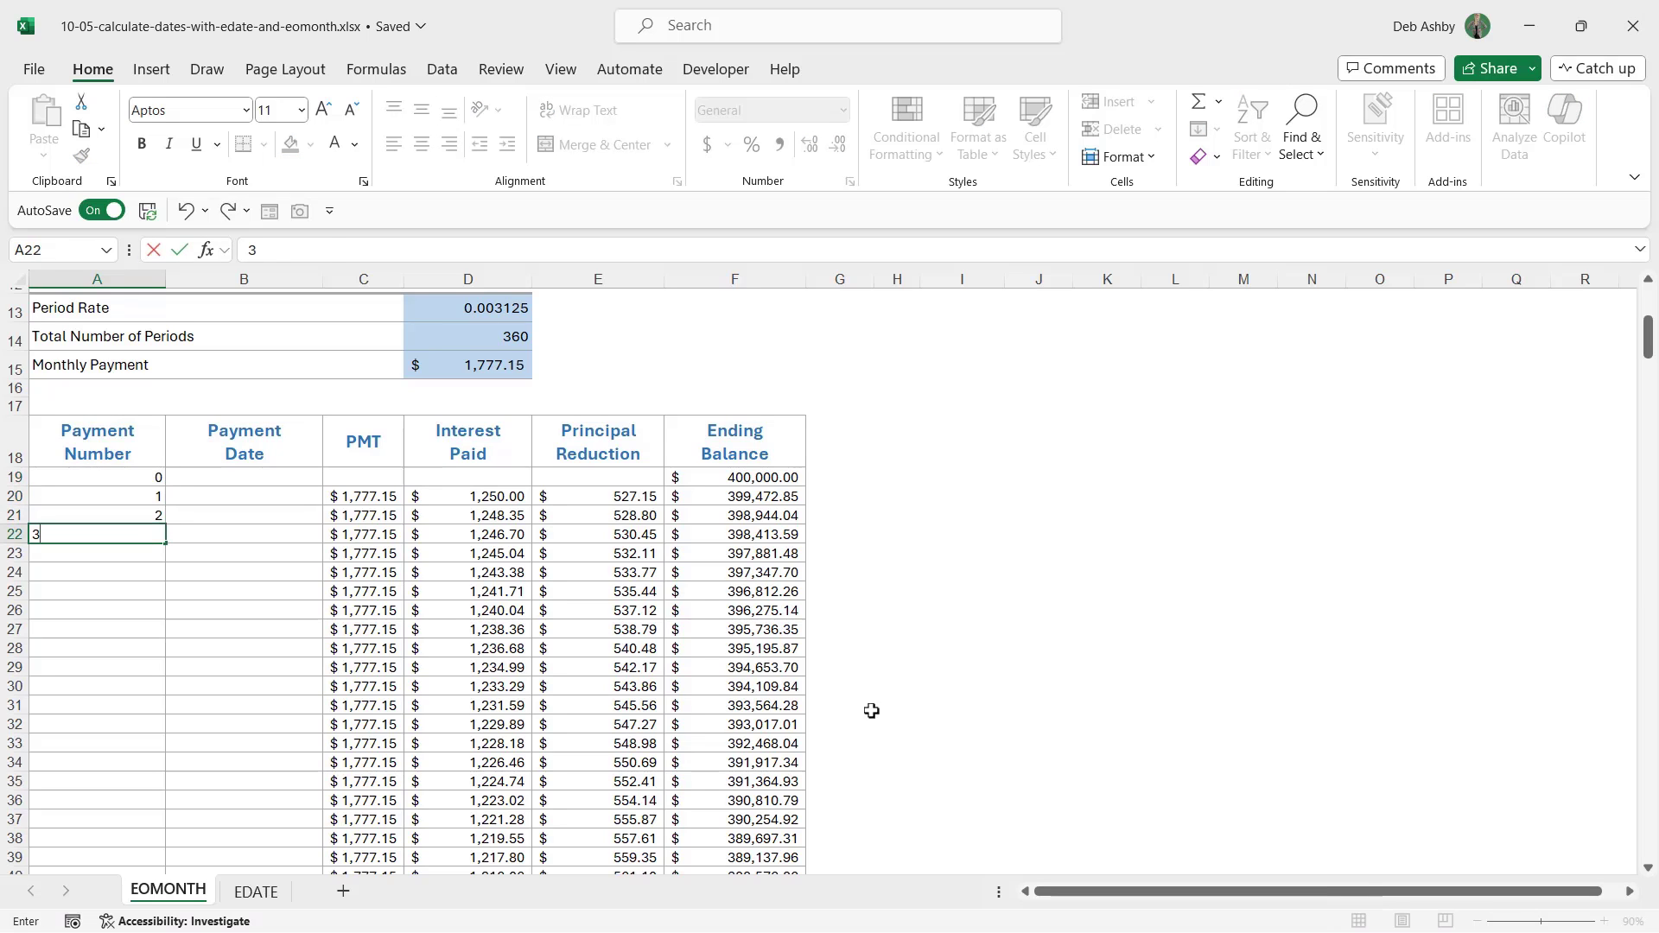
{"action": "left_click", "coordinate": [416, 626]}
{"action": "left_click_drag", "start_coordinate": [119, 477], "coordinate": [113, 536]}
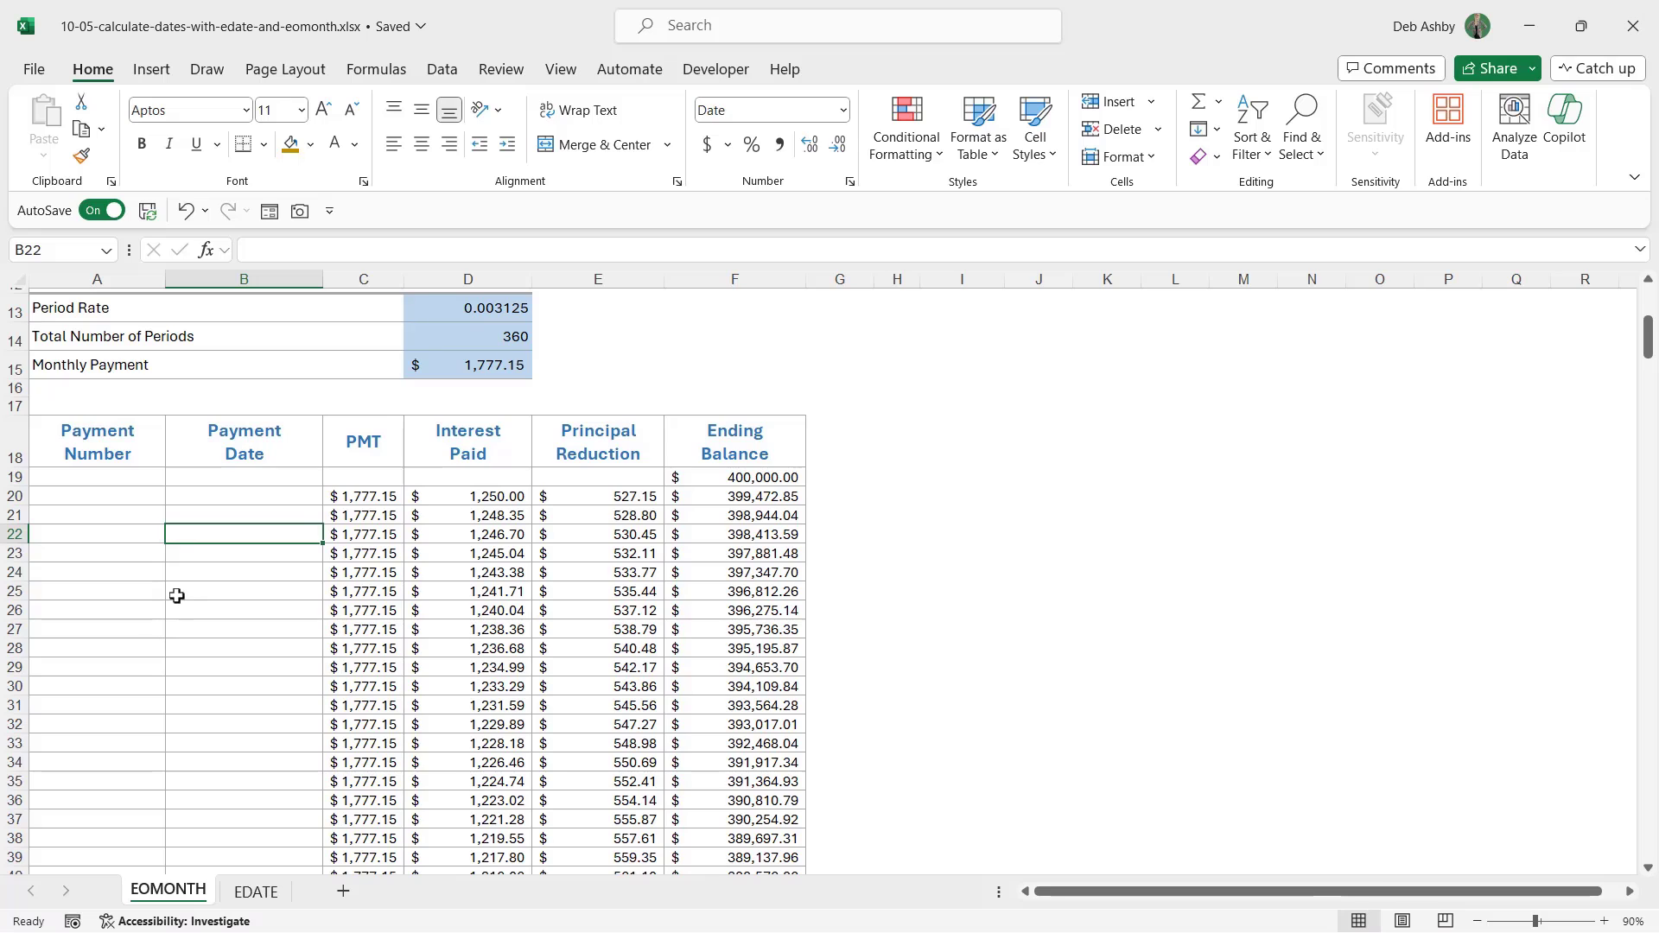
Enter =SEQUENCE(361,1,0,1) in A19 and check the spill reaches 360 at row 379.
{"action": "left_click", "coordinate": [123, 480]}
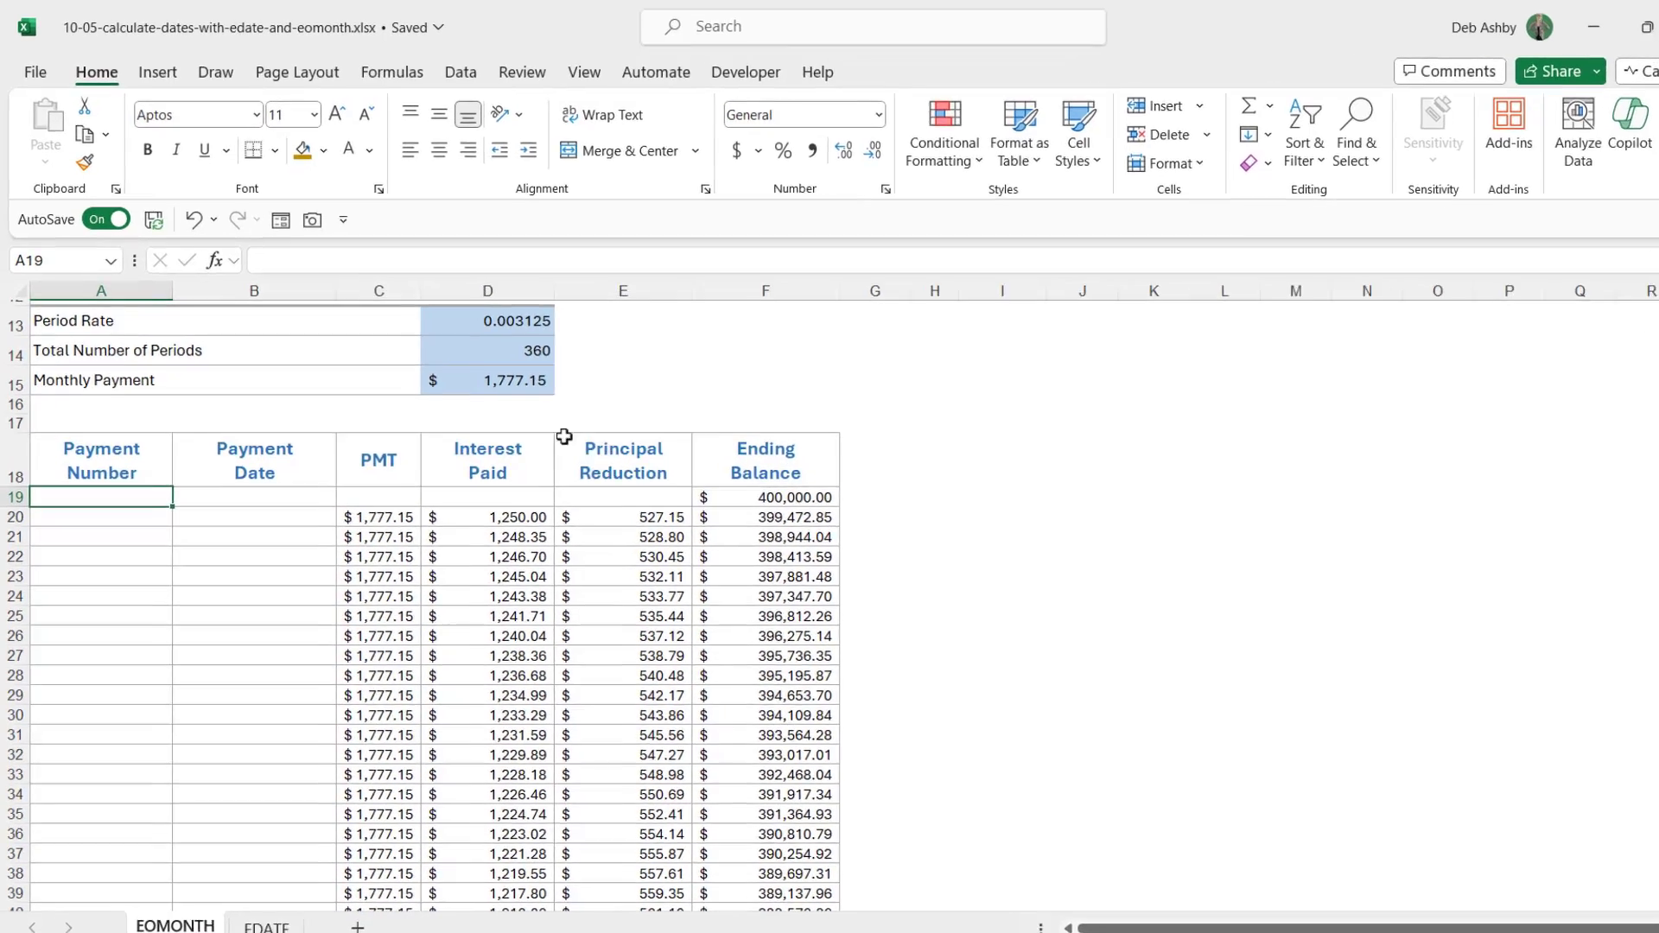
{"action": "scroll", "coordinate": [561, 428], "scroll_direction": "down", "scroll_amount": 2}
{"action": "type", "text": "=S"}
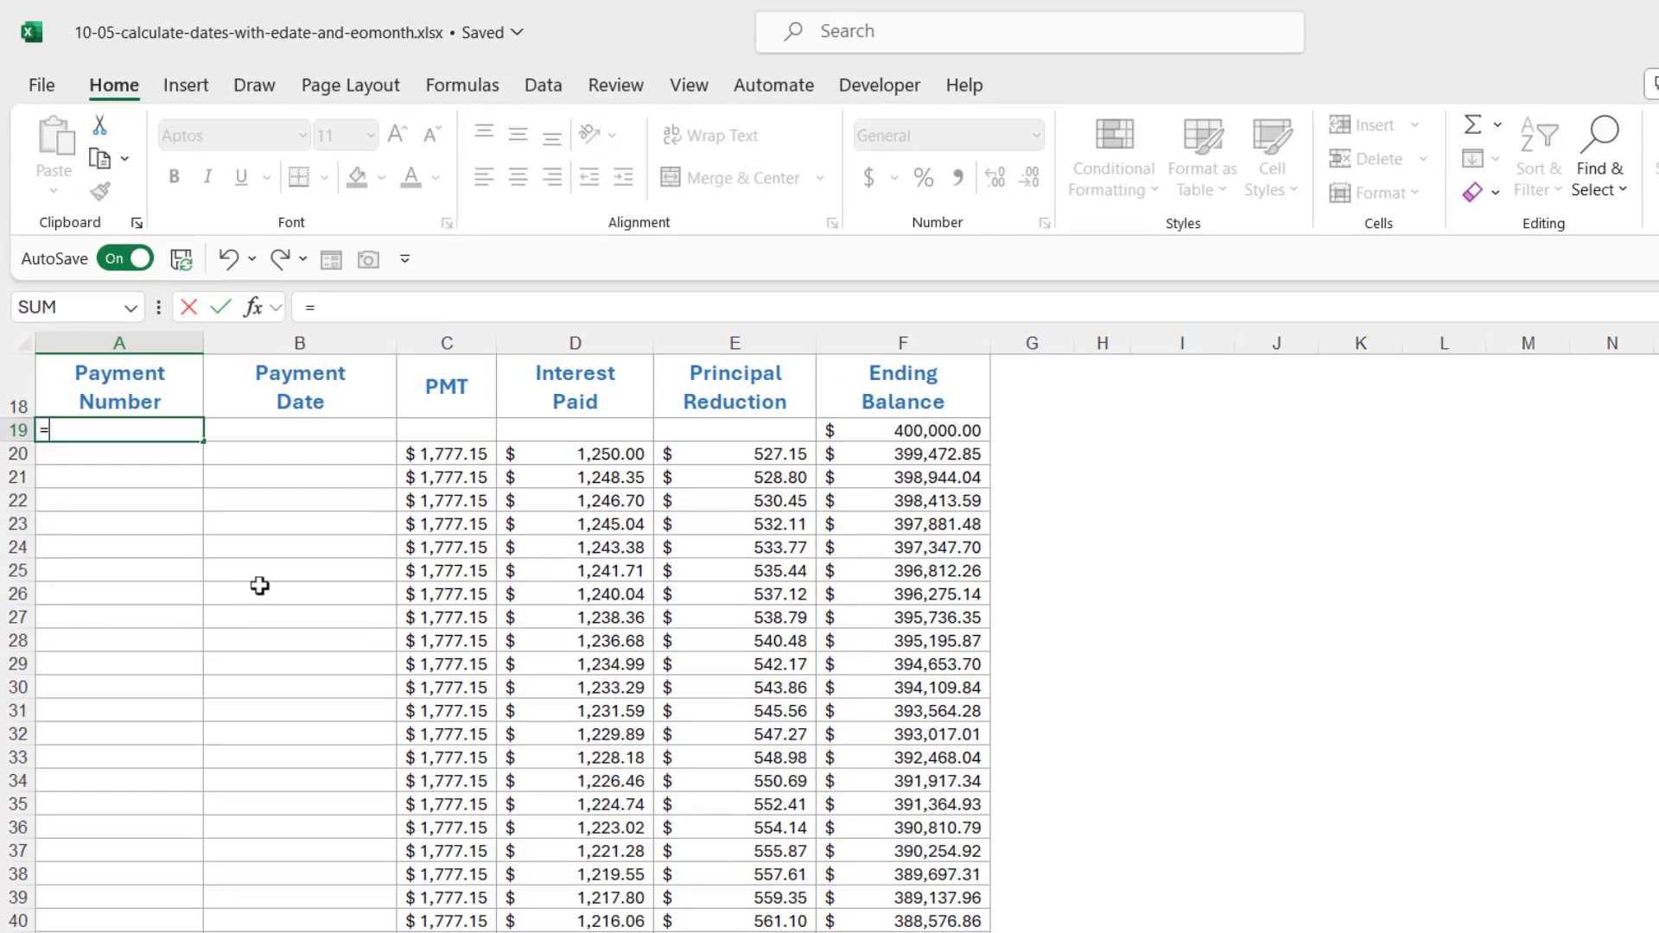
{"action": "type", "text": "EQ"}
{"action": "key", "text": "Tab"}
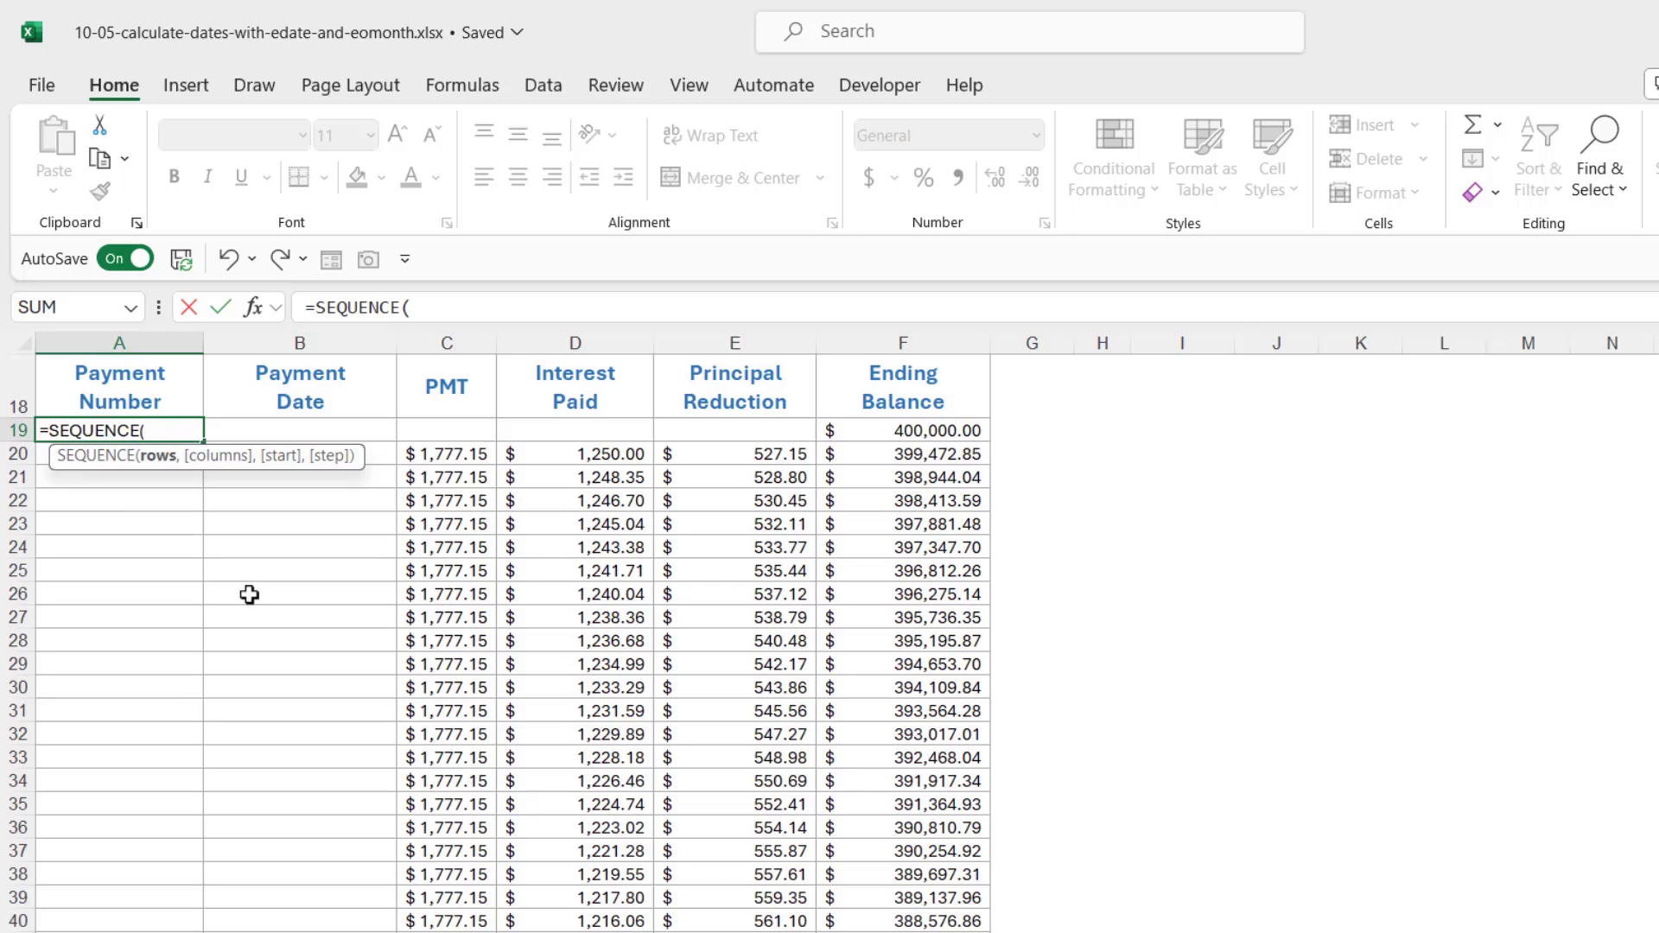
{"action": "scroll", "coordinate": [246, 596], "scroll_direction": "up", "scroll_amount": 2}
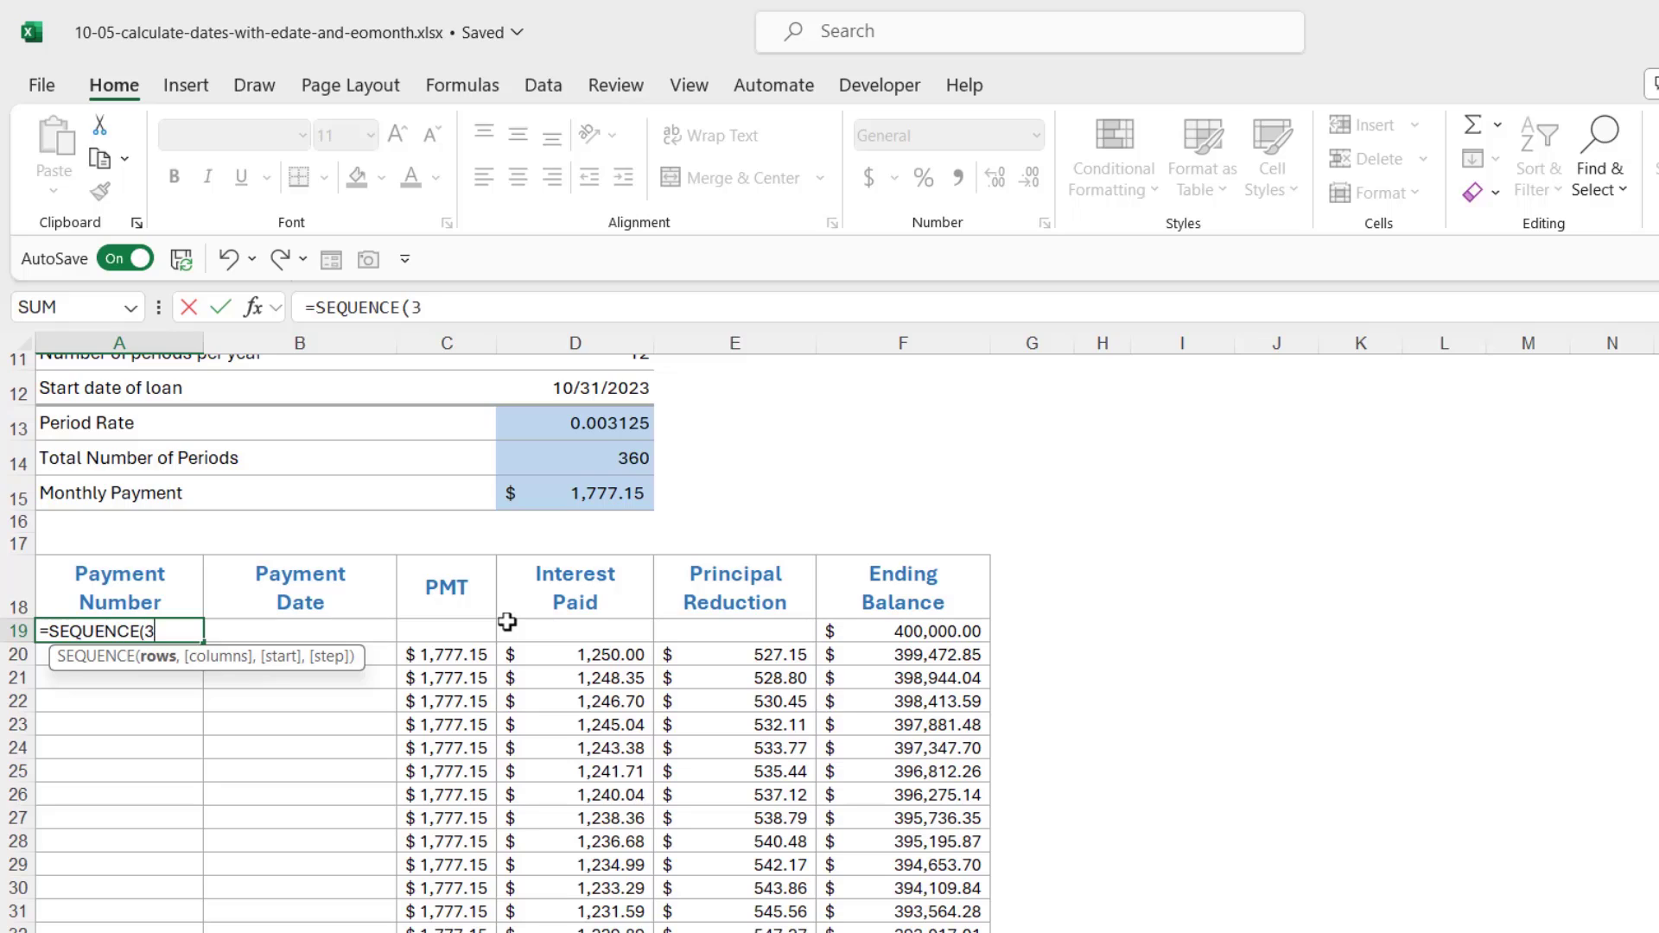
{"action": "type", "text": ","}
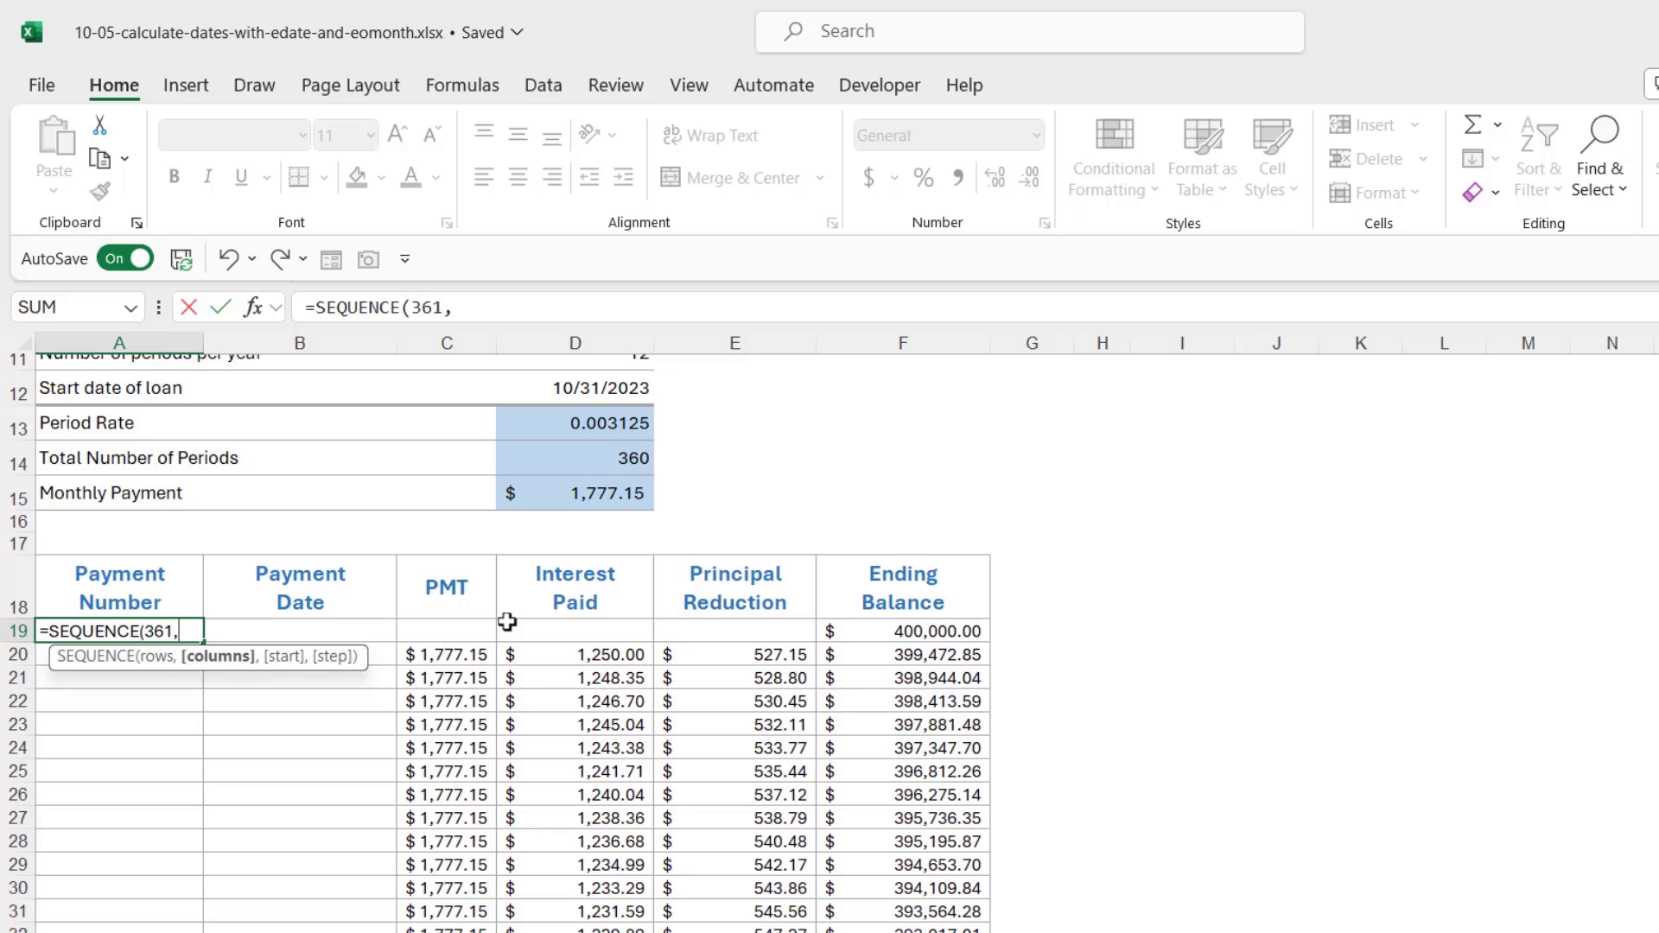
{"action": "type", "text": "1,"}
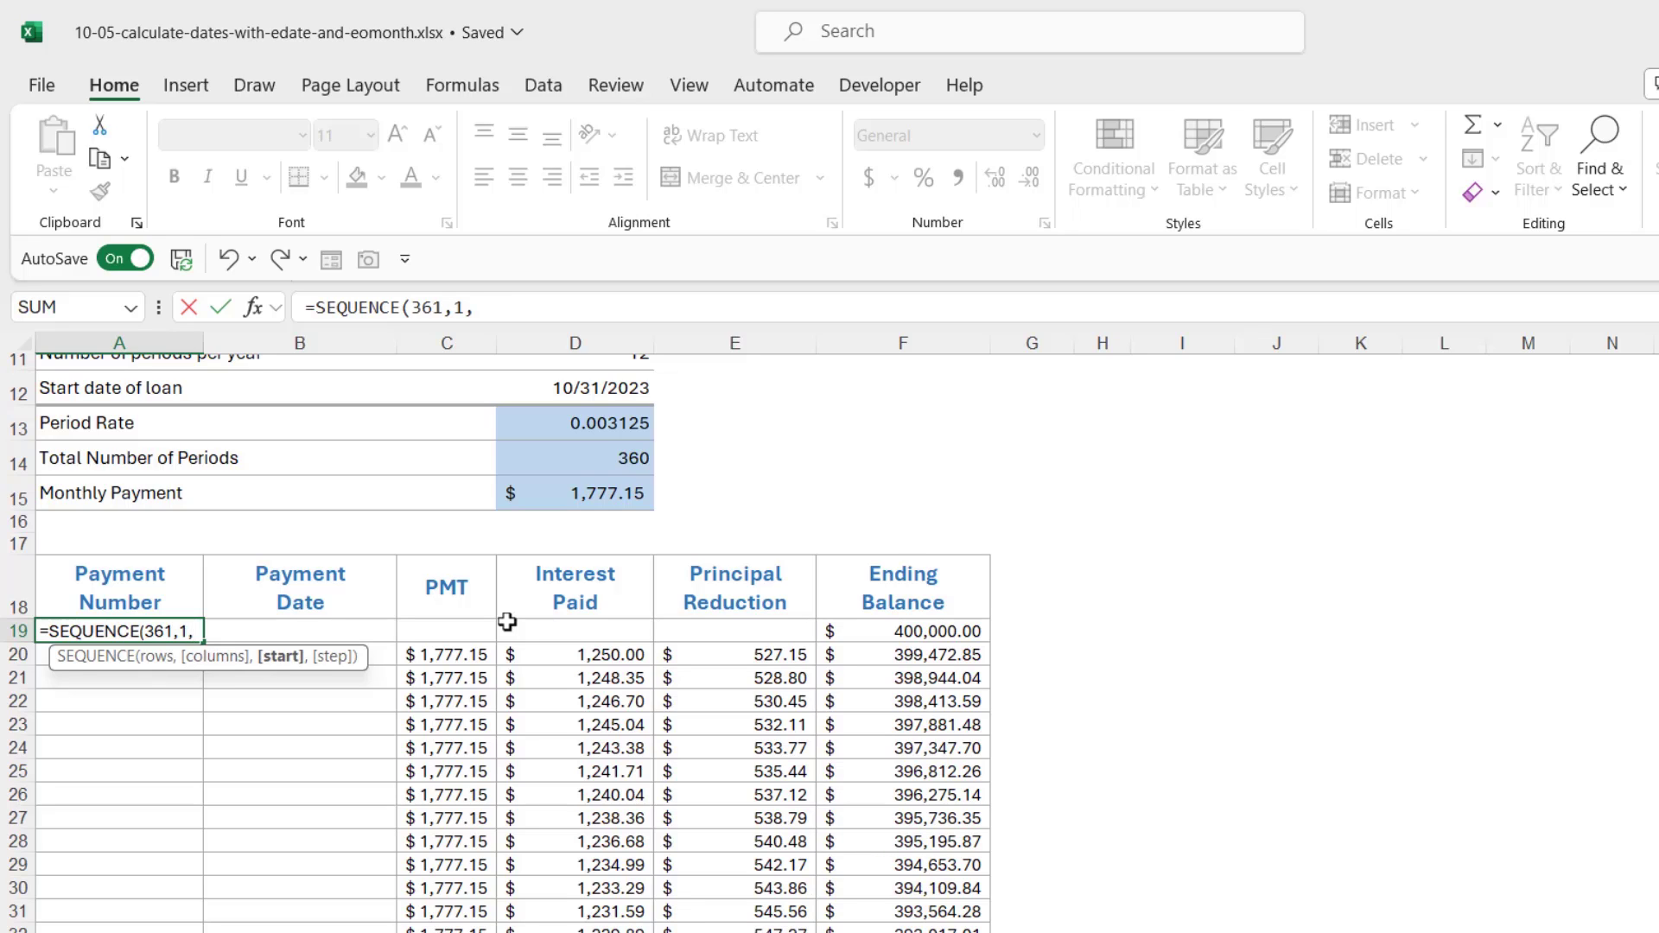
{"action": "type", "text": "0,"}
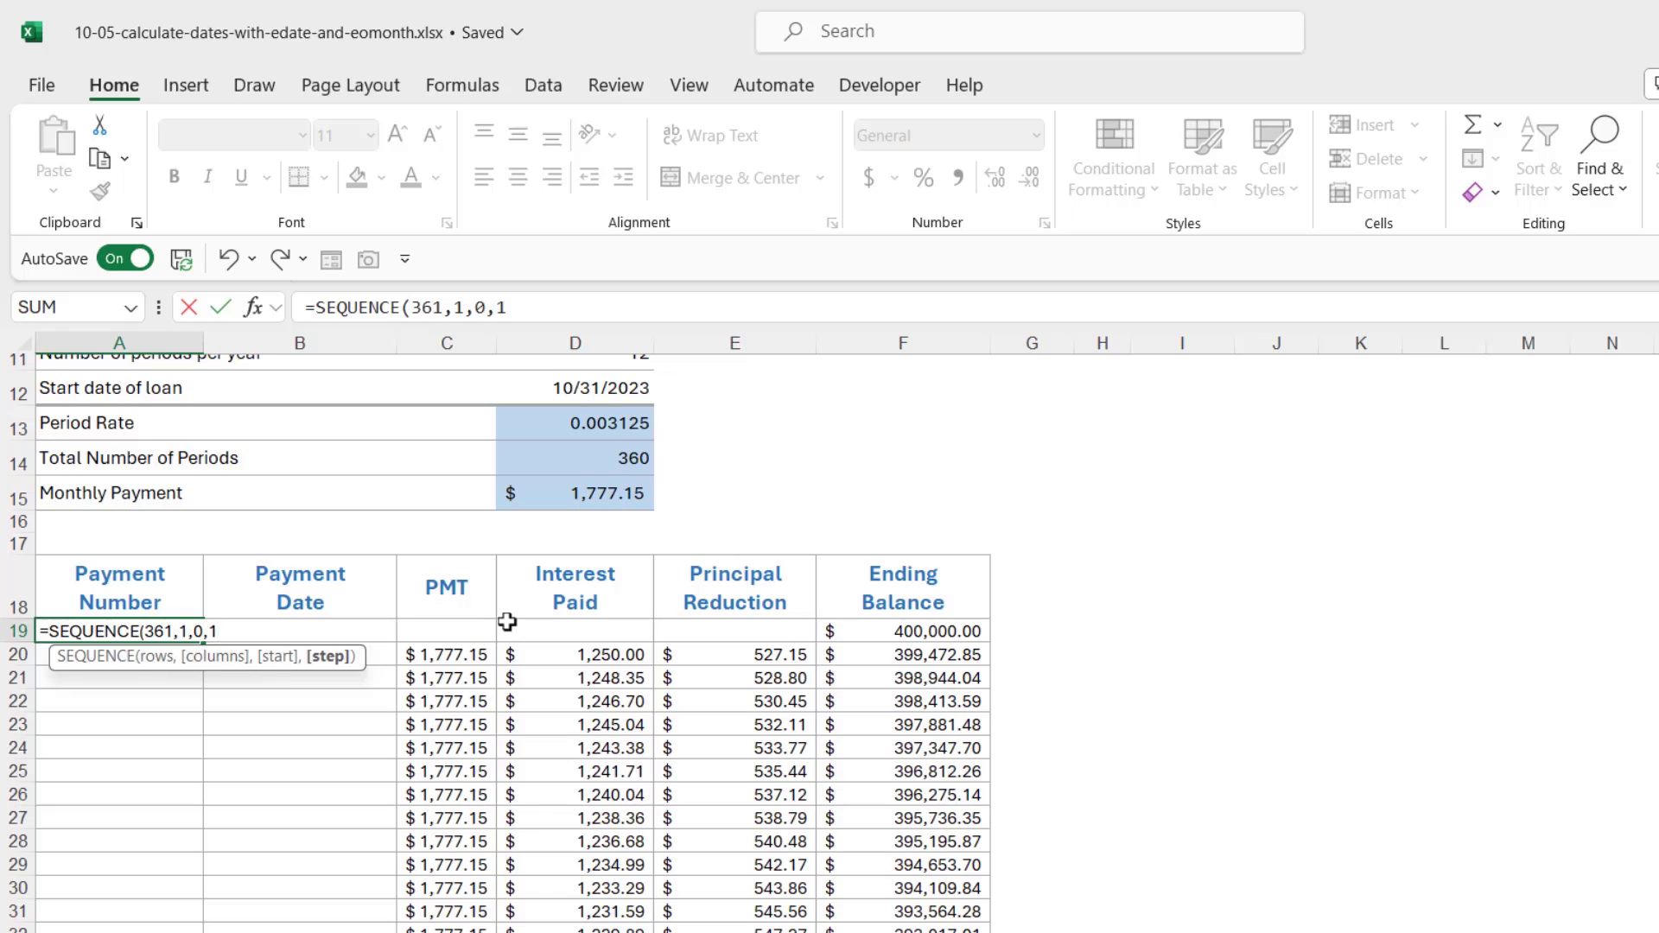
{"action": "type", "text": "1)"}
{"action": "key", "text": "Return"}
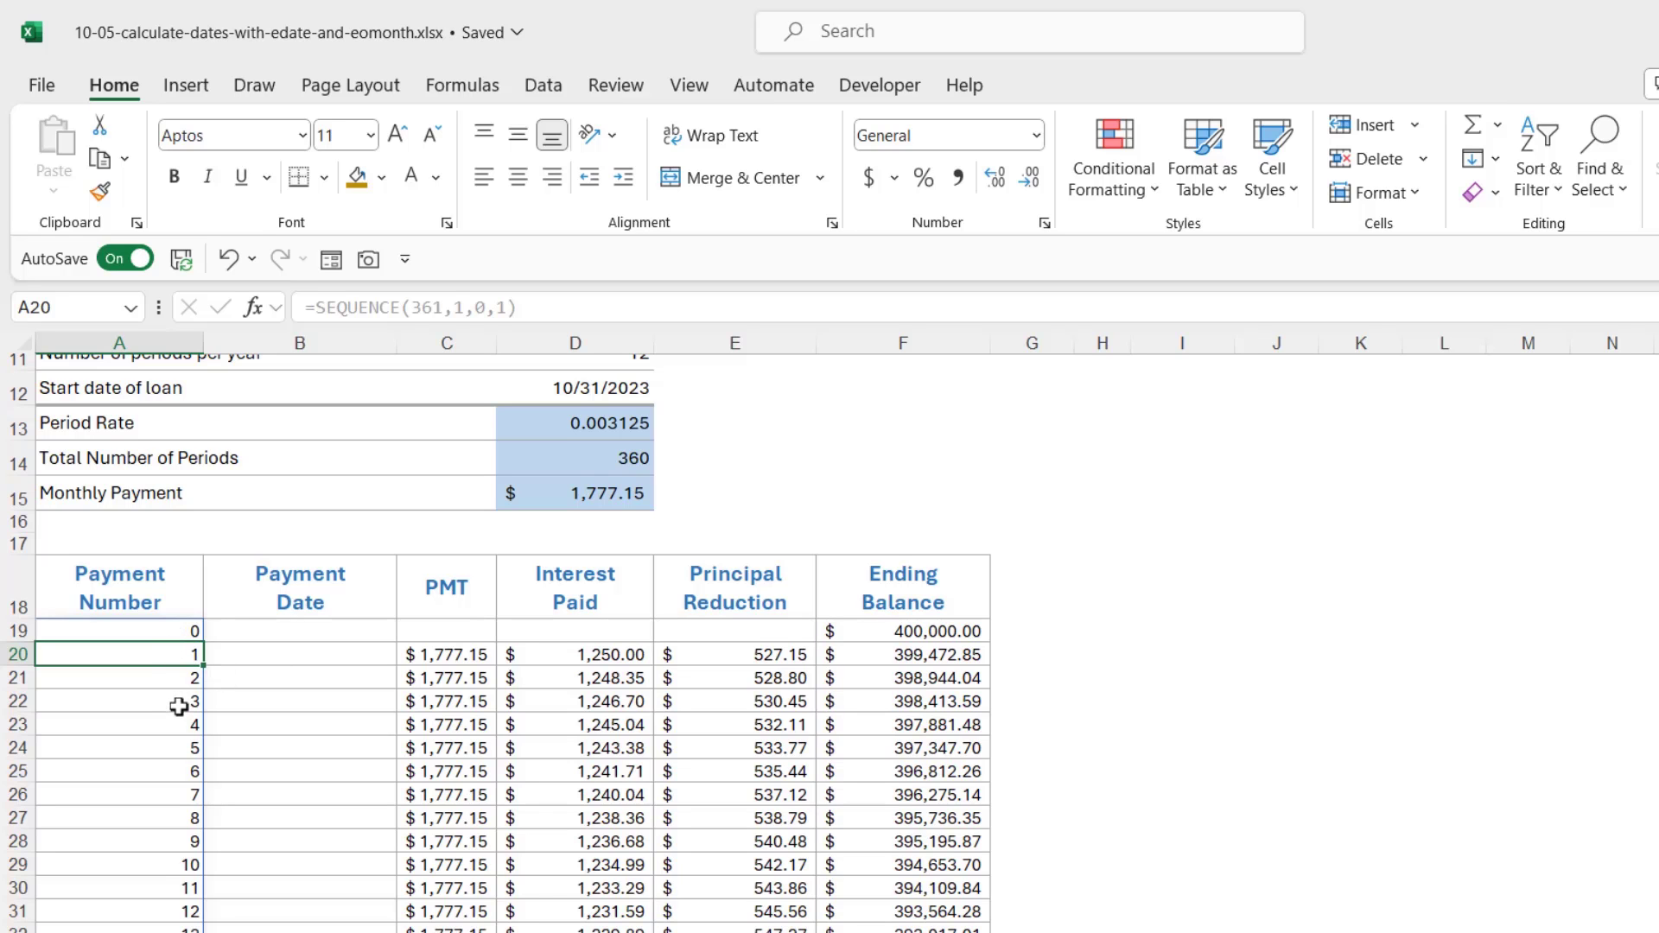
{"action": "key", "text": "ctrl+Down"}
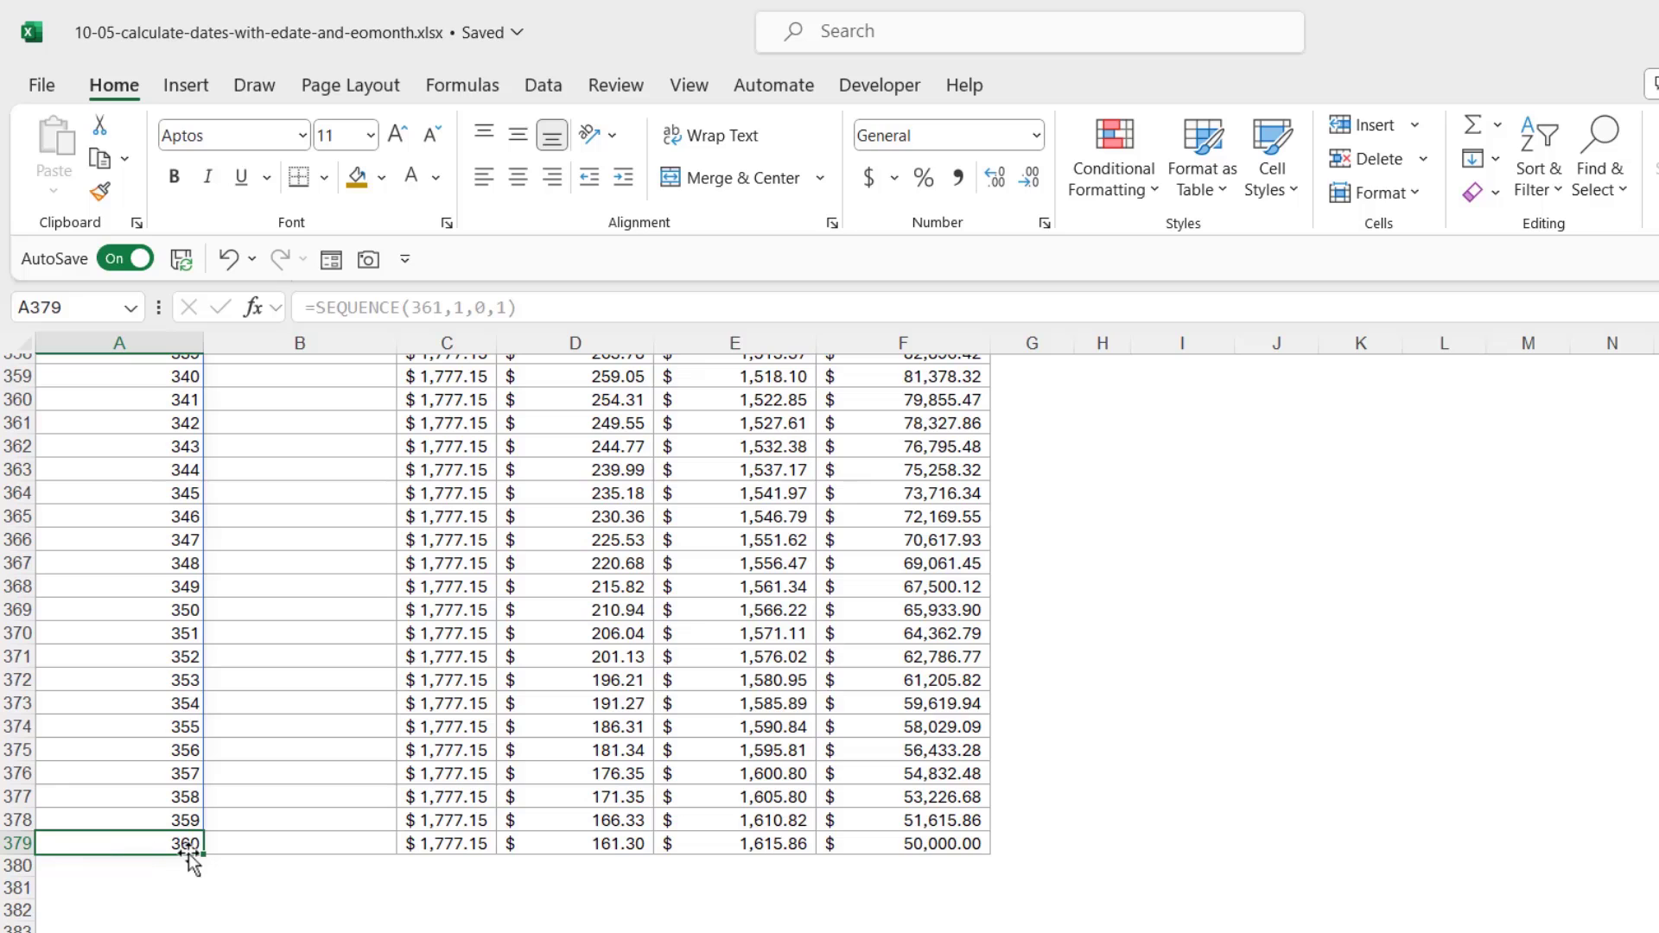
{"action": "key", "text": "ctrl+Up"}
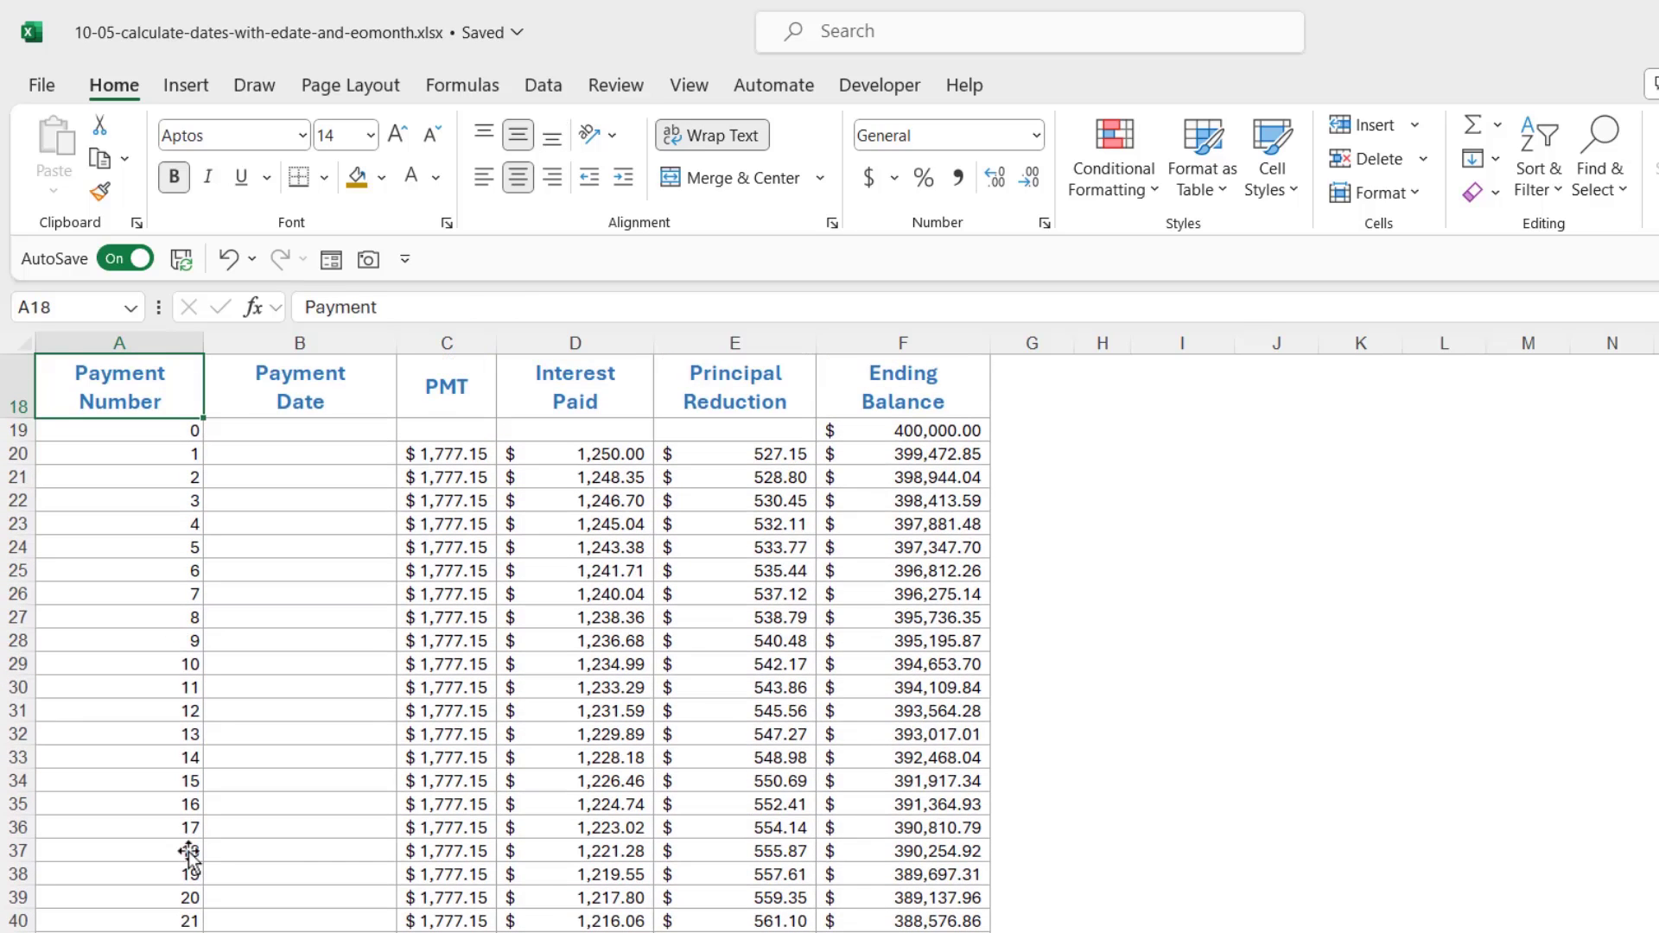
Locate cell B20 and the 10/31/2023 loan start date in D12.
{"action": "left_click", "coordinate": [313, 436]}
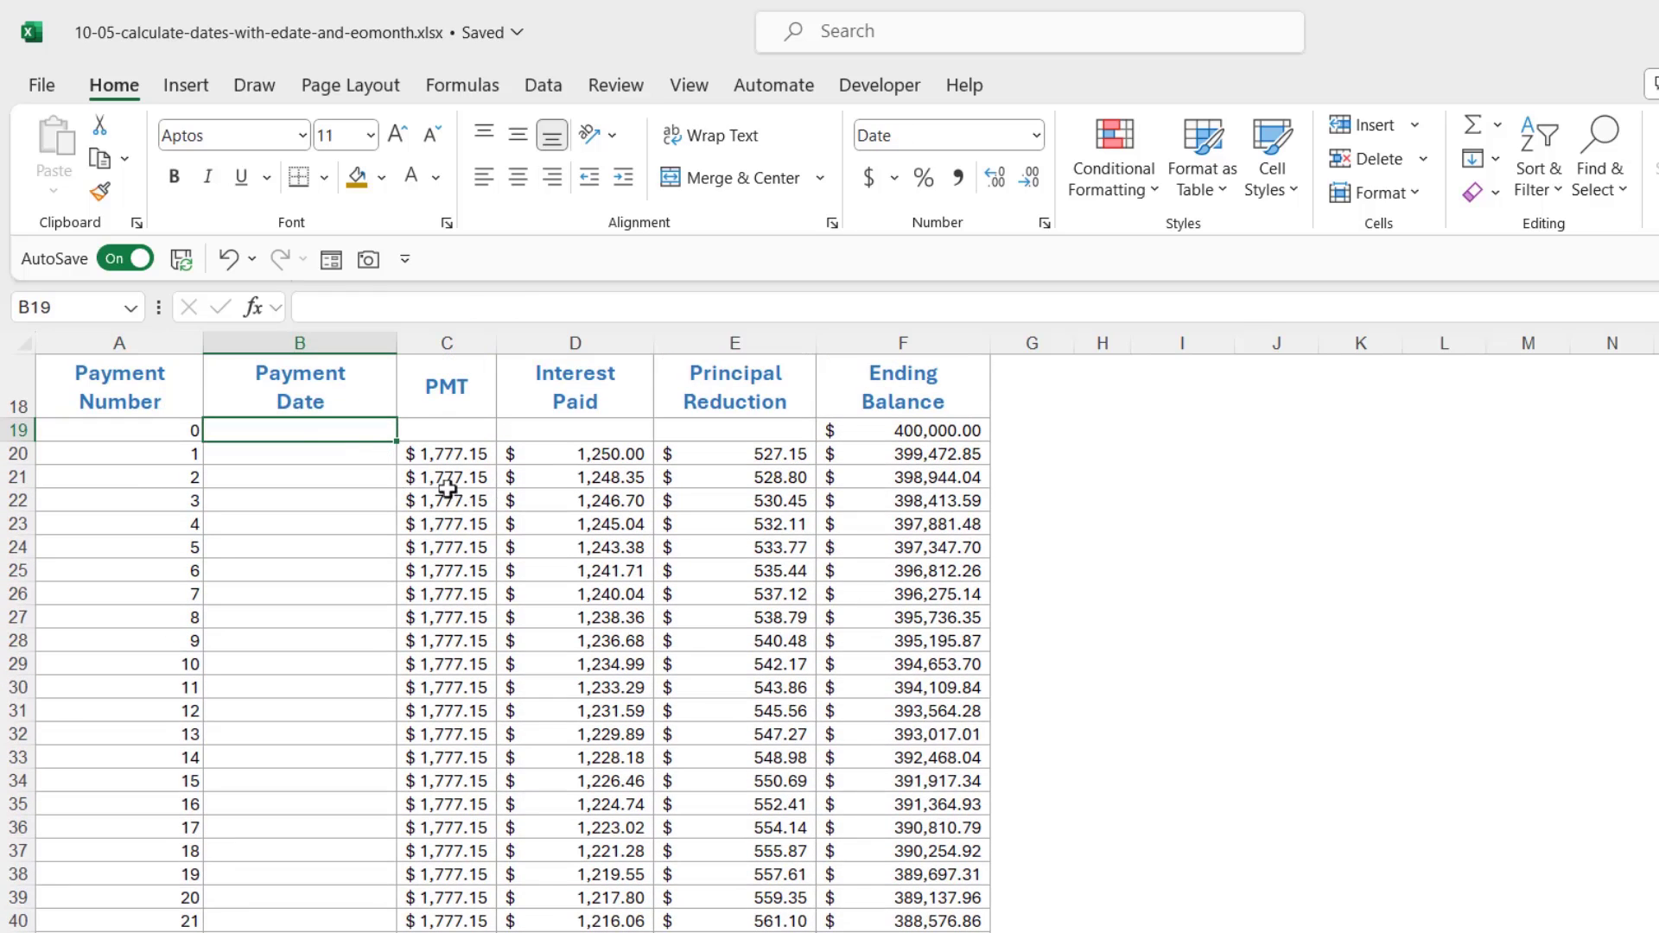
{"action": "left_click", "coordinate": [311, 448]}
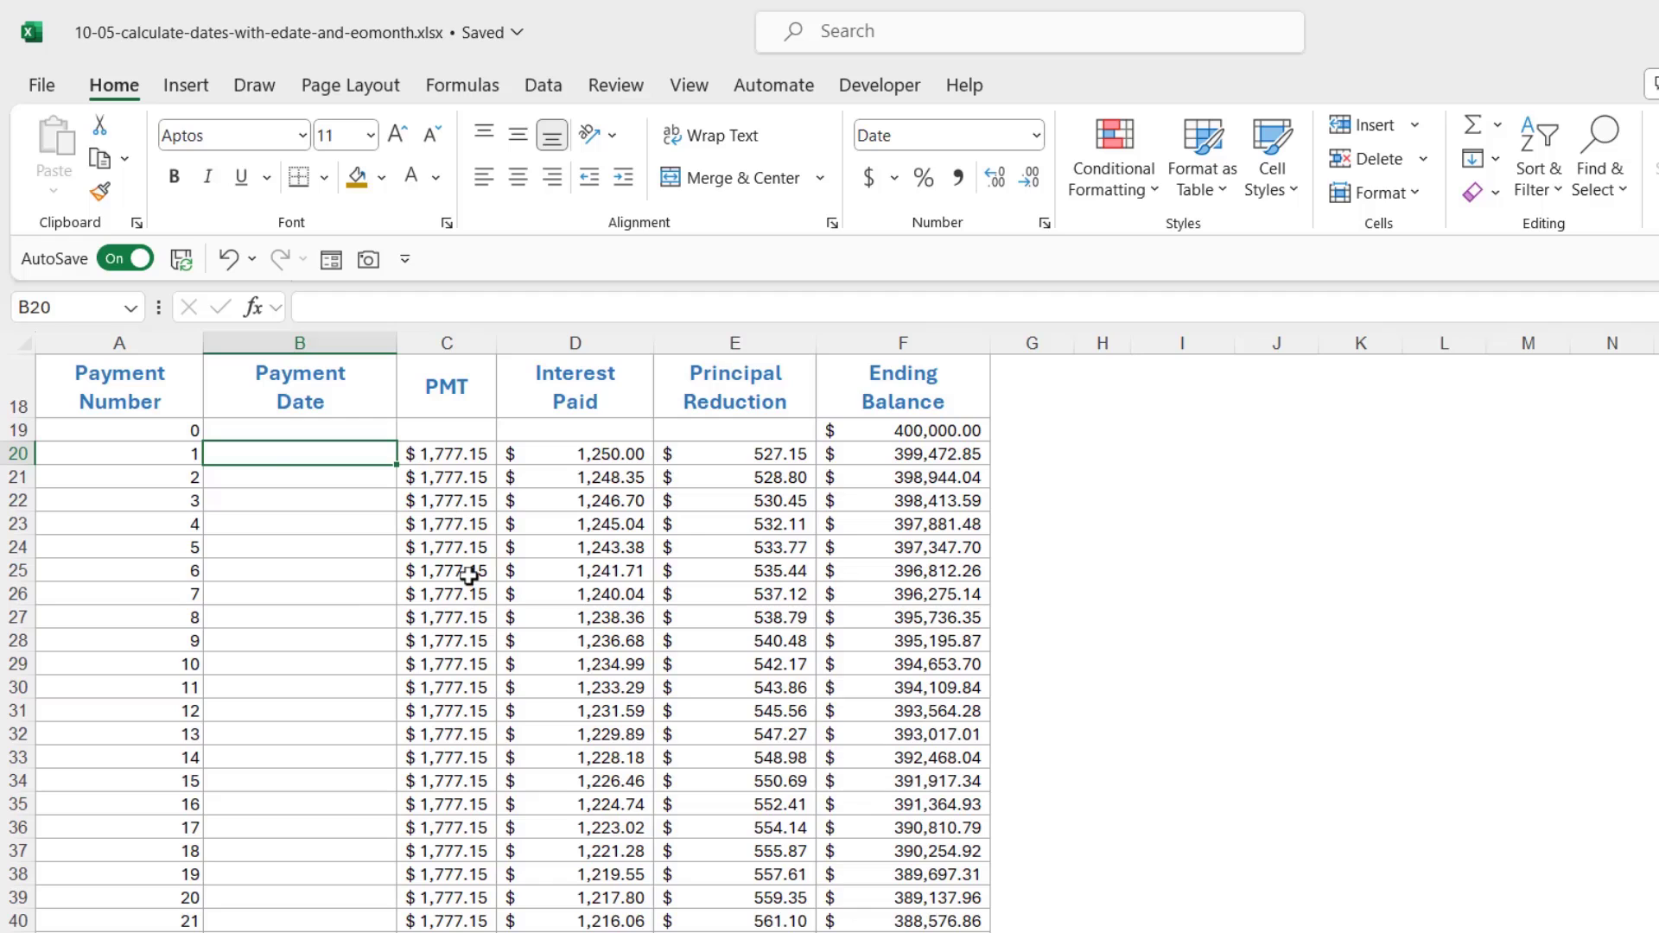
{"action": "scroll", "coordinate": [470, 576], "scroll_direction": "up", "scroll_amount": 4}
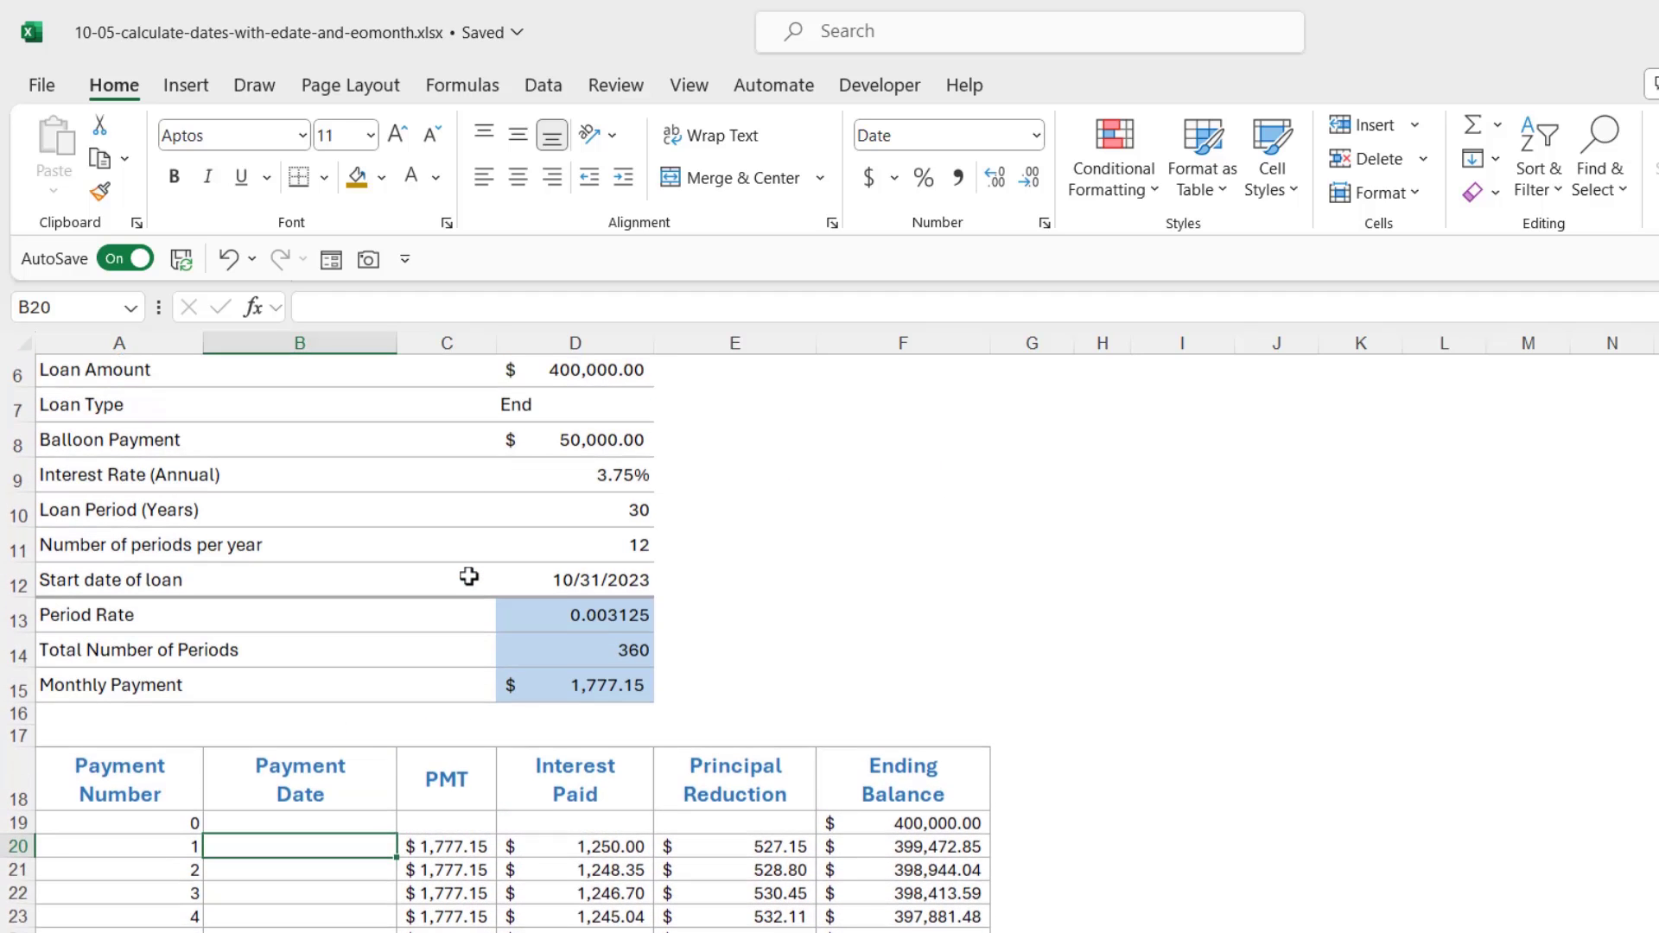
{"action": "left_click", "coordinate": [564, 587]}
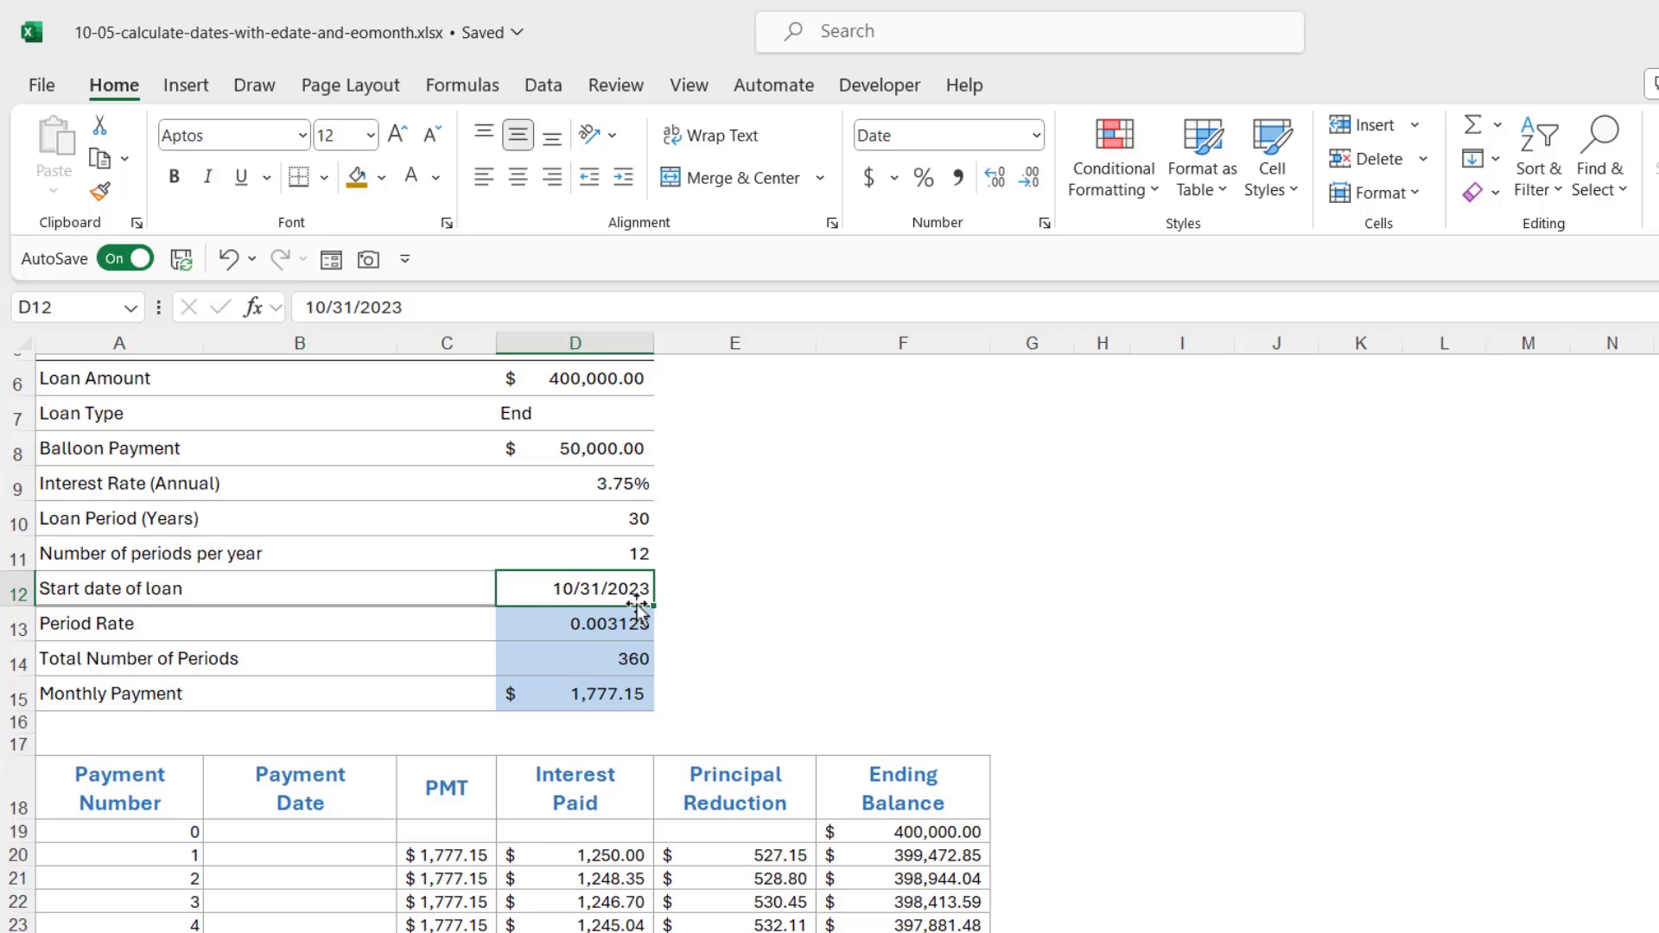
{"action": "left_click", "coordinate": [321, 855]}
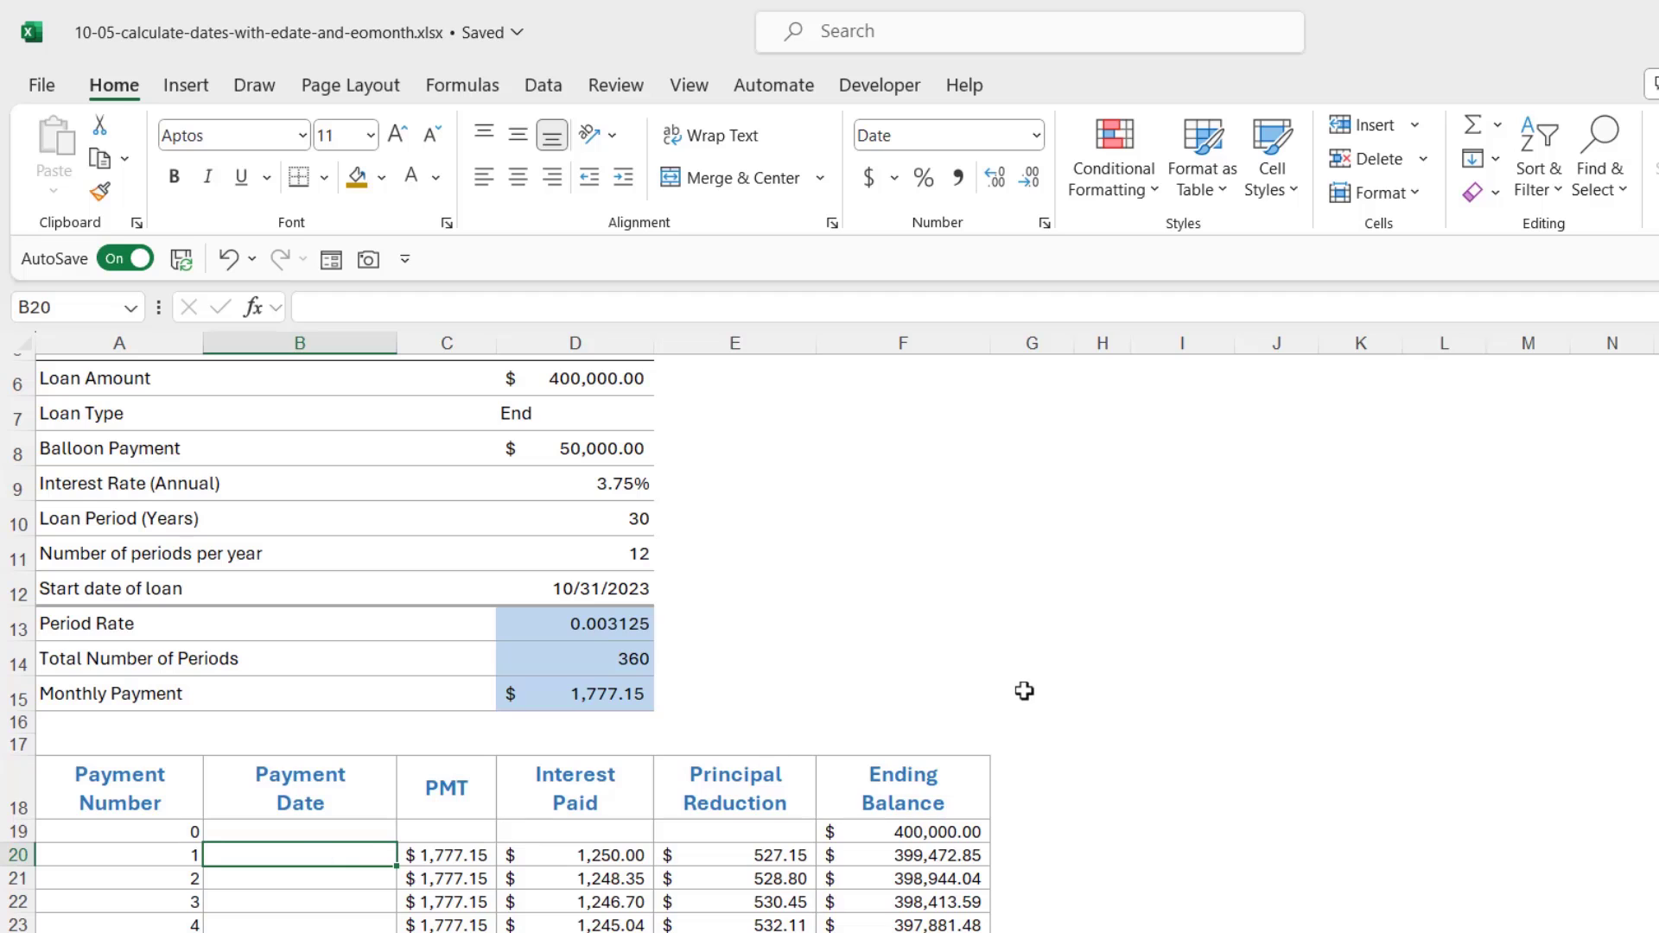
{"action": "scroll", "coordinate": [634, 504], "scroll_direction": "down", "scroll_amount": 1}
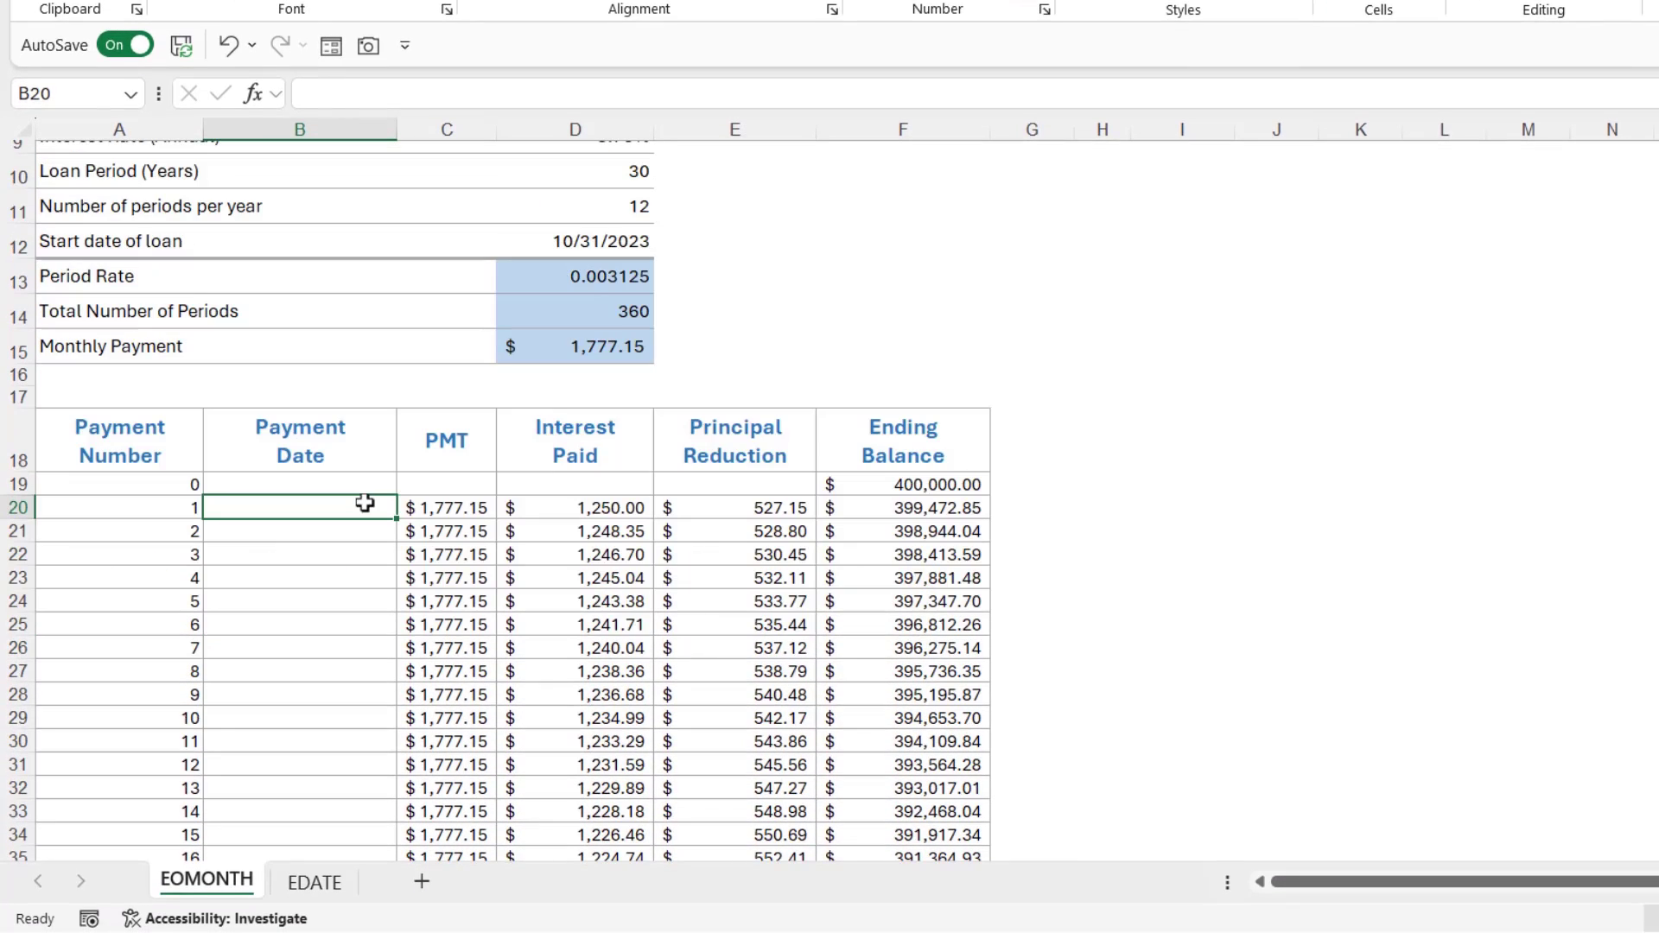
Link B20 to the D12 start date, test filling it down to B27, and reopen B20.
{"action": "type", "text": "="}
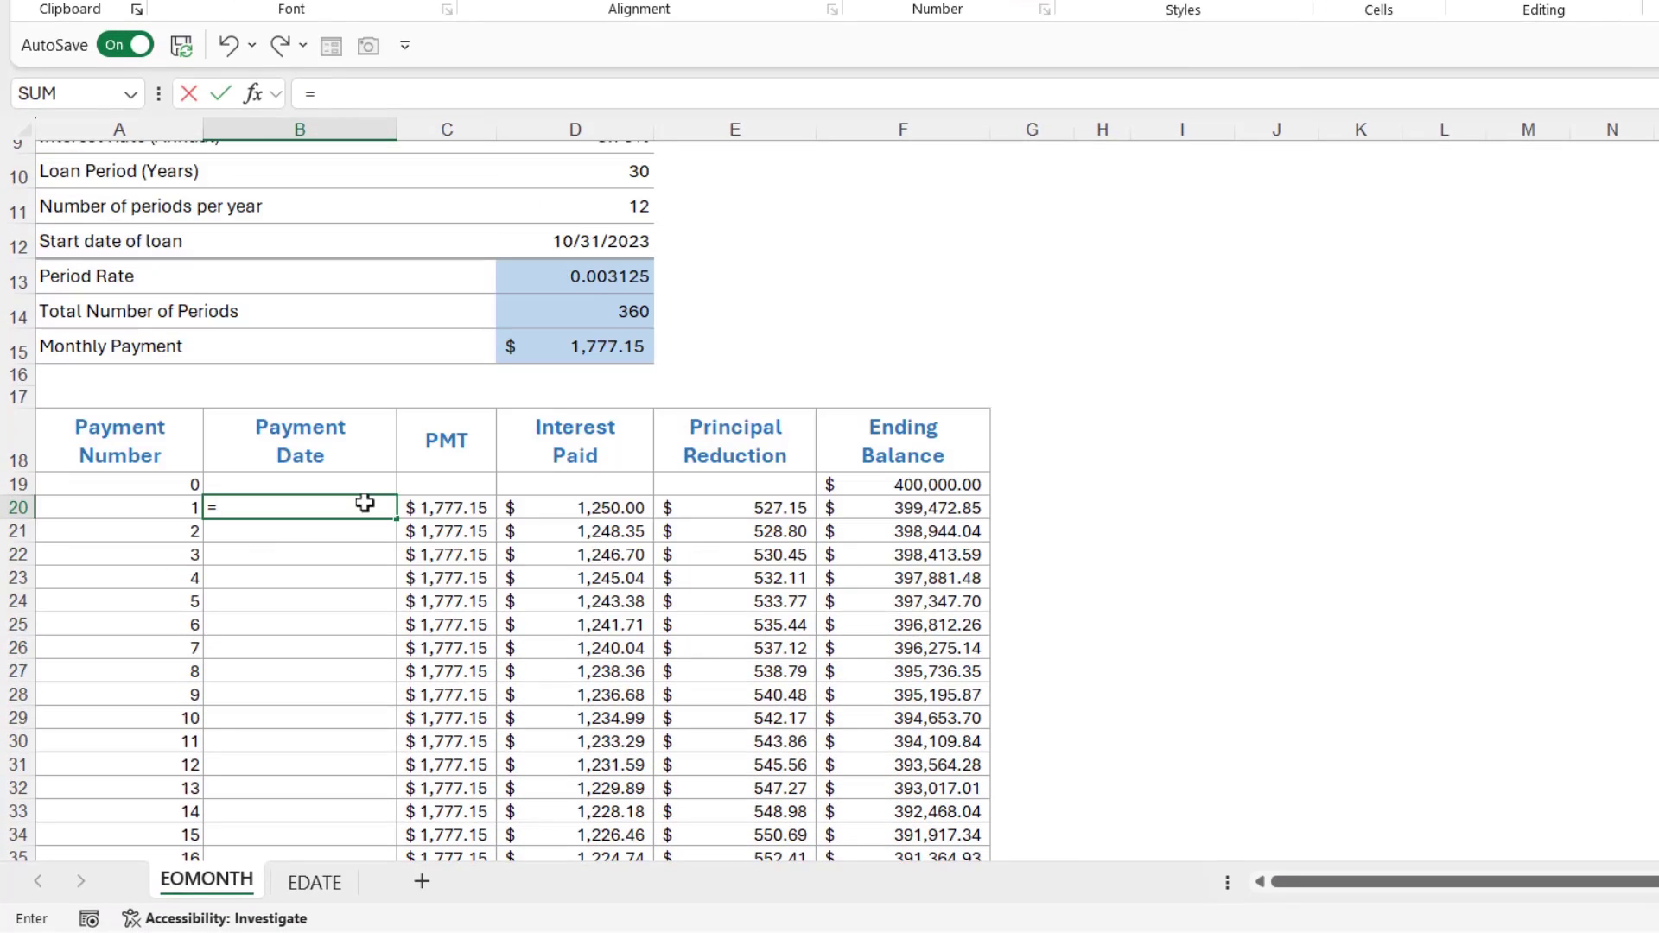
{"action": "left_click", "coordinate": [619, 243]}
{"action": "key", "text": "Return"}
{"action": "left_click", "coordinate": [388, 506]}
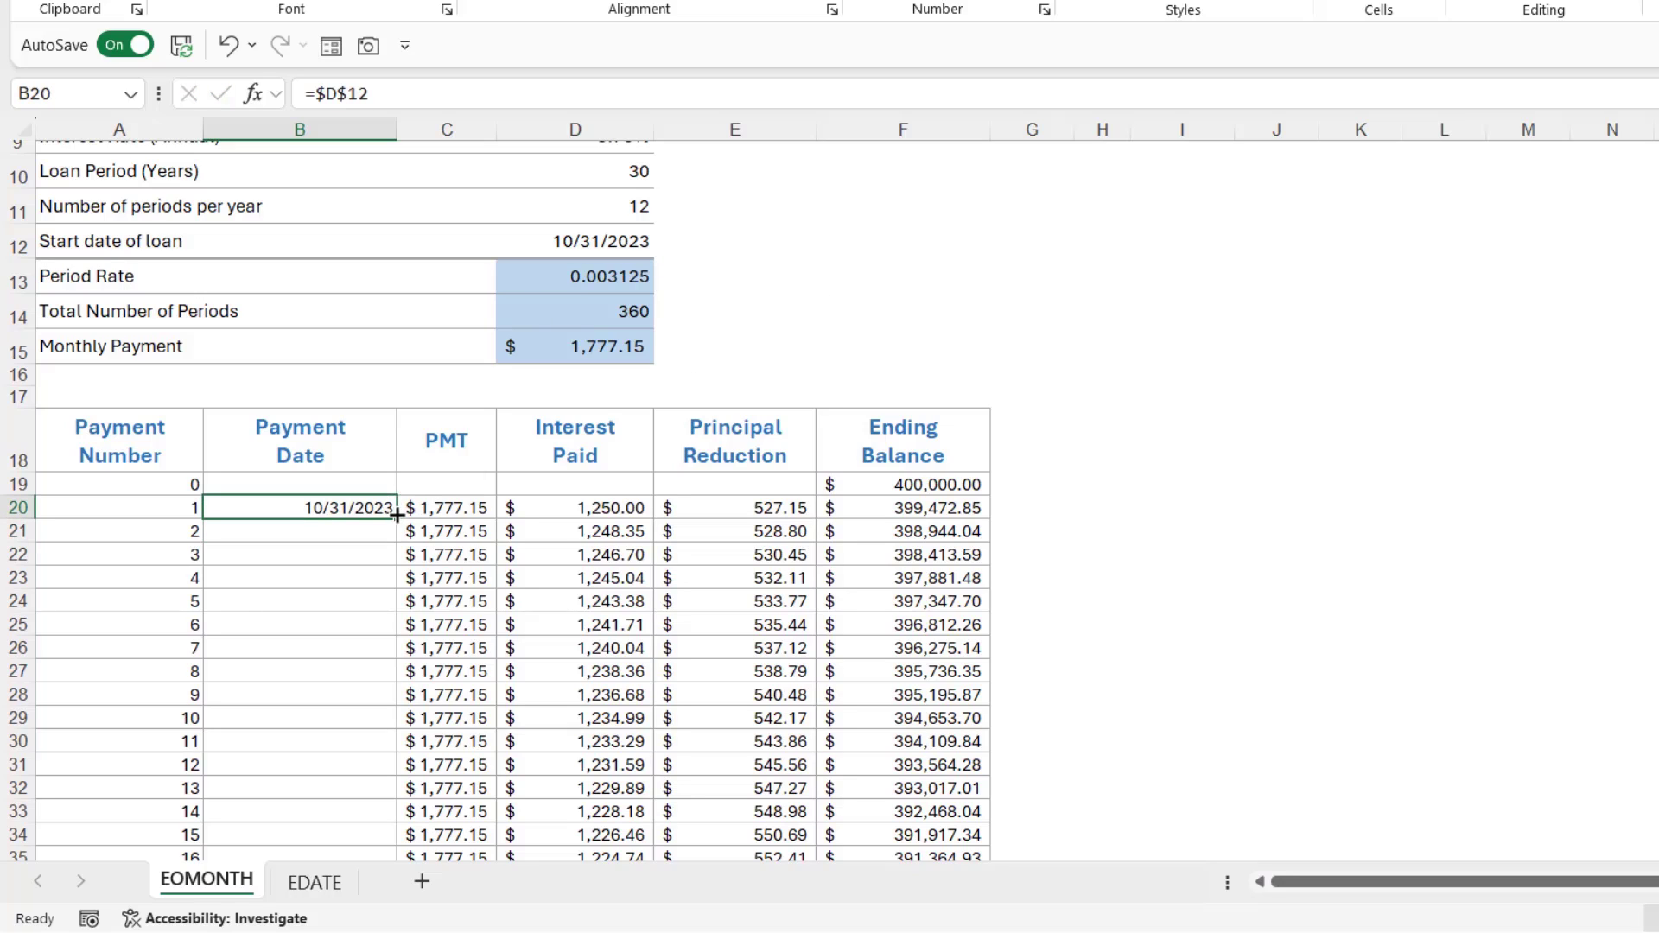
{"action": "left_click_drag", "start_coordinate": [398, 519], "coordinate": [396, 683]}
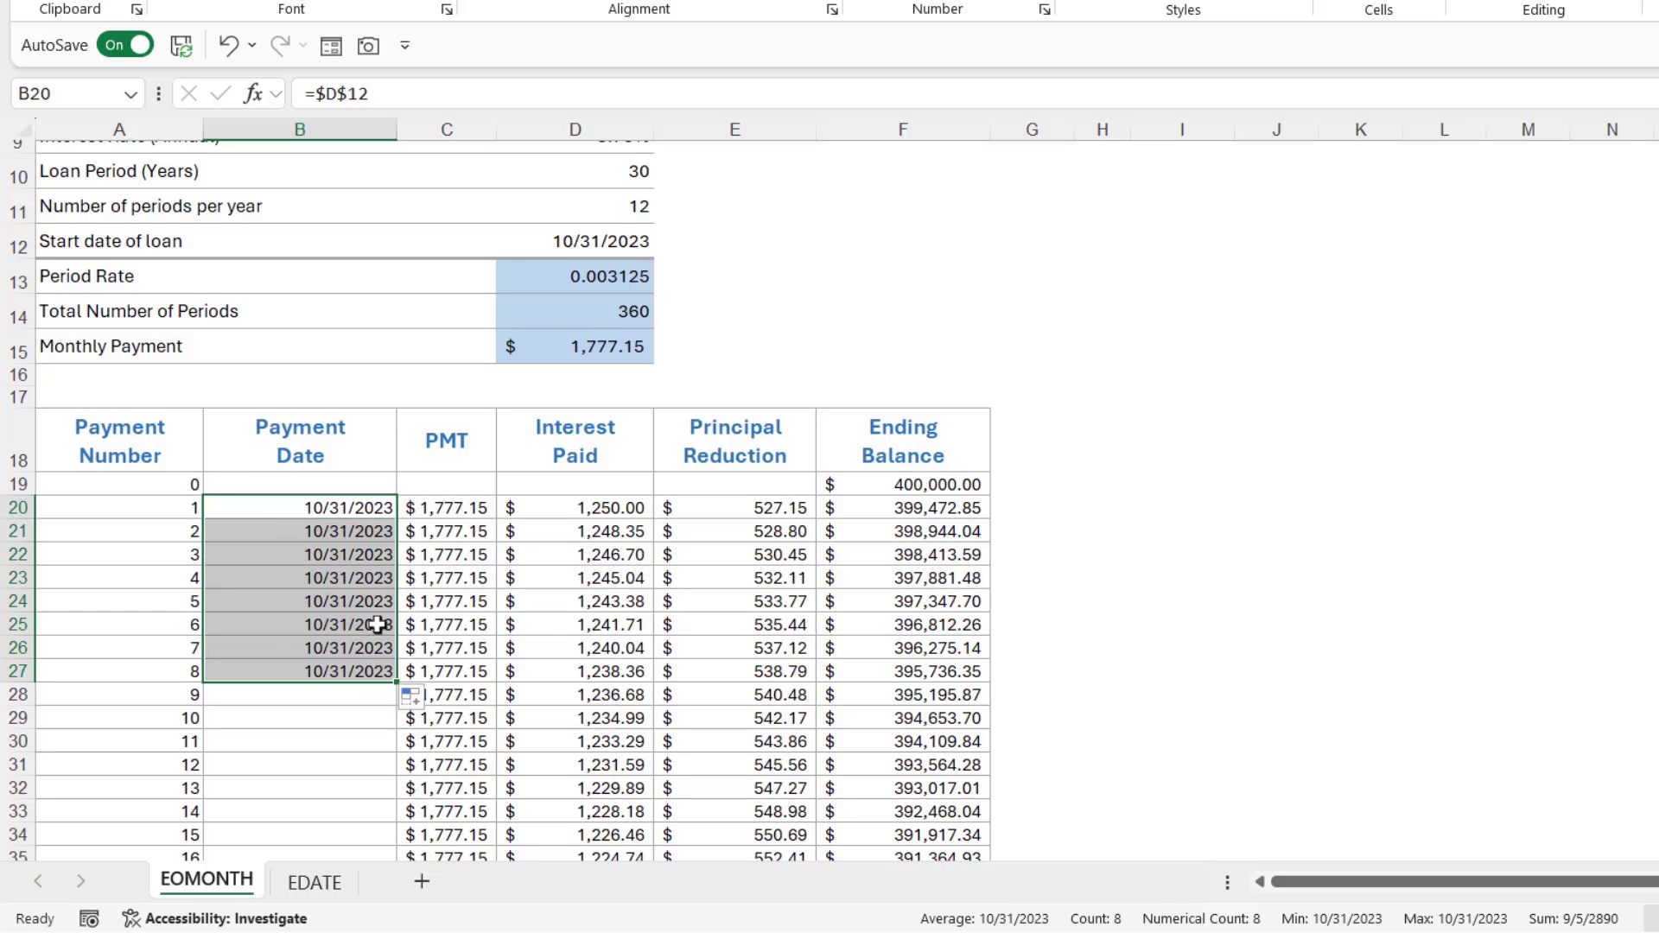
{"action": "double_click", "coordinate": [332, 508]}
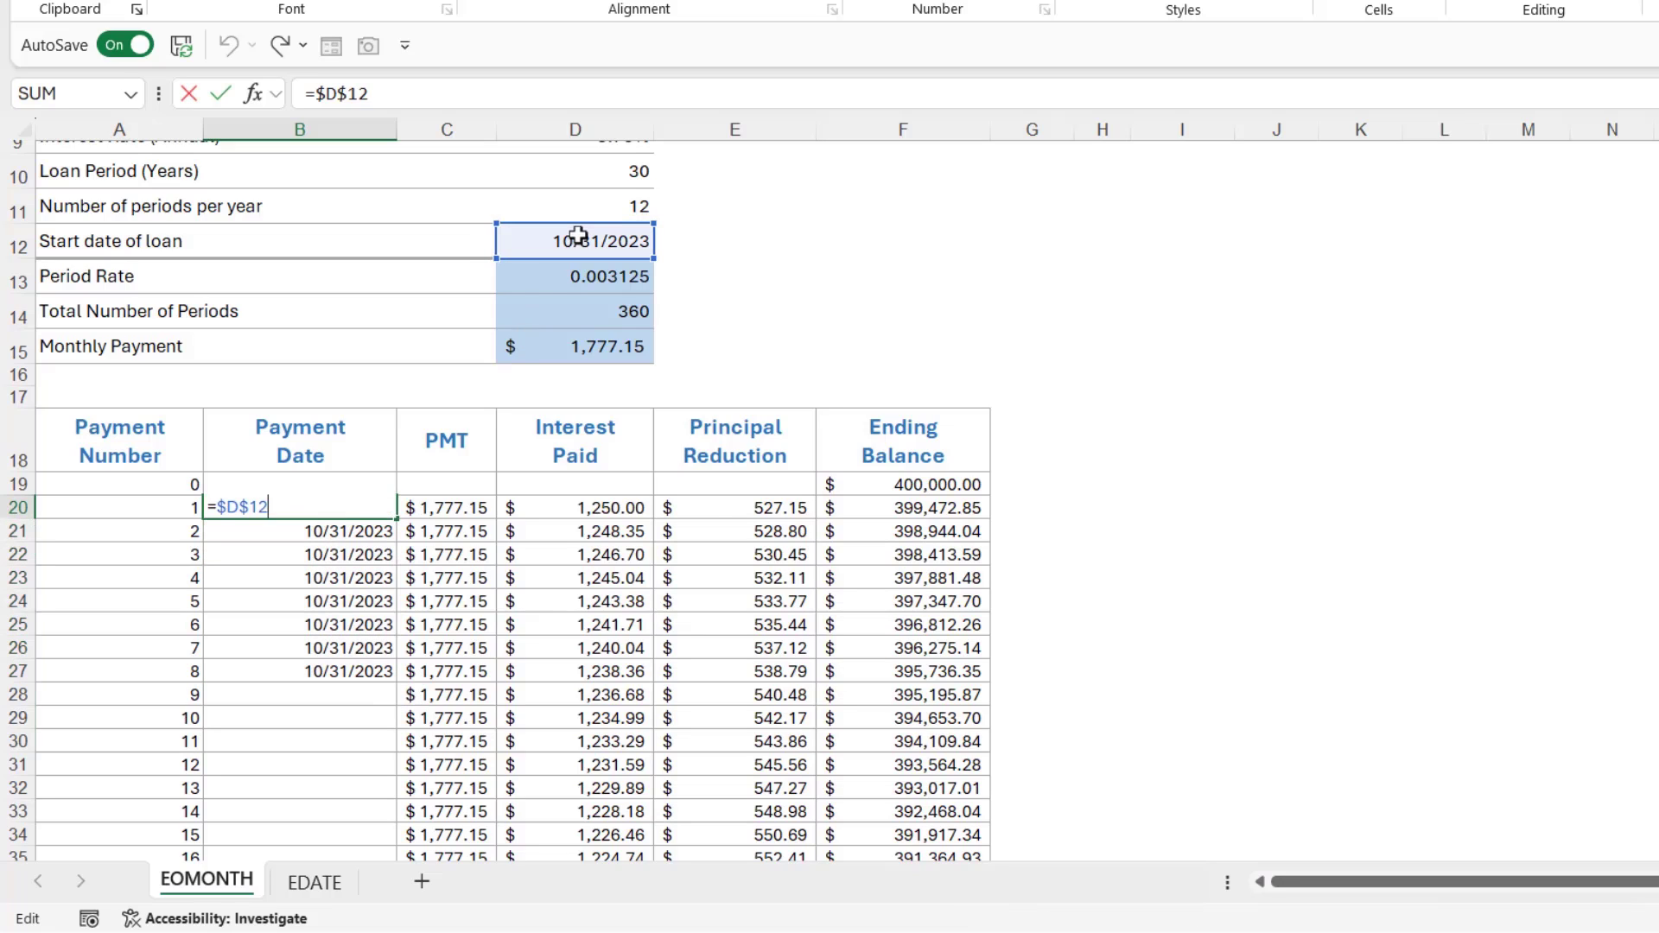
Enter =EOMONTH(B20,1) in B21 and fill it down the Payment Date column.
{"action": "key", "text": "Return"}
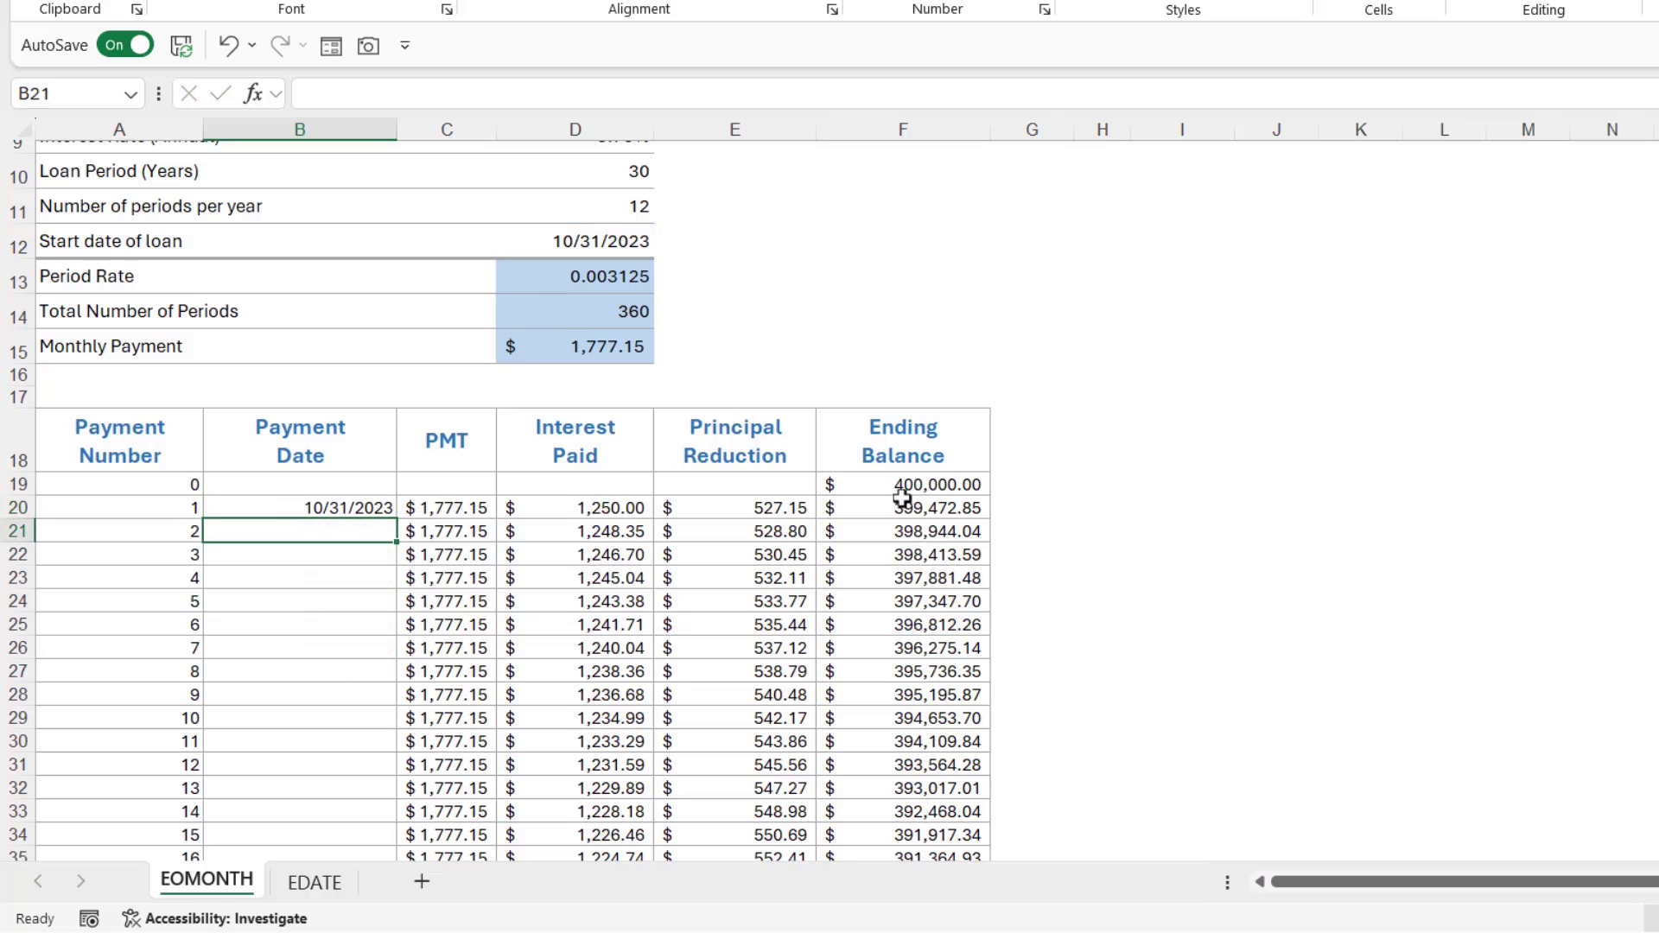
{"action": "type", "text": "=eo"}
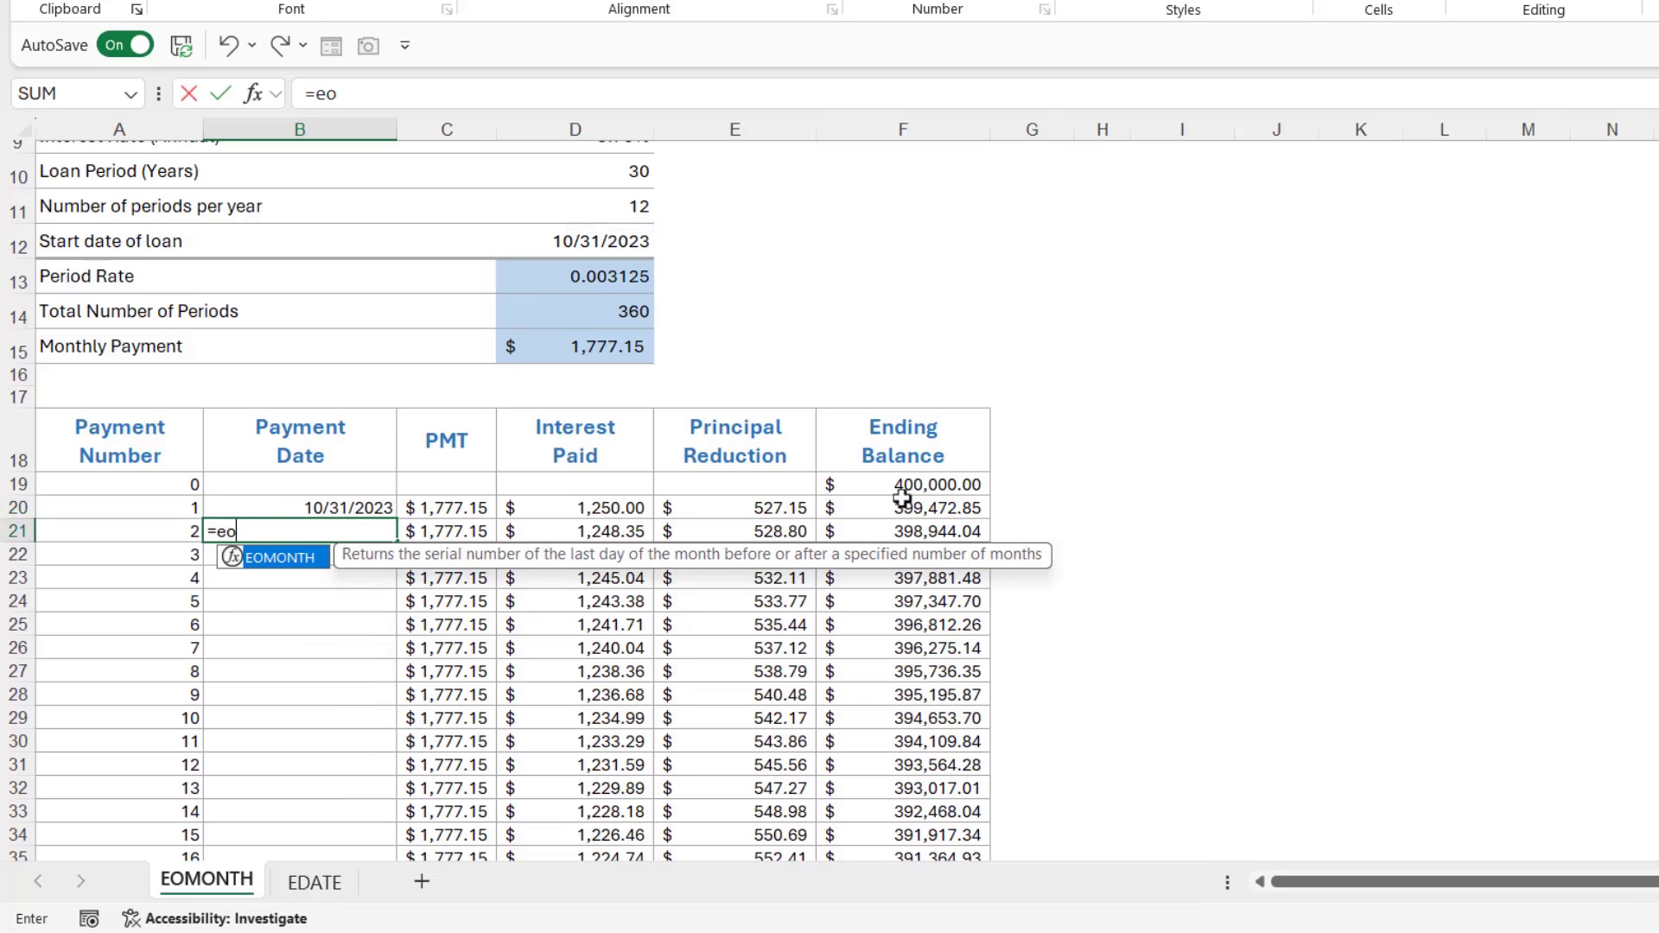
{"action": "key", "text": "Tab"}
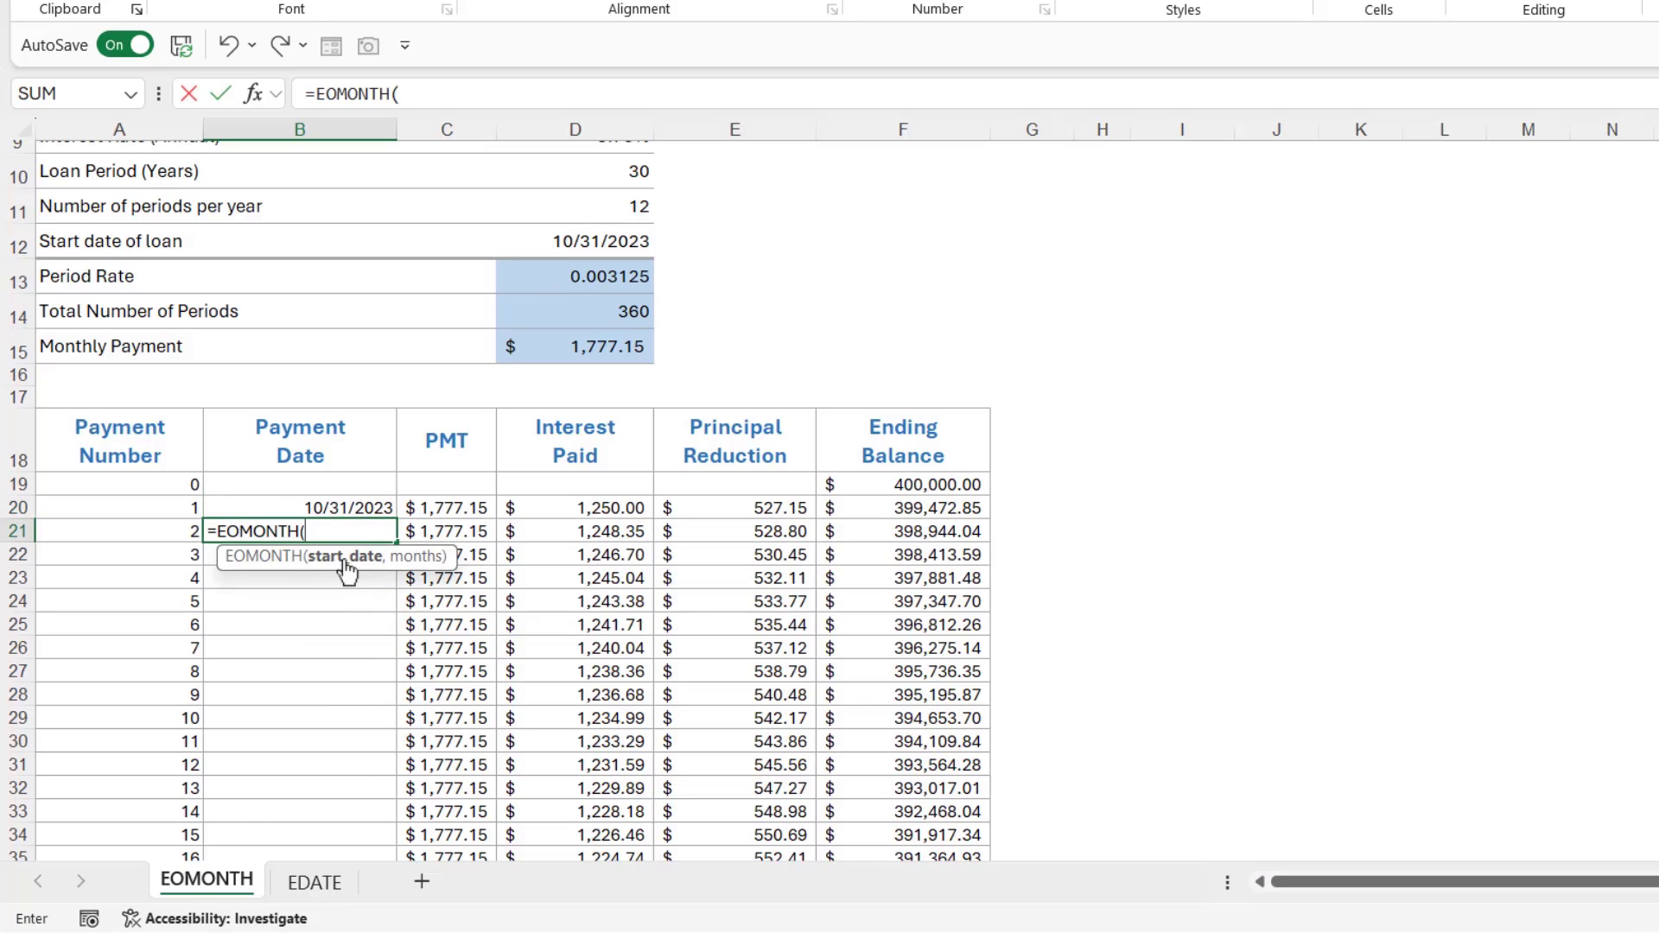
{"action": "left_click", "coordinate": [351, 508]}
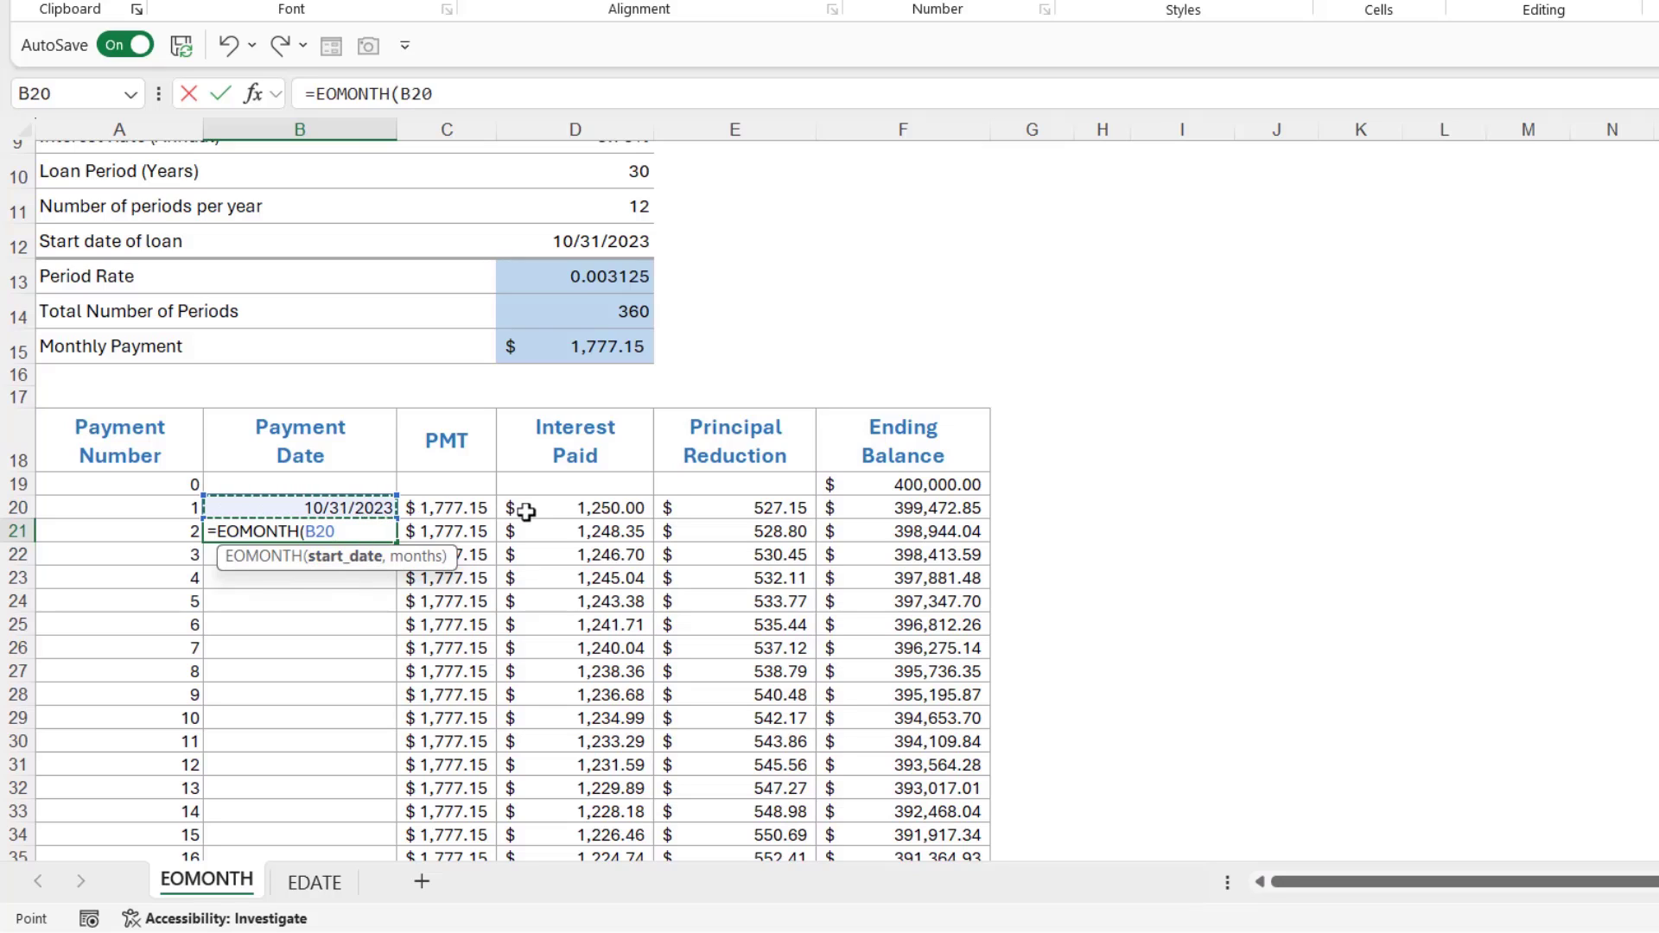
{"action": "type", "text": ","}
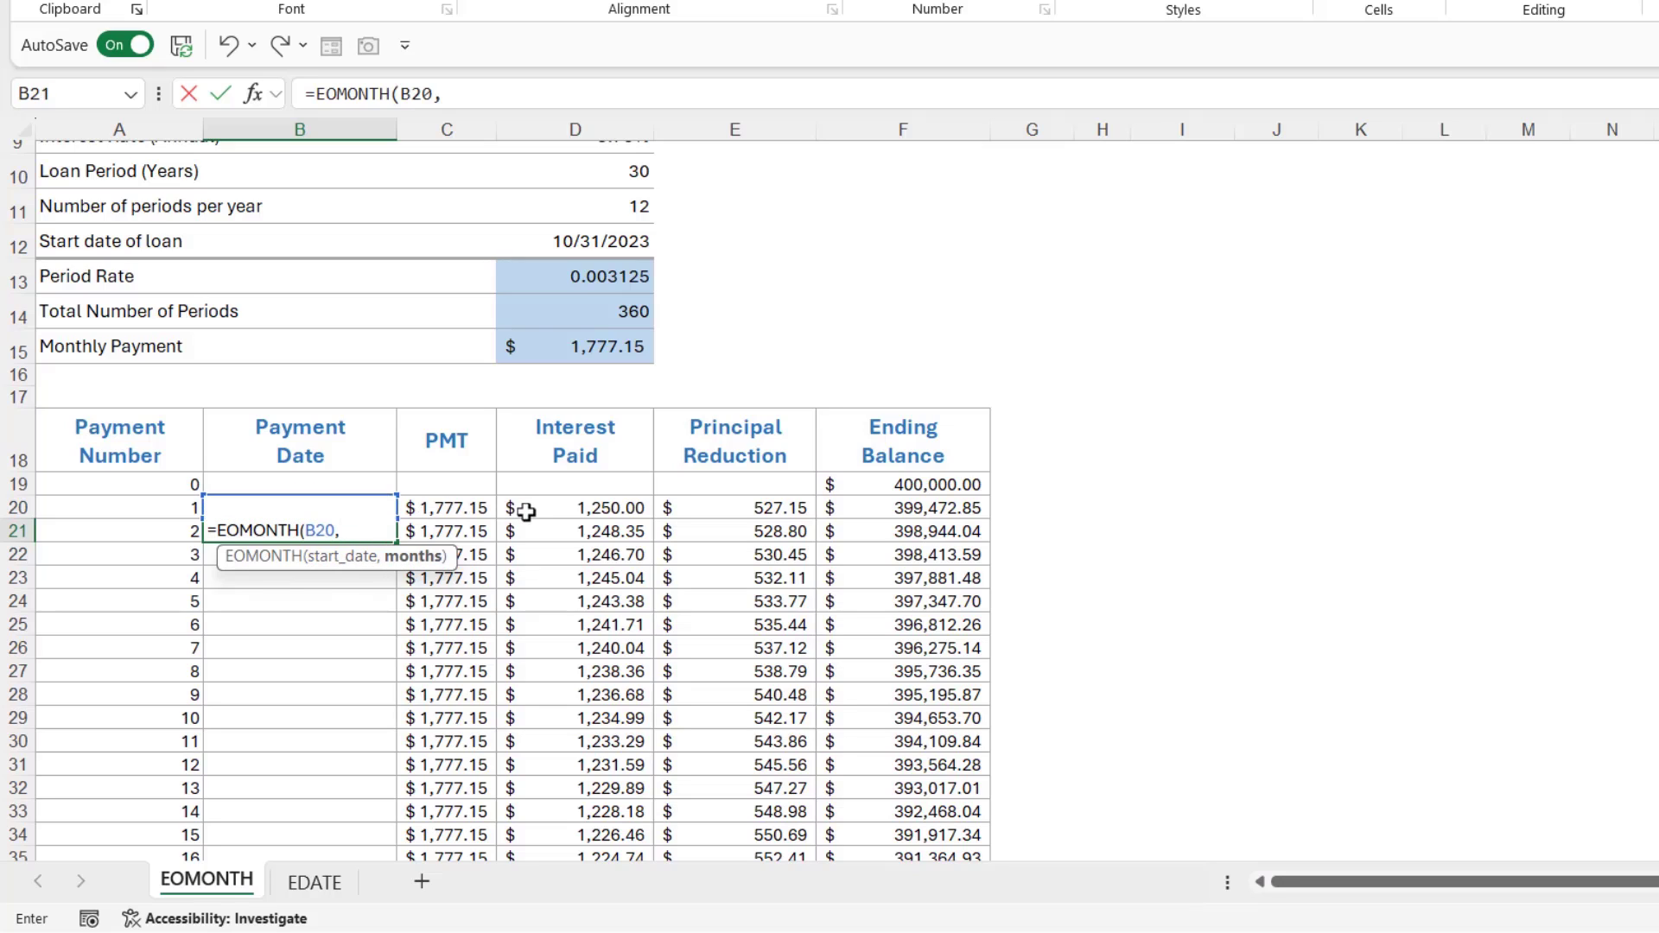
{"action": "type", "text": "1)"}
{"action": "key", "text": "Return"}
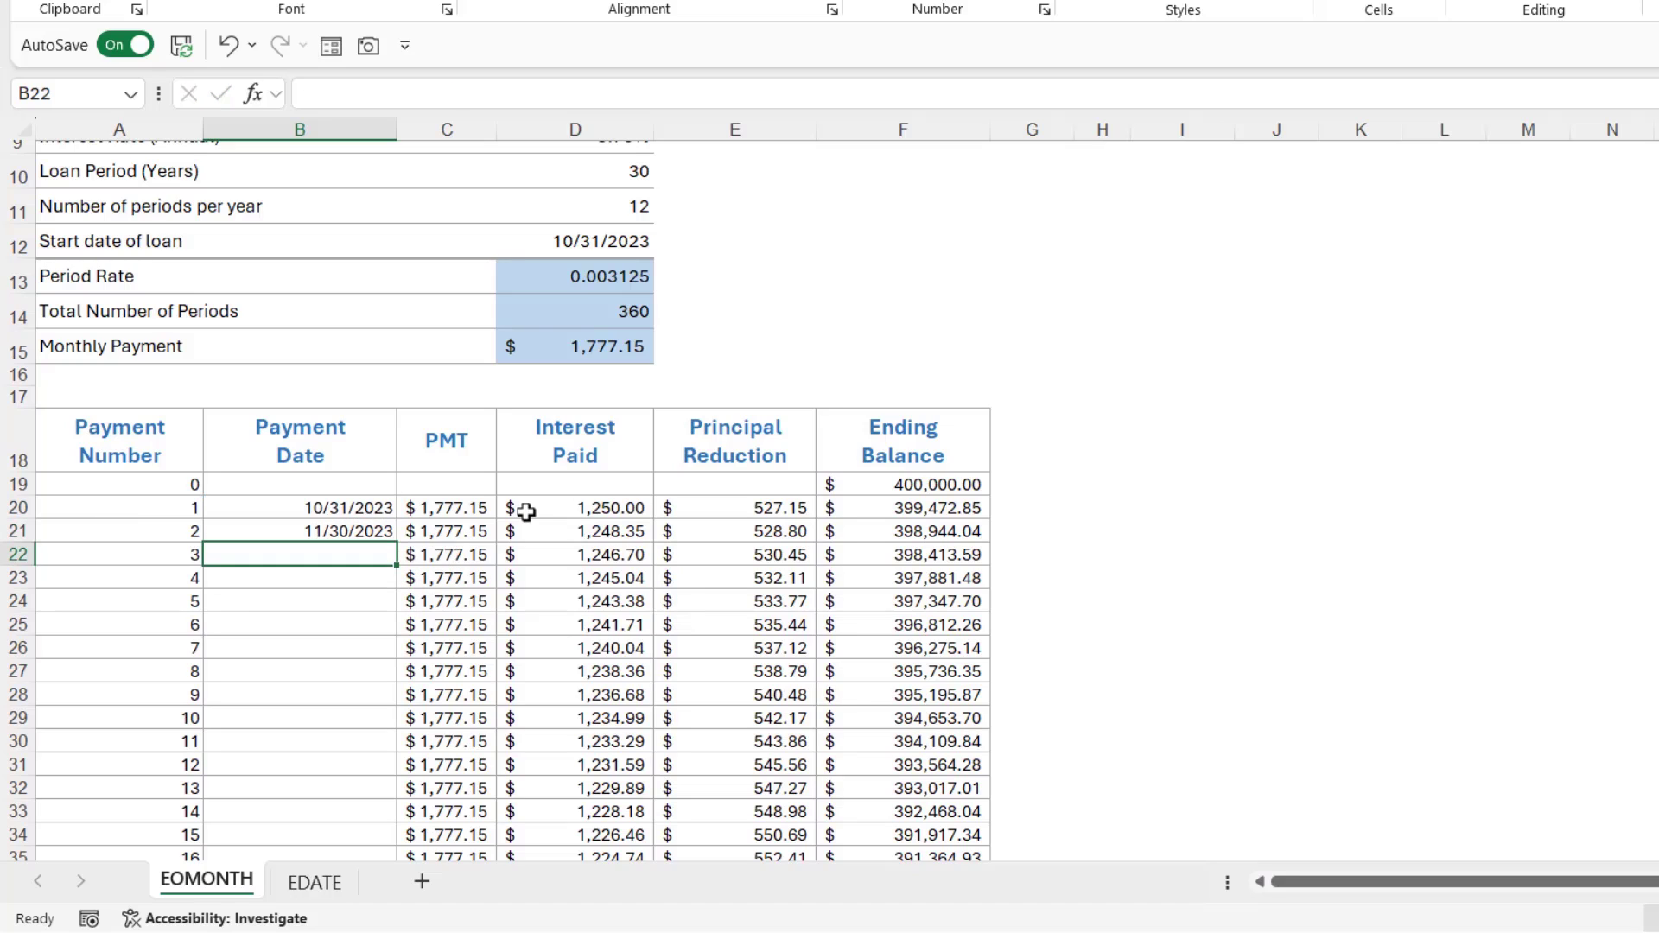
{"action": "left_click", "coordinate": [390, 534]}
{"action": "double_click", "coordinate": [399, 542]}
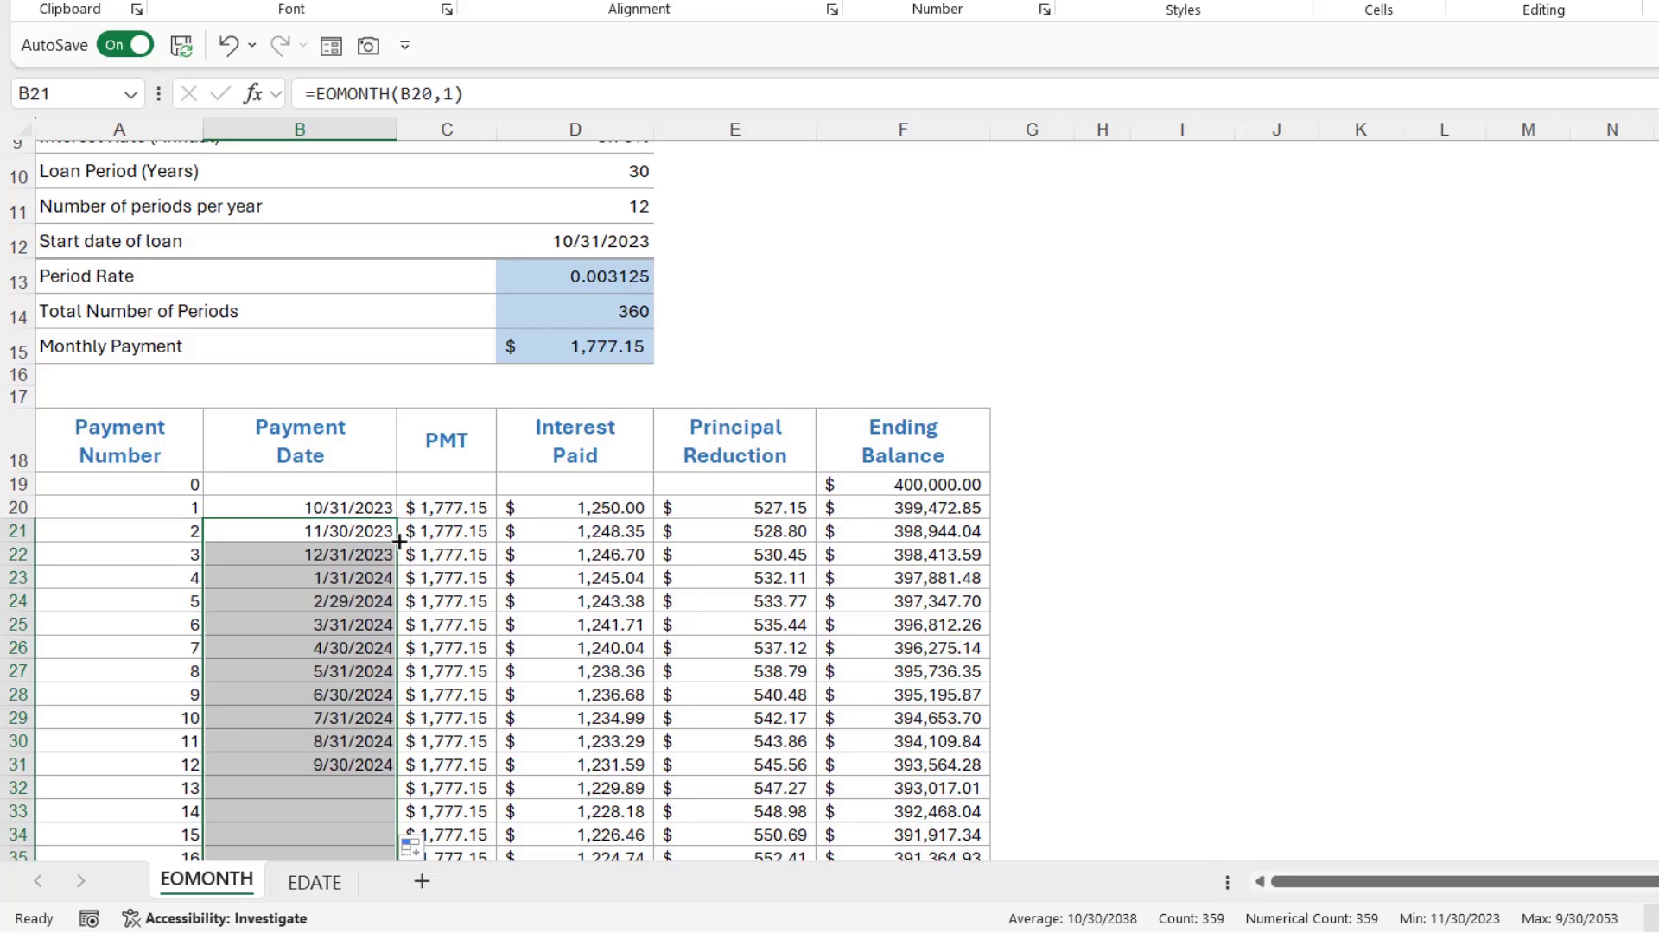
Inspect the copied EOMONTH formulas in B22 through B24.
{"action": "left_click", "coordinate": [356, 558]}
{"action": "scroll", "coordinate": [357, 558], "scroll_direction": "down", "scroll_amount": 2}
{"action": "left_click", "coordinate": [336, 380]}
{"action": "left_click", "coordinate": [333, 402]}
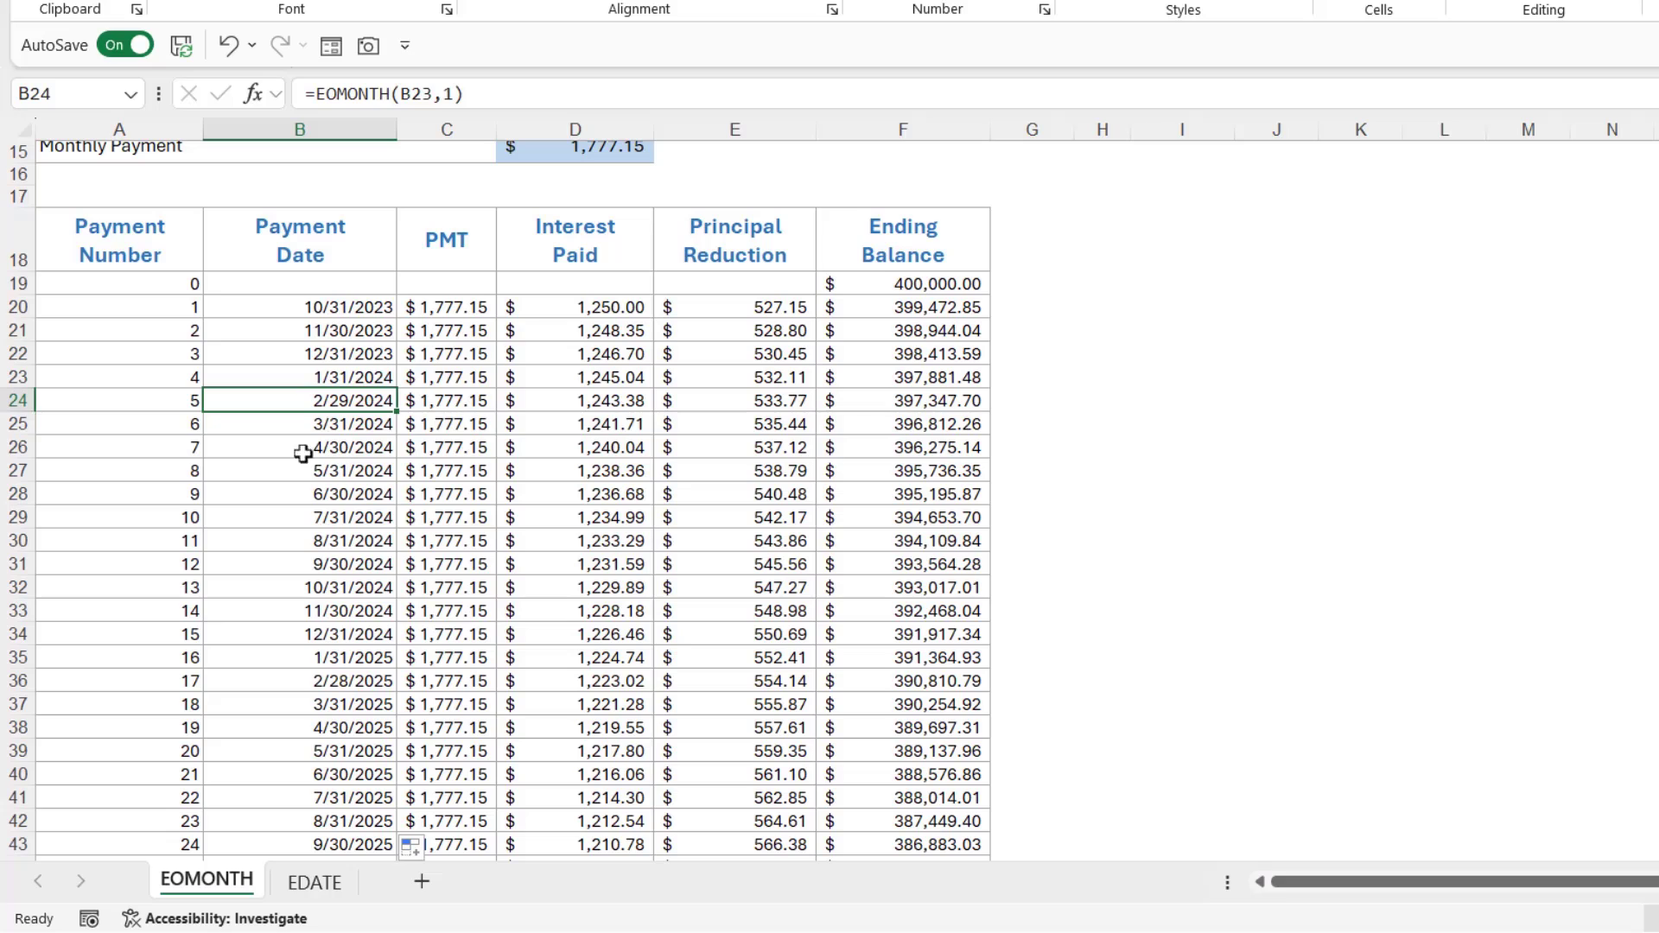
{"action": "left_click", "coordinate": [27, 402]}
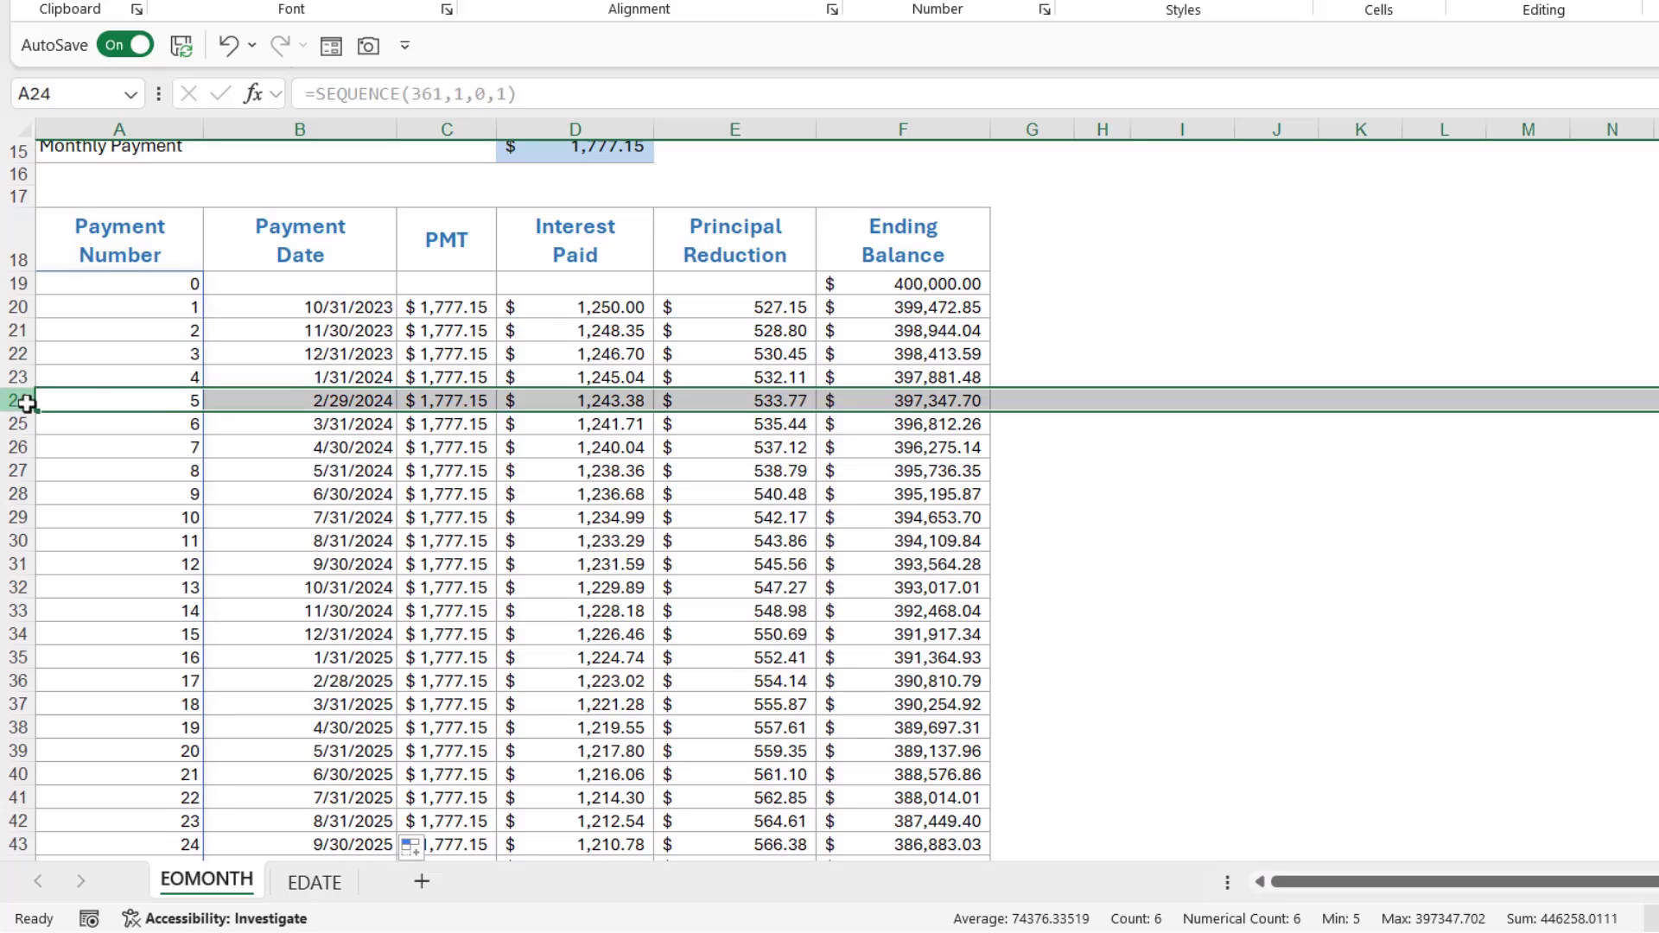
{"action": "left_click", "coordinate": [347, 377]}
{"action": "scroll", "coordinate": [346, 418], "scroll_direction": "up", "scroll_amount": 1}
{"action": "scroll", "coordinate": [346, 419], "scroll_direction": "up", "scroll_amount": 2}
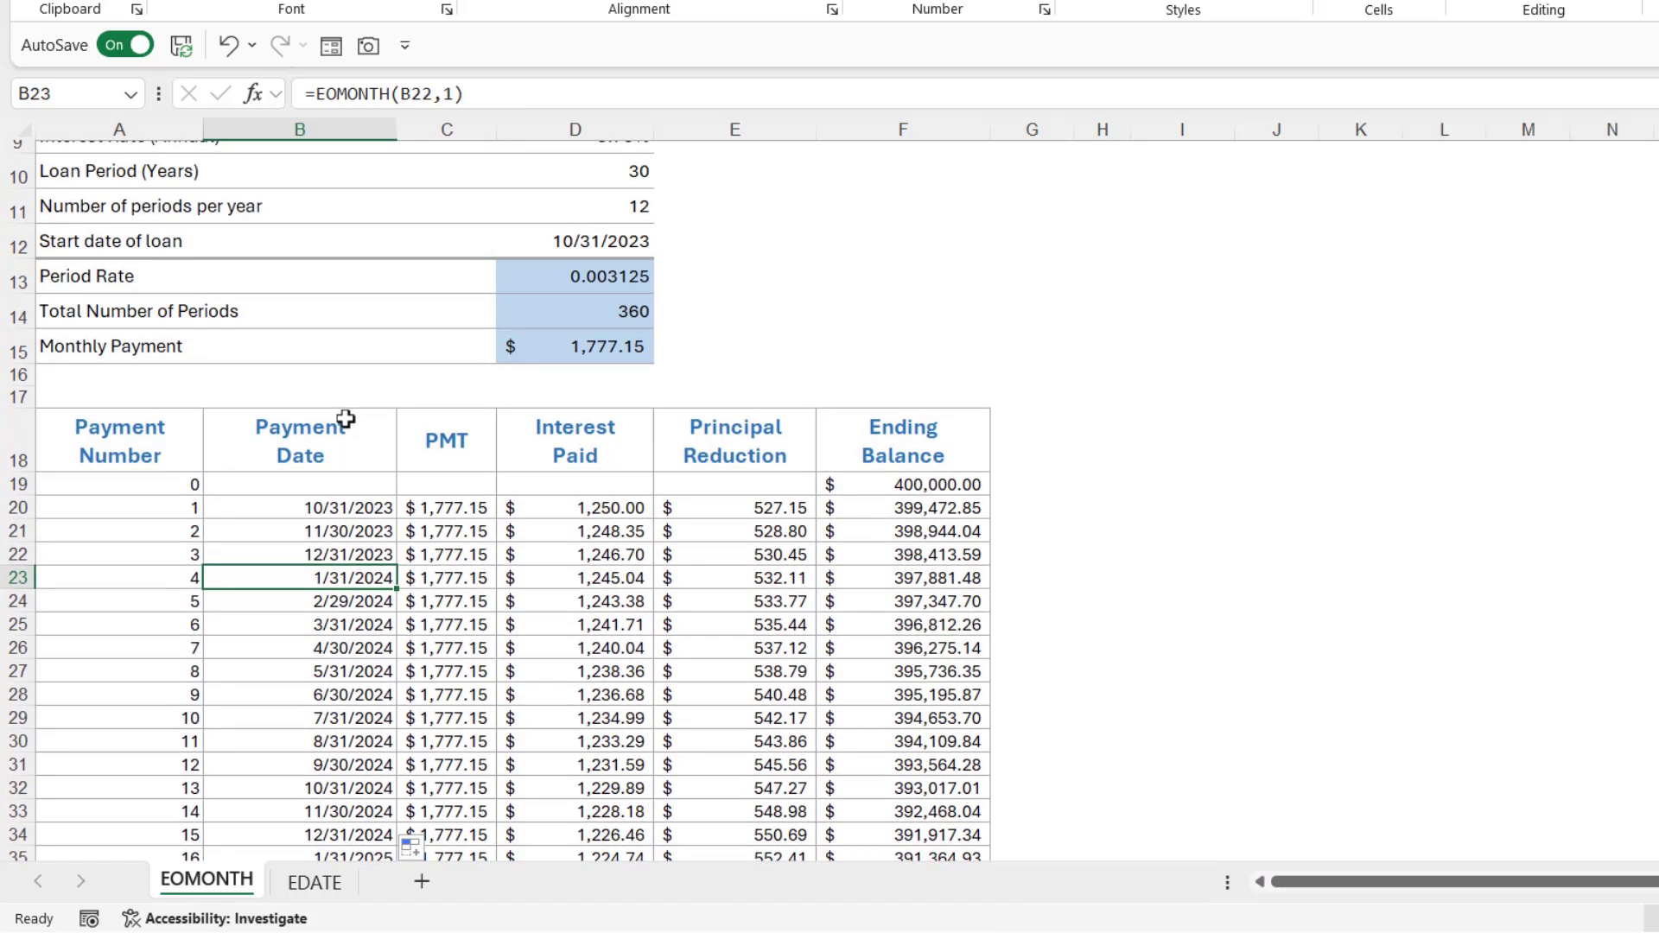
Switch to the EDATE sheet and look over the start dates and empty result cells in row 5.
{"action": "scroll", "coordinate": [345, 418], "scroll_direction": "down", "scroll_amount": 1}
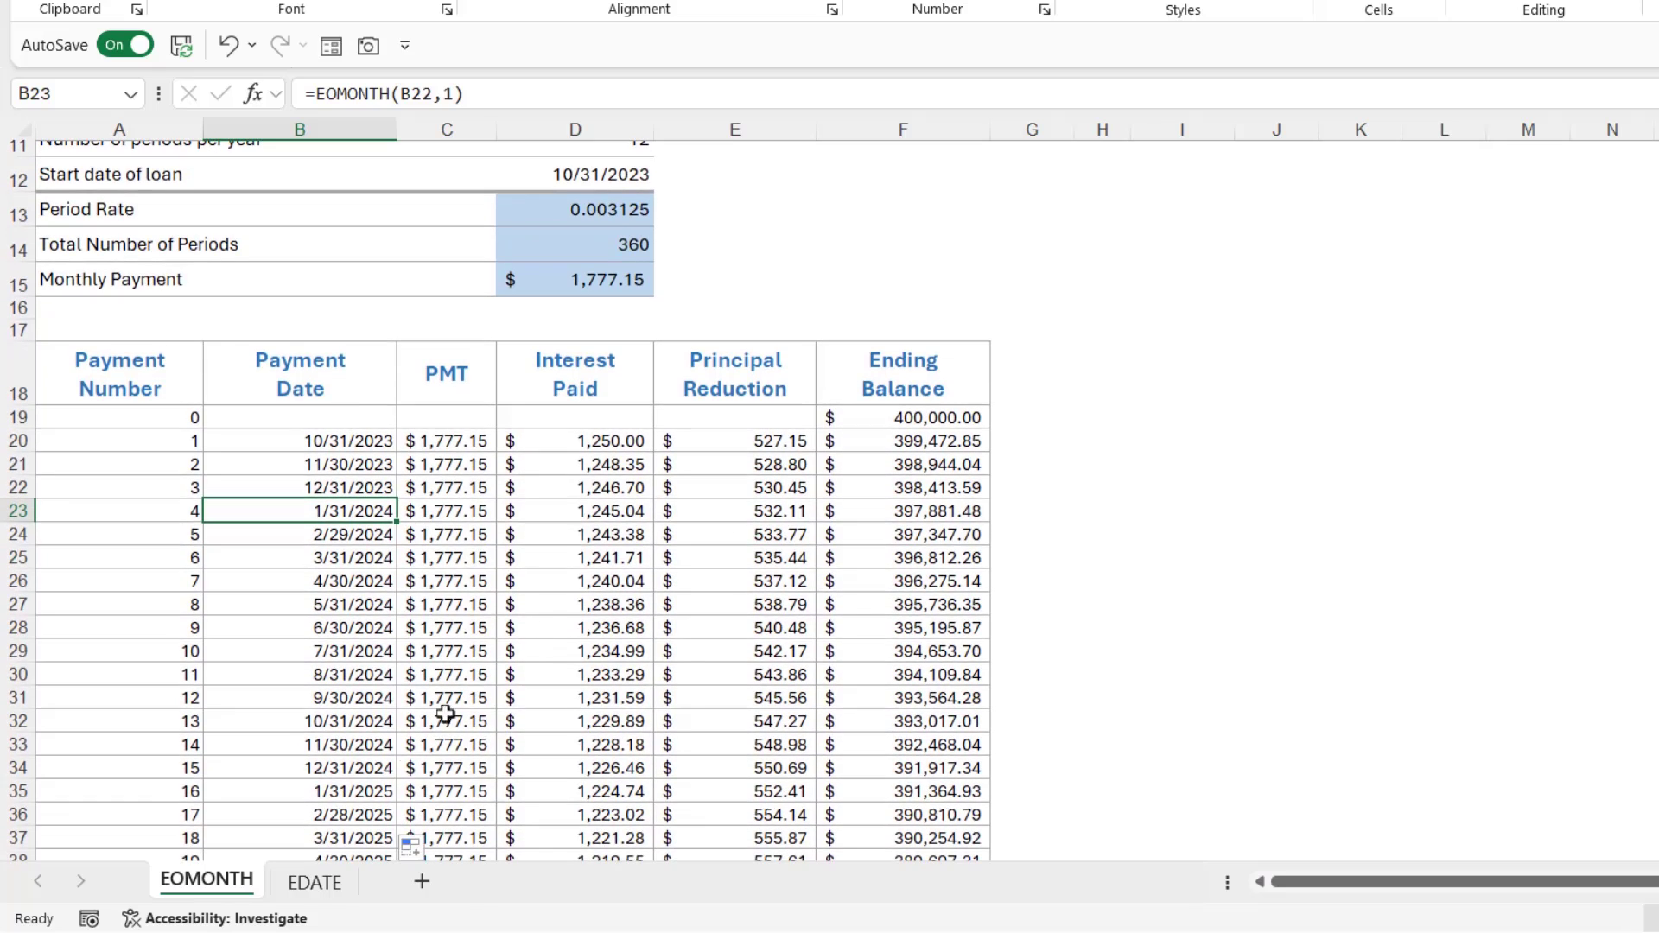
{"action": "left_click", "coordinate": [321, 886]}
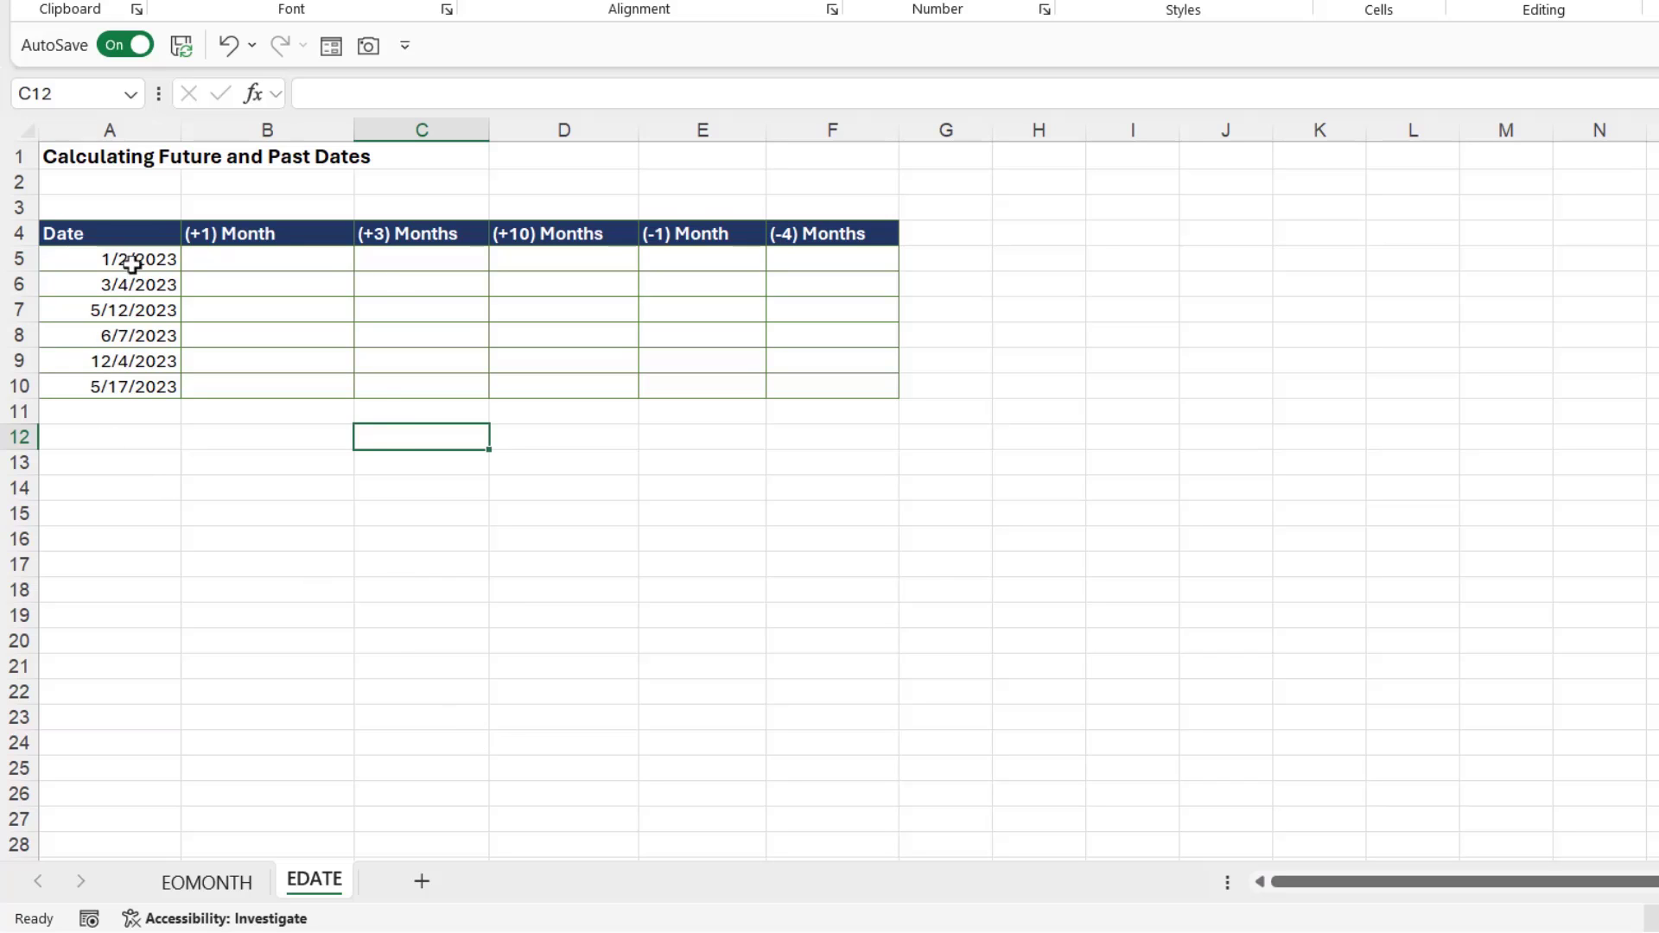
{"action": "left_click_drag", "start_coordinate": [132, 261], "coordinate": [121, 386]}
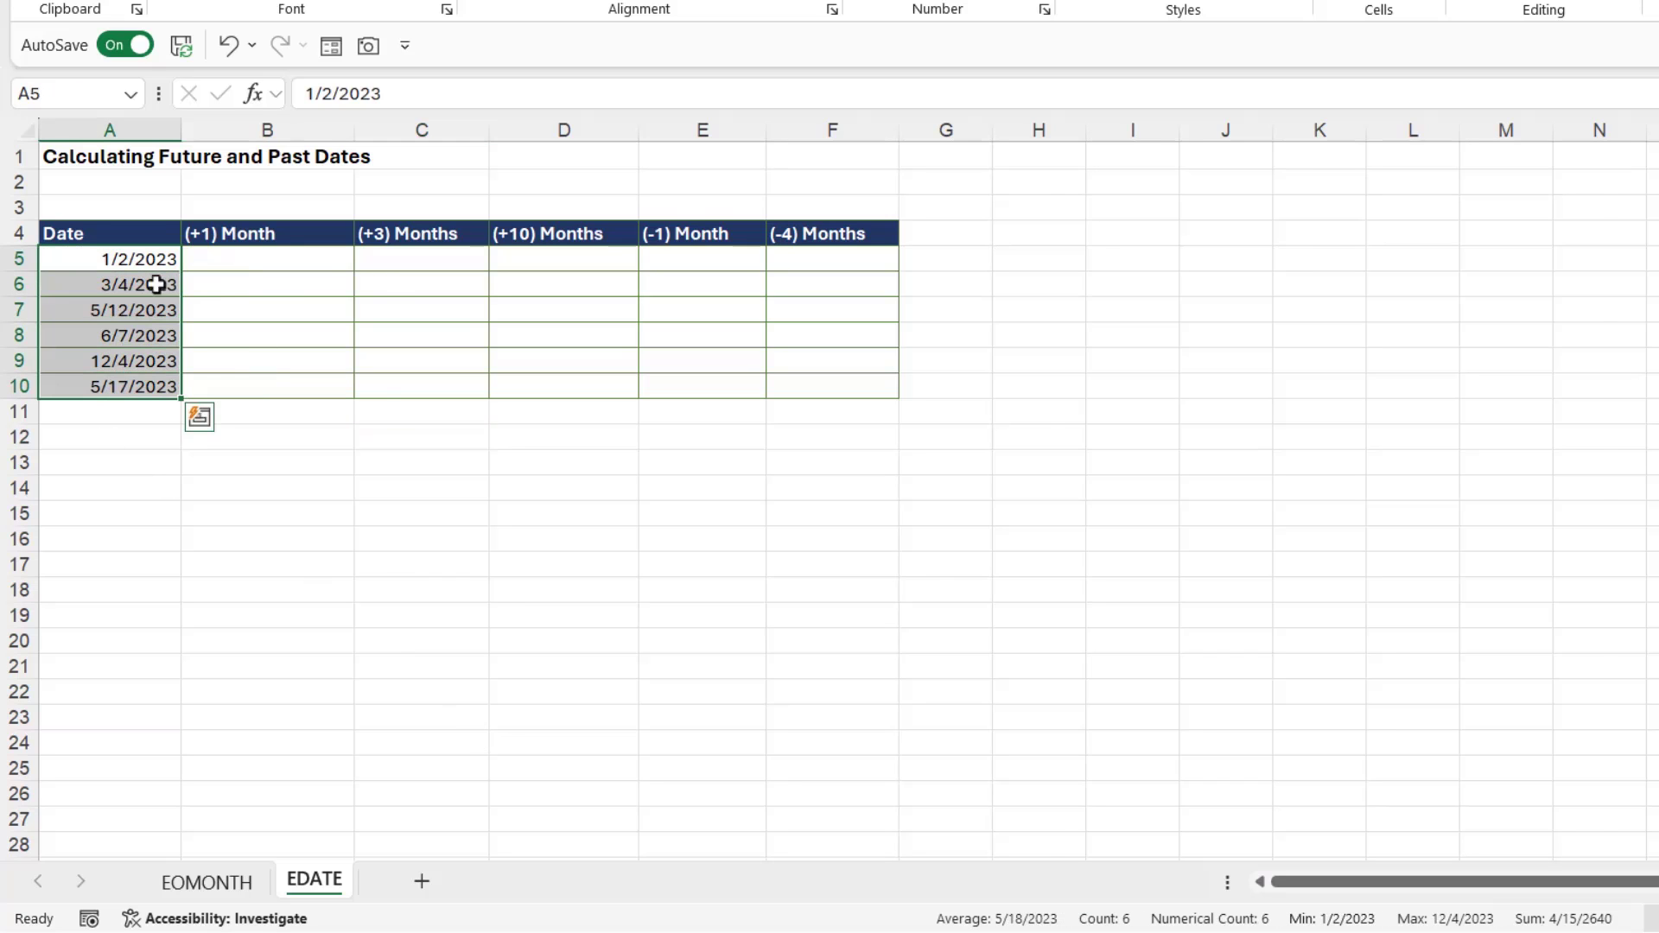
{"action": "left_click", "coordinate": [129, 261]}
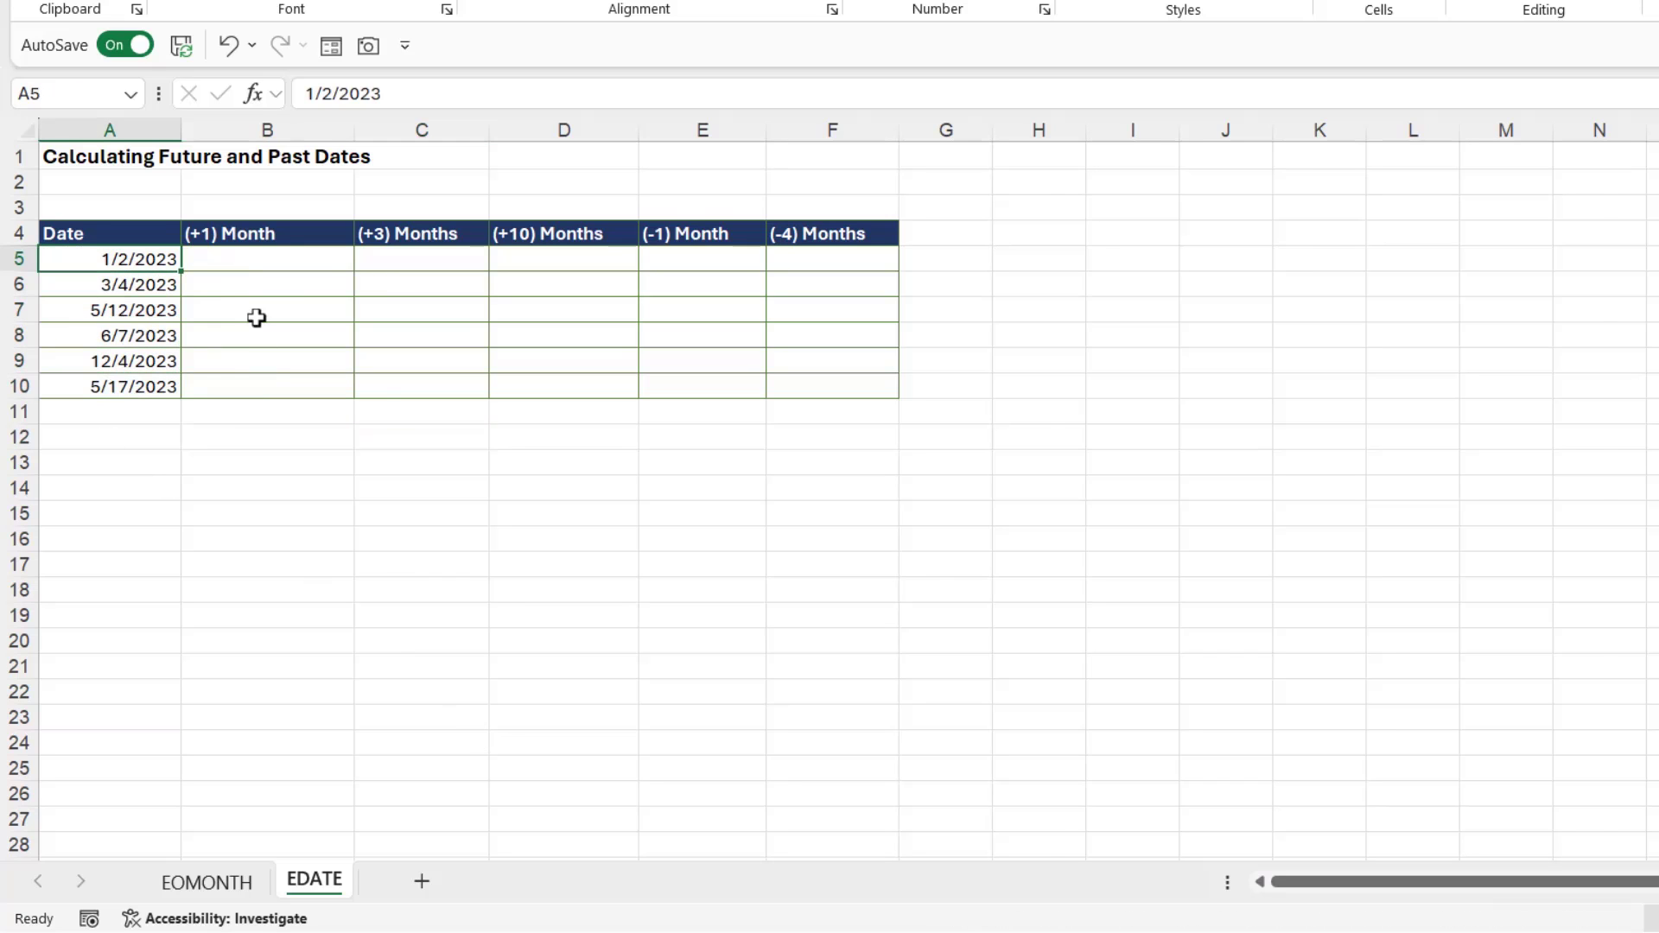
{"action": "left_click", "coordinate": [276, 259]}
{"action": "left_click", "coordinate": [436, 260]}
{"action": "left_click", "coordinate": [550, 260]}
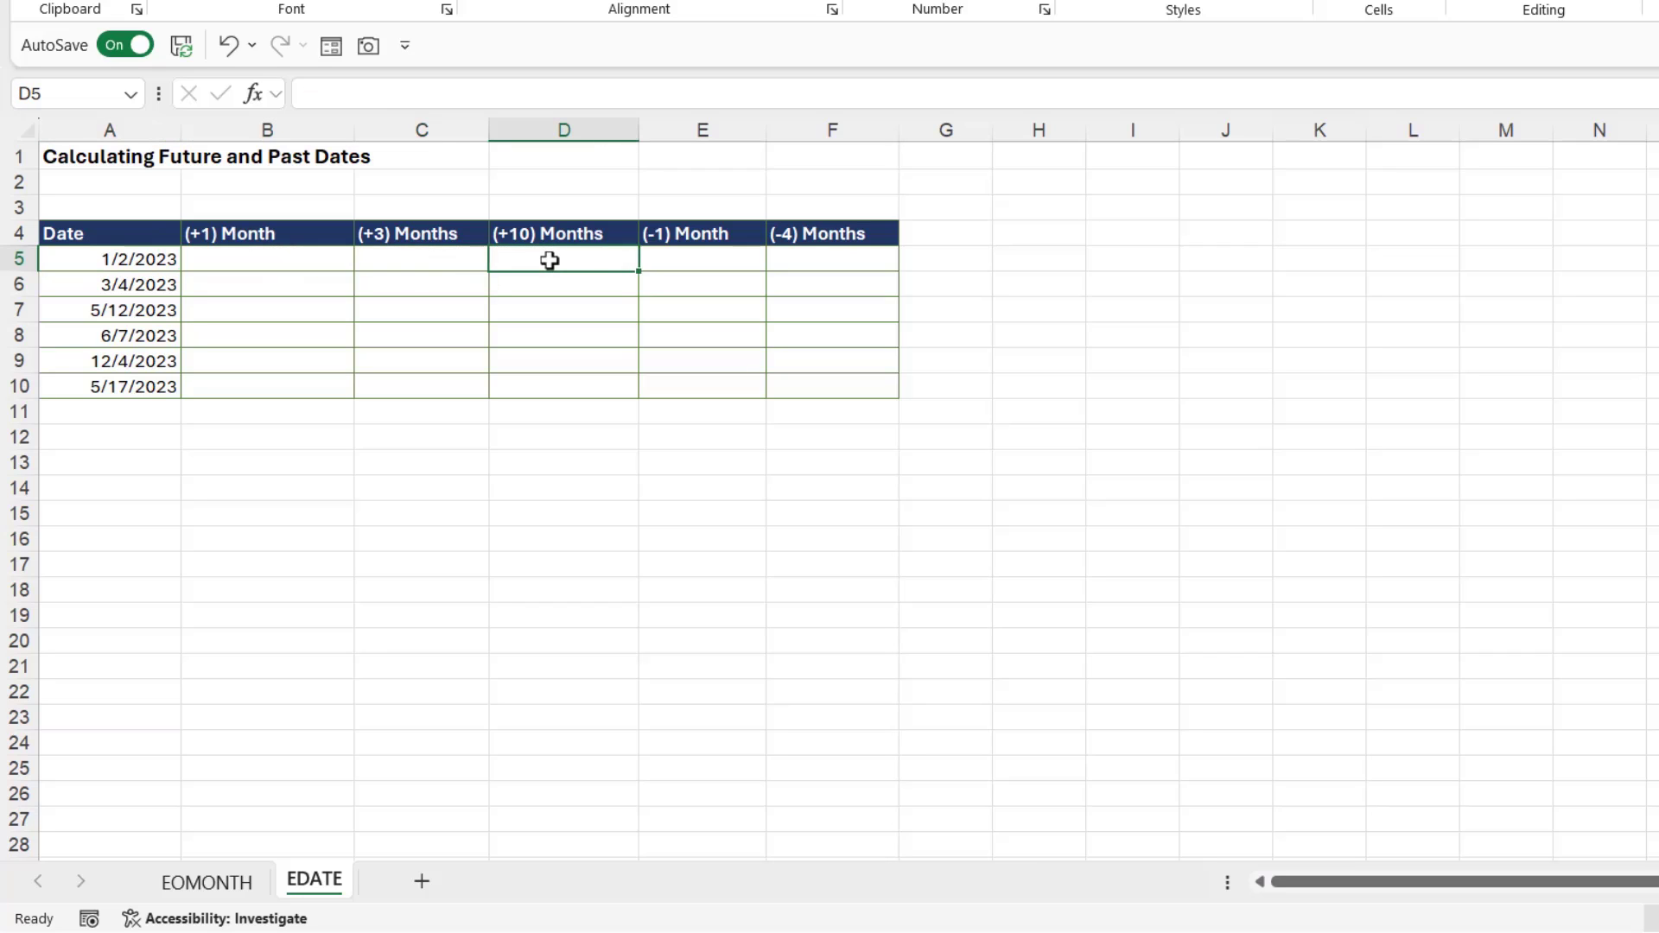
{"action": "left_click", "coordinate": [686, 261]}
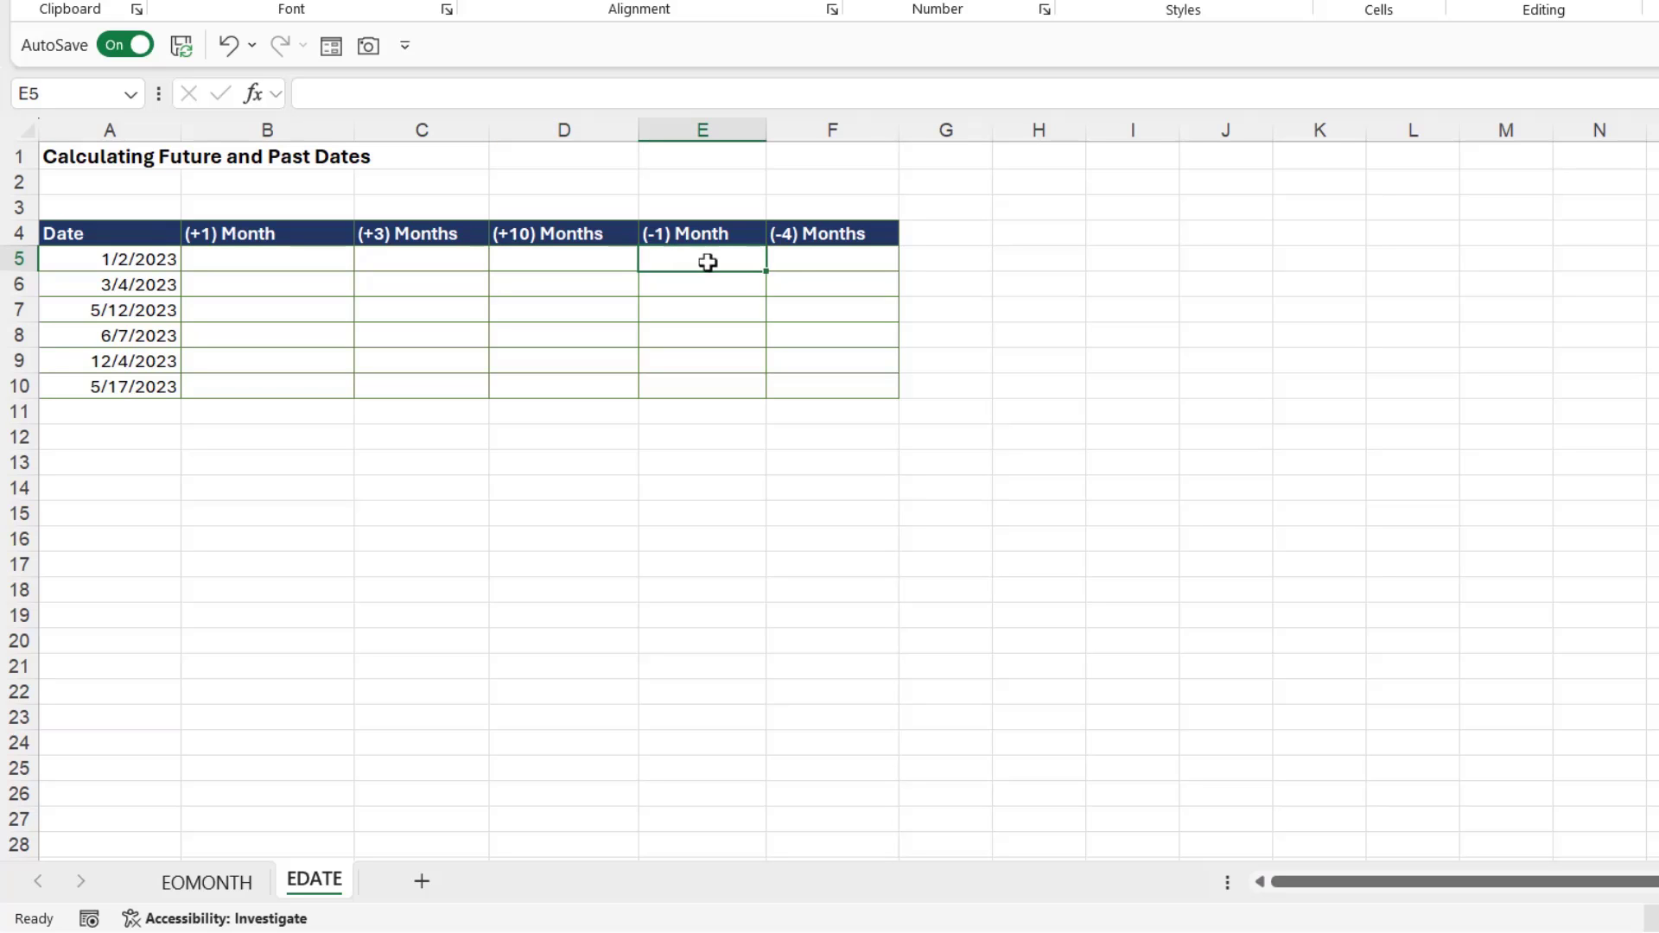
{"action": "left_click", "coordinate": [808, 262]}
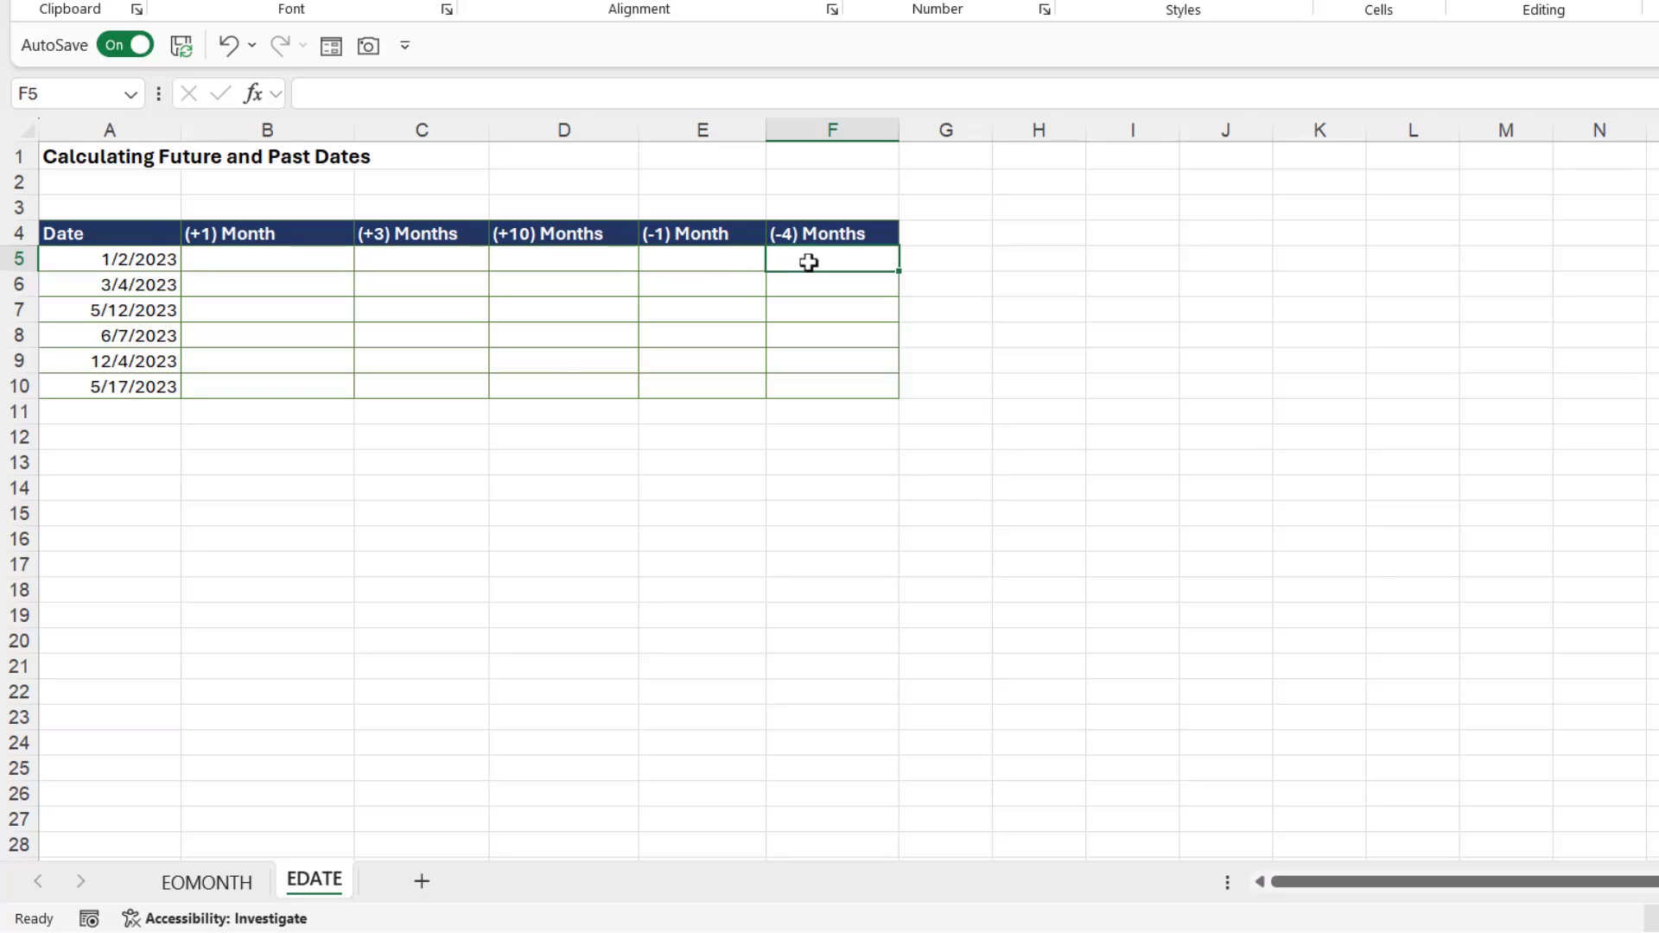
{"action": "left_click", "coordinate": [291, 262]}
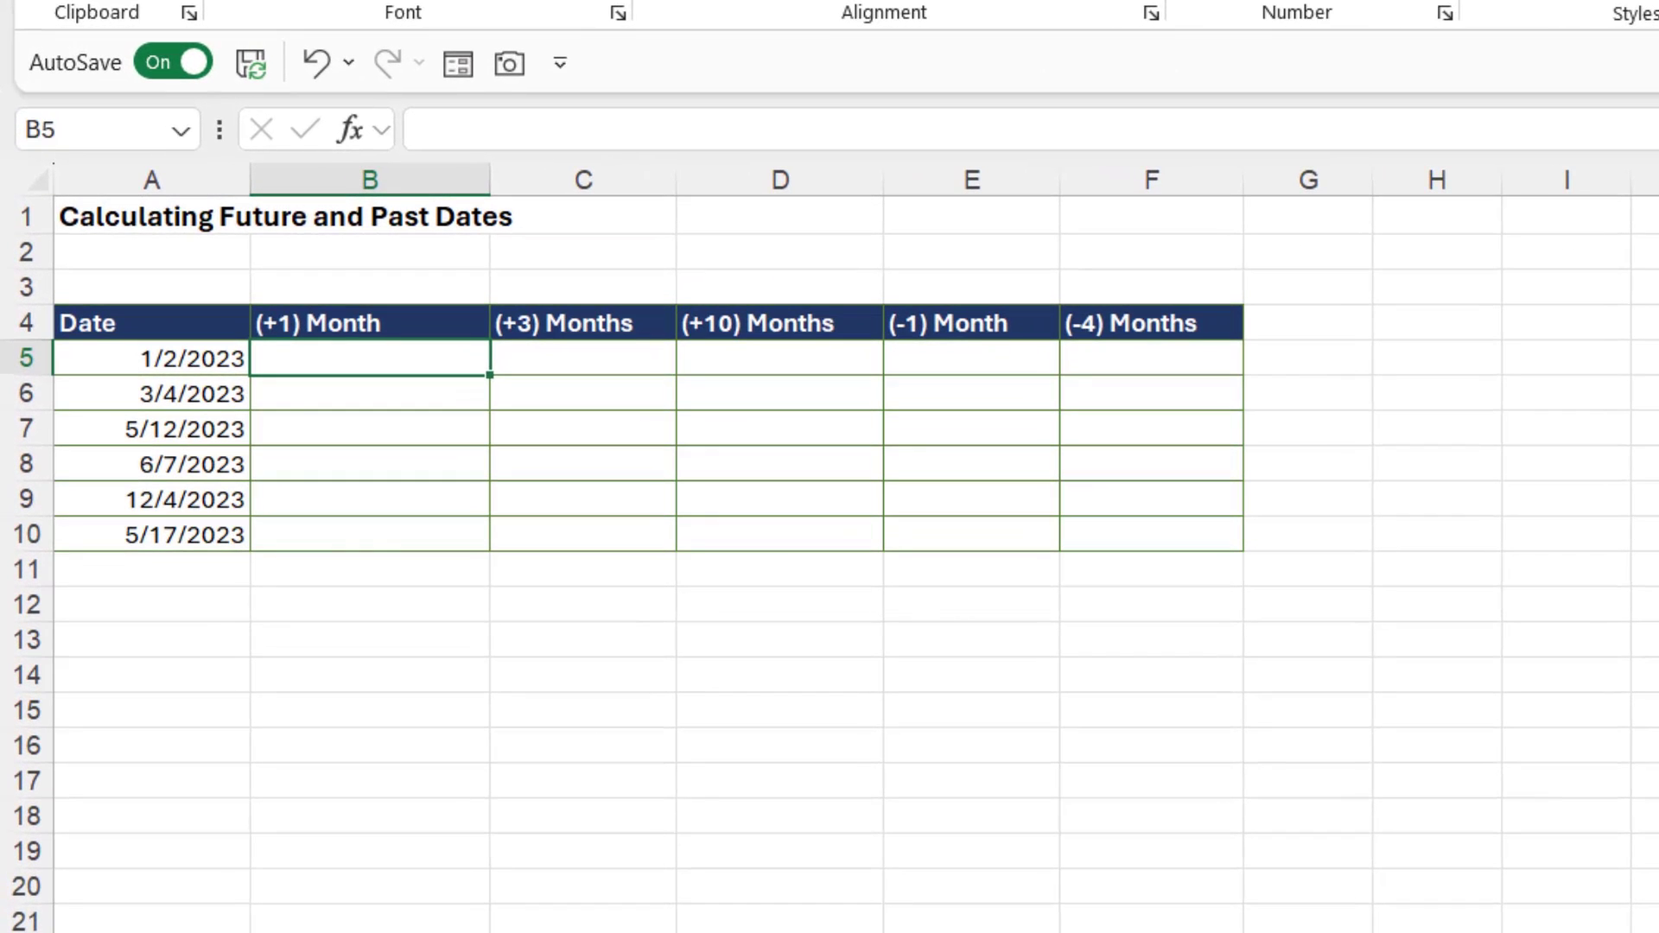
Enter =EDATE(A5,1) in B5 to get 2/2/2023.
{"action": "type", "text": "=eda"}
{"action": "key", "text": "Tab"}
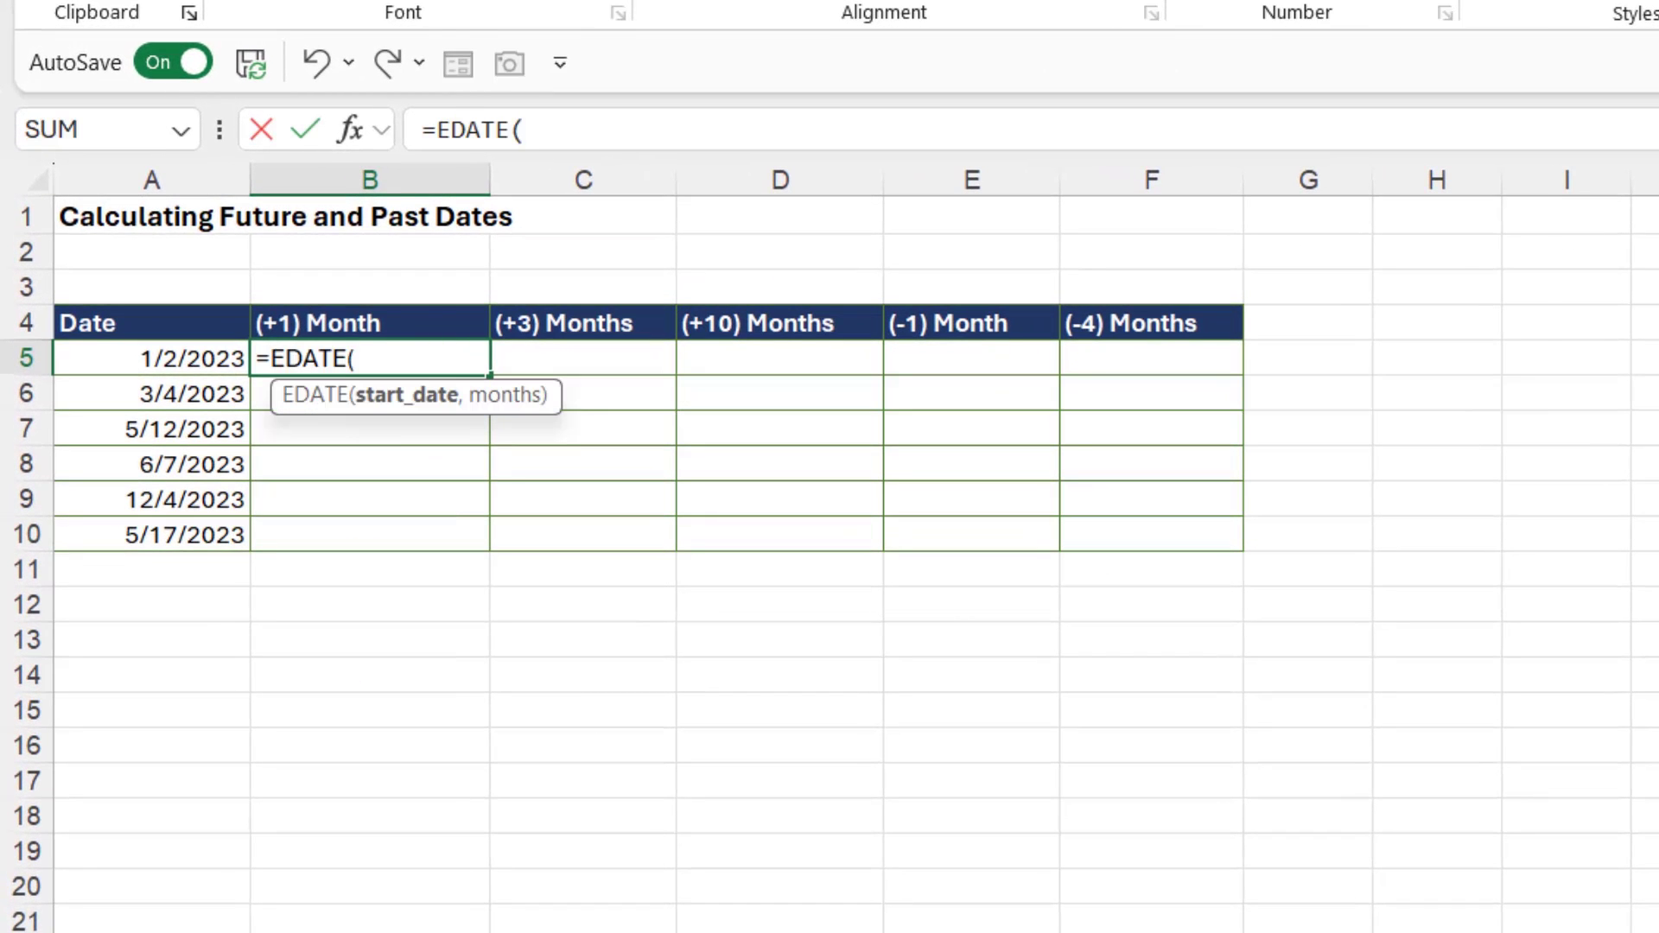
{"action": "left_click", "coordinate": [207, 364]}
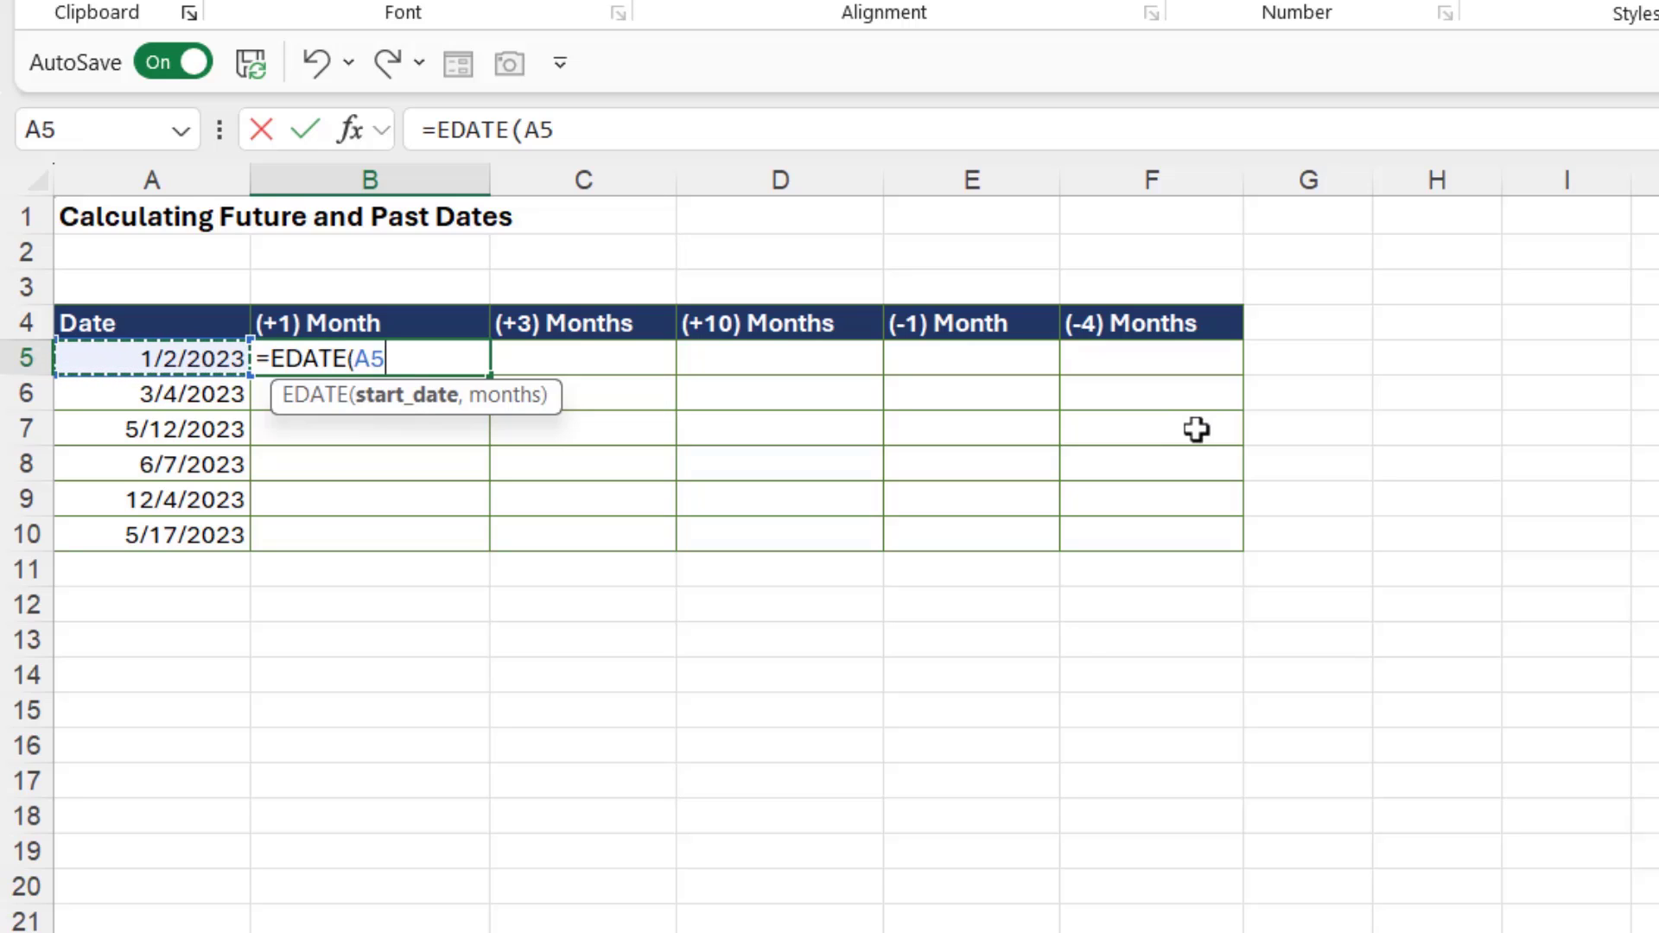
{"action": "type", "text": ","}
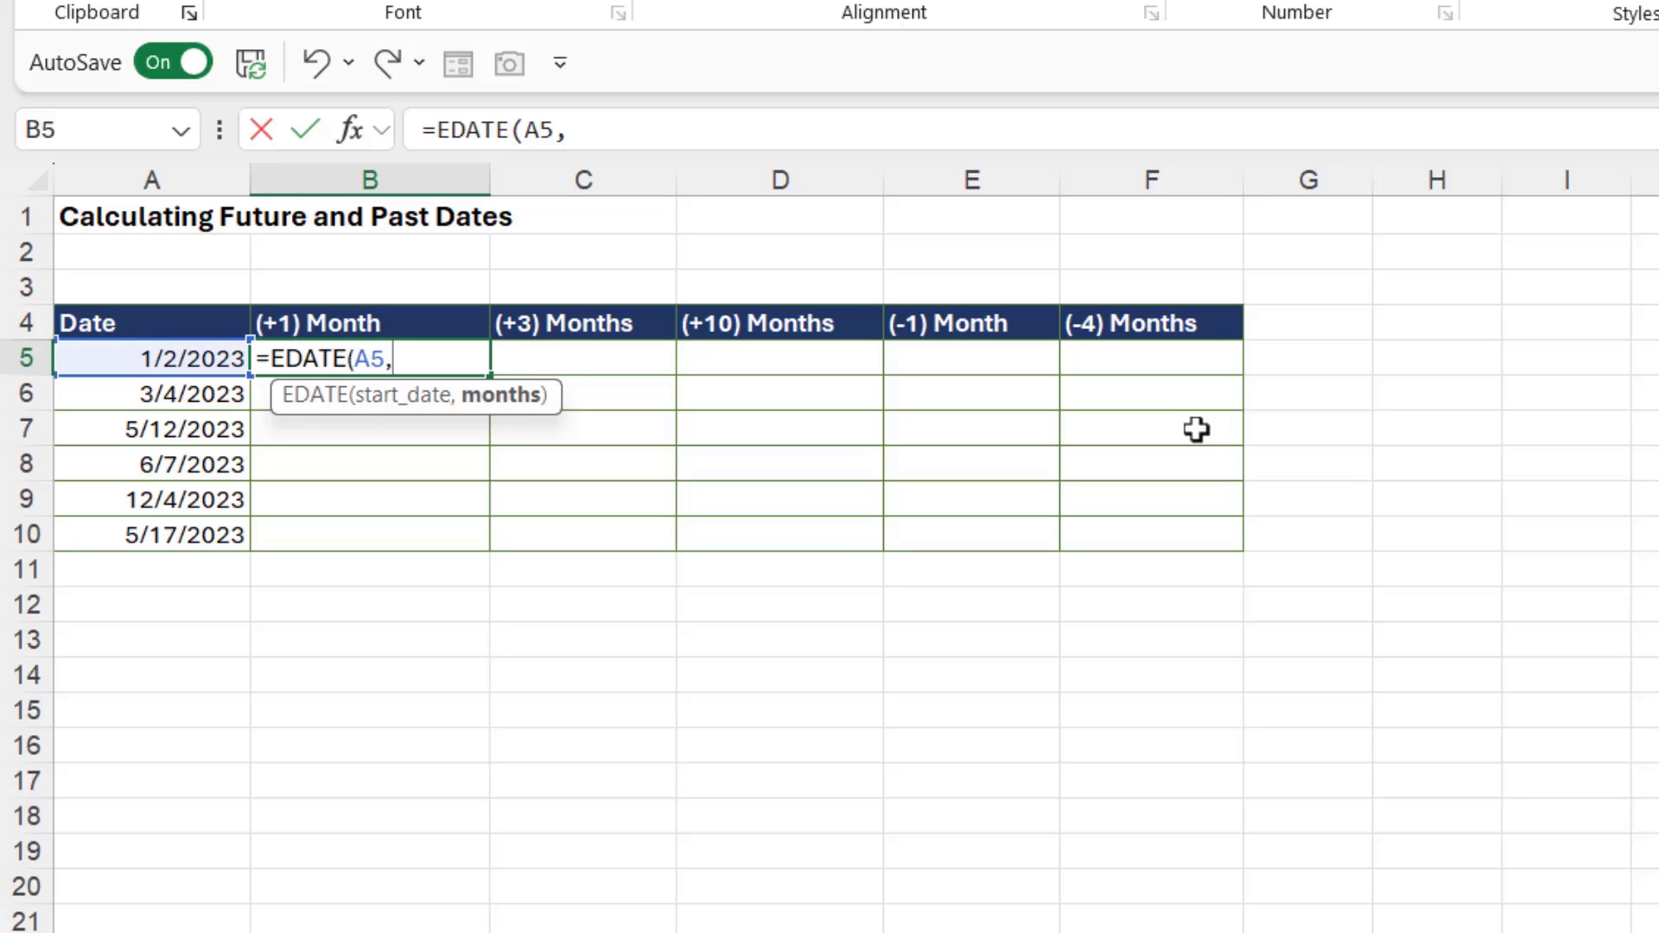
{"action": "type", "text": "1)"}
{"action": "key", "text": "Return"}
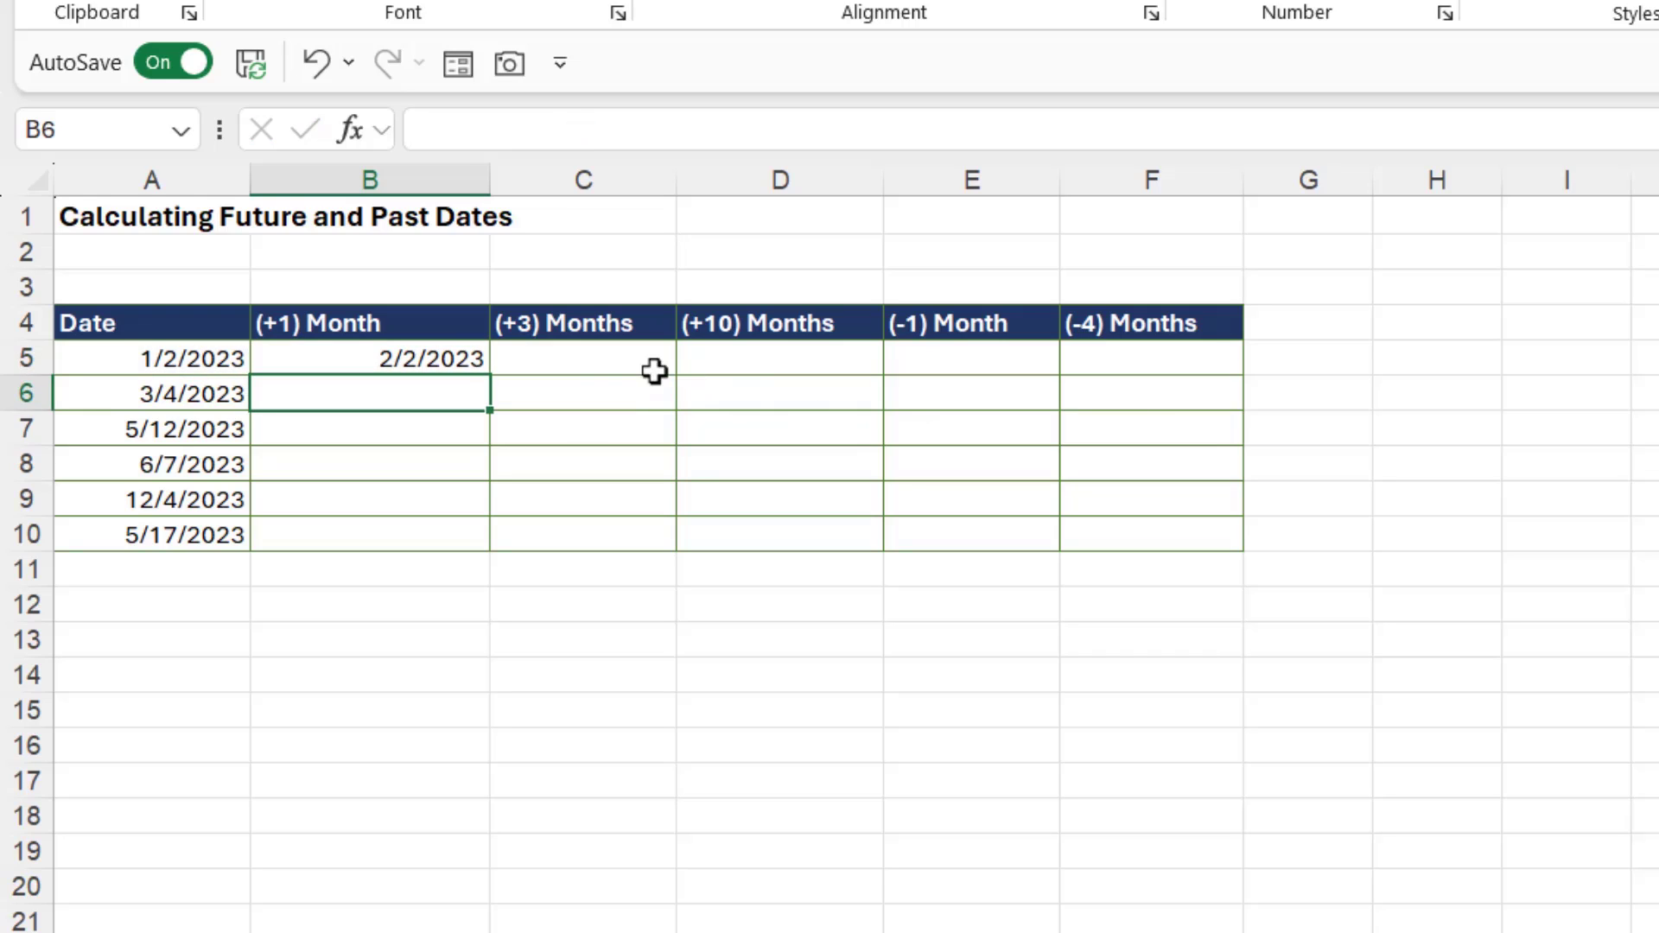
Enter =EDATE(A5,3) in C5, giving 4/2/2023.
{"action": "left_click", "coordinate": [611, 360]}
{"action": "type", "text": "=edate"}
{"action": "key", "text": "Tab"}
{"action": "left_click", "coordinate": [210, 361]}
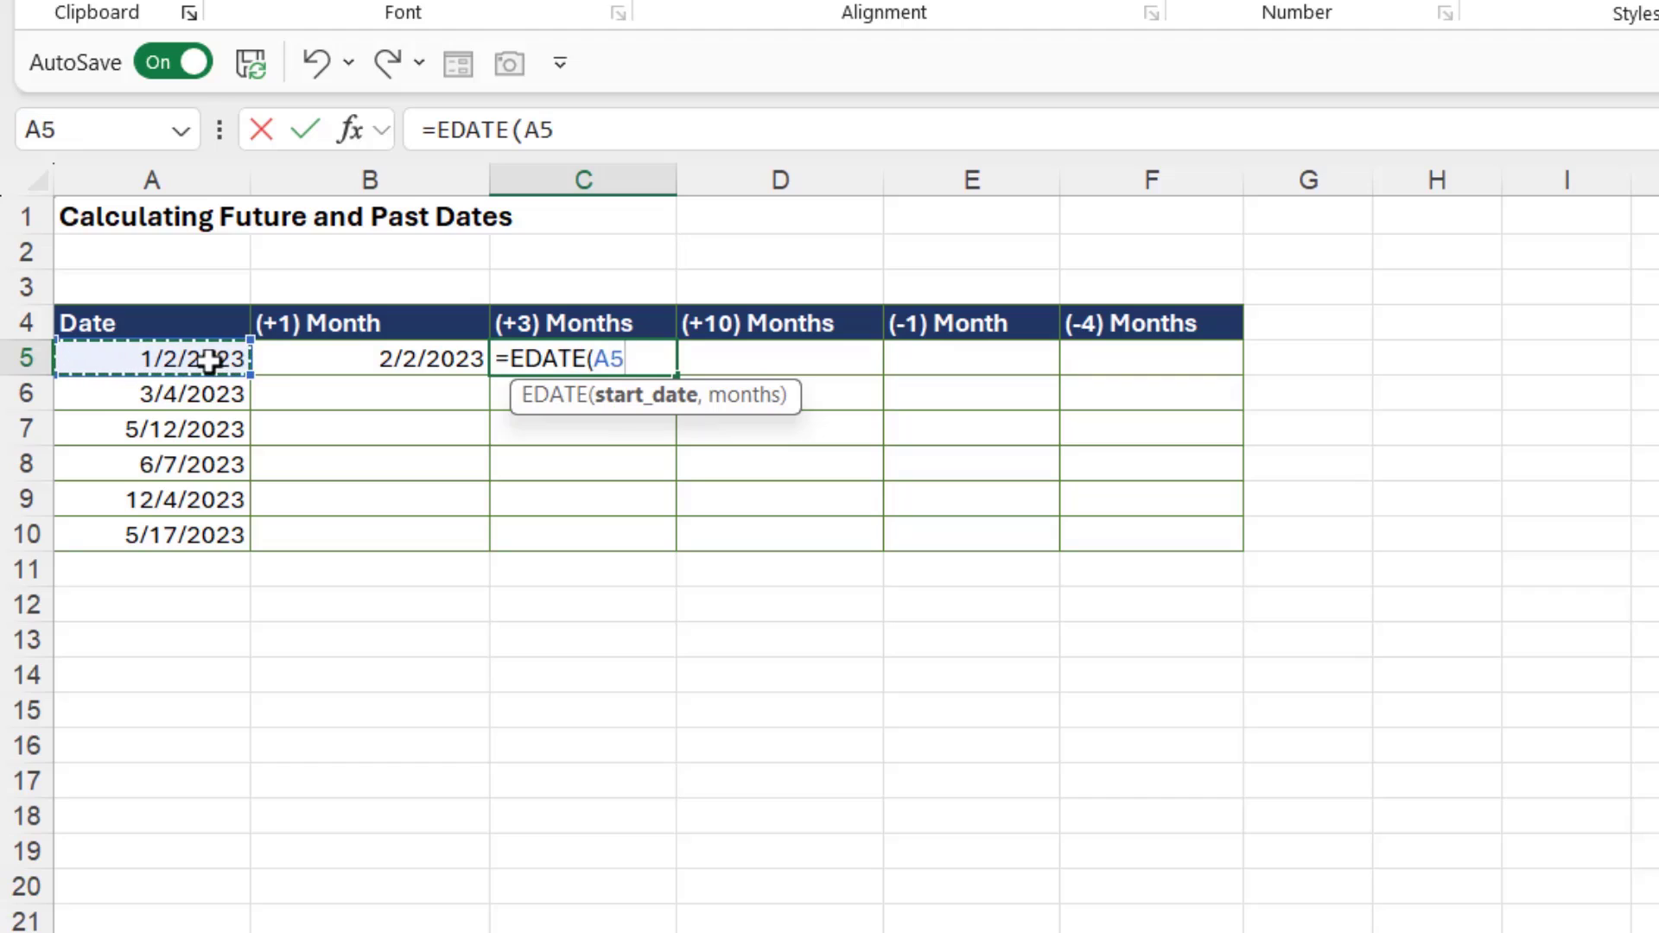
{"action": "type", "text": ",3"}
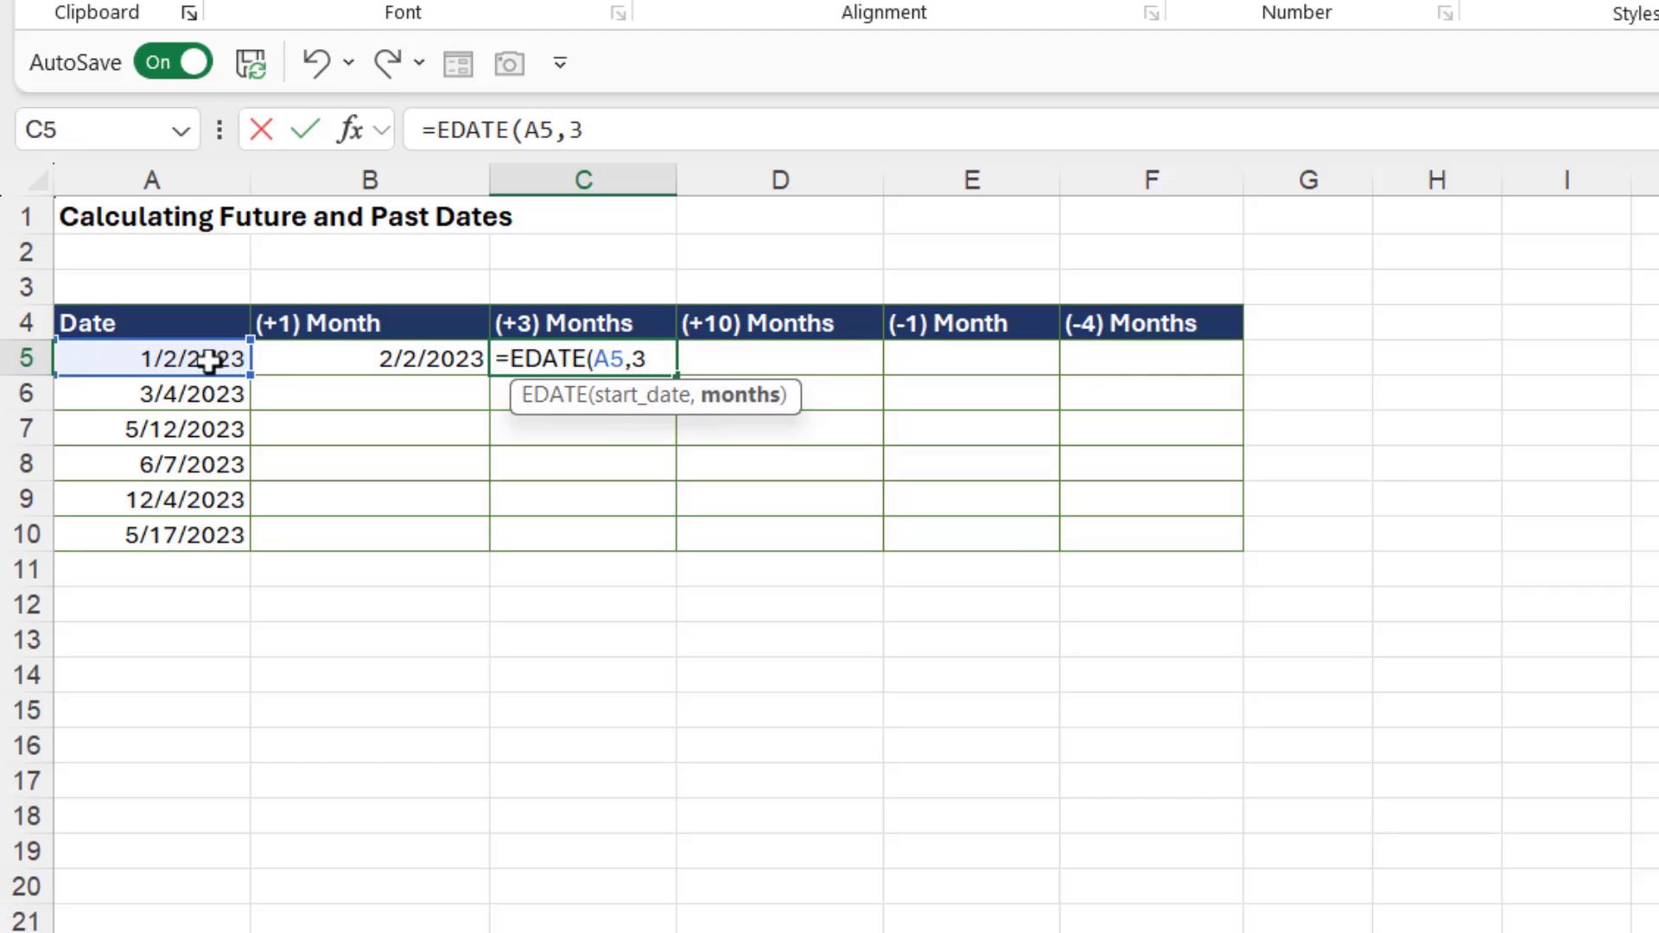
{"action": "type", "text": ")"}
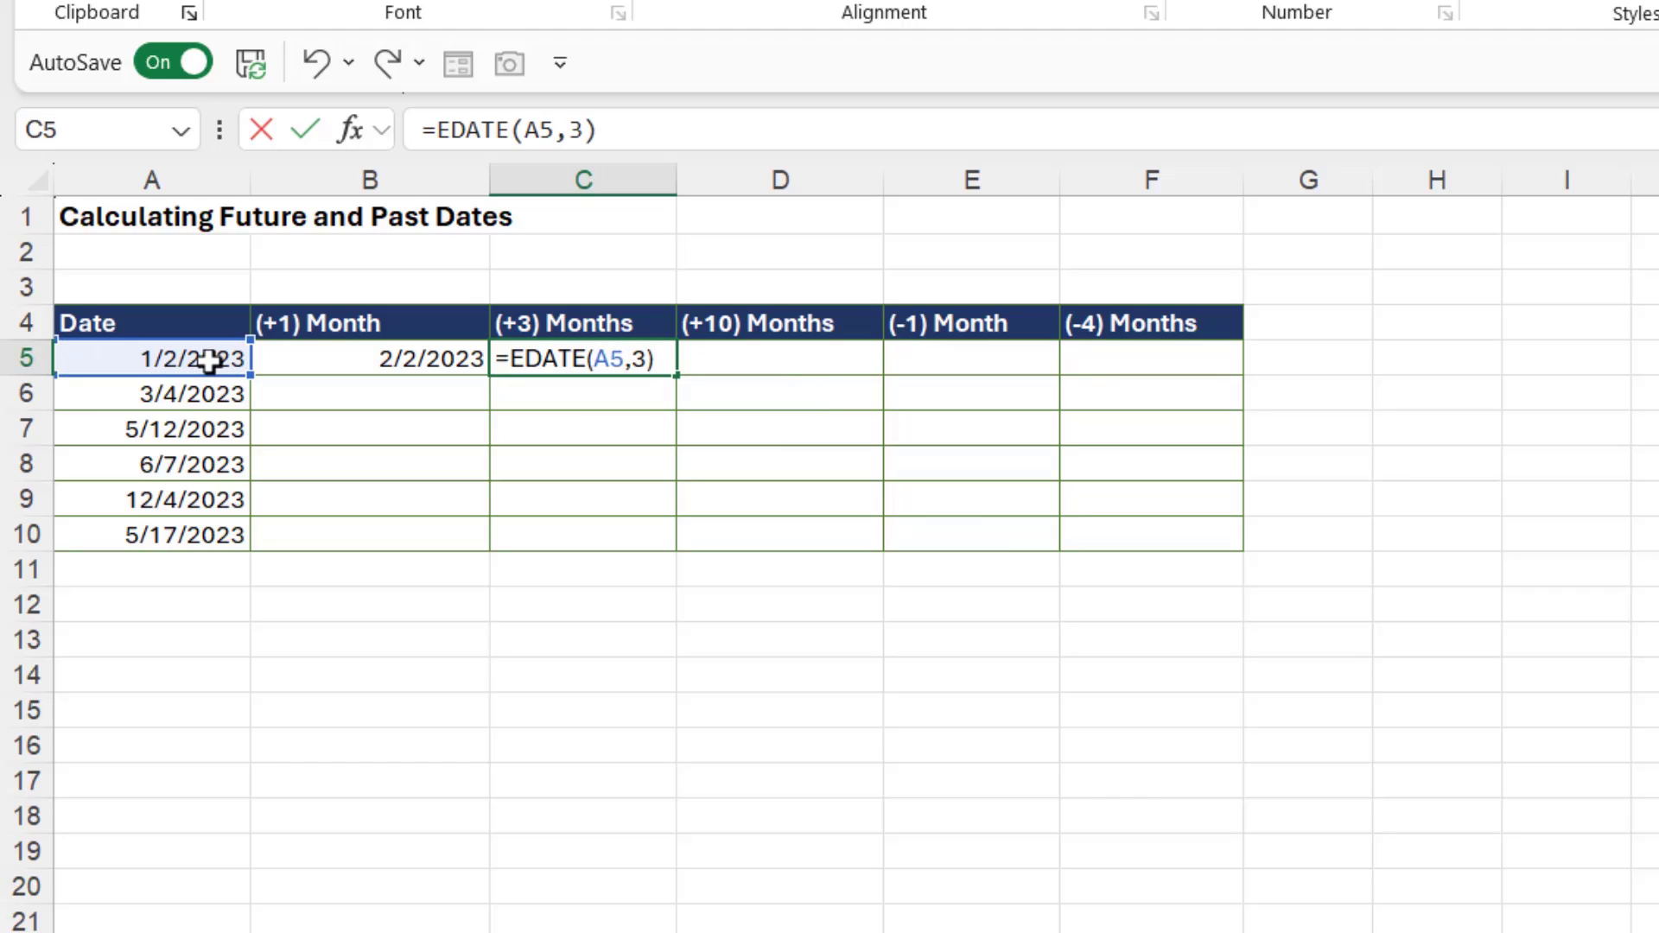
{"action": "key", "text": "Return"}
Enter =EDATE(A5,10) in D5, giving 11/2/2023.
{"action": "left_click", "coordinate": [782, 359]}
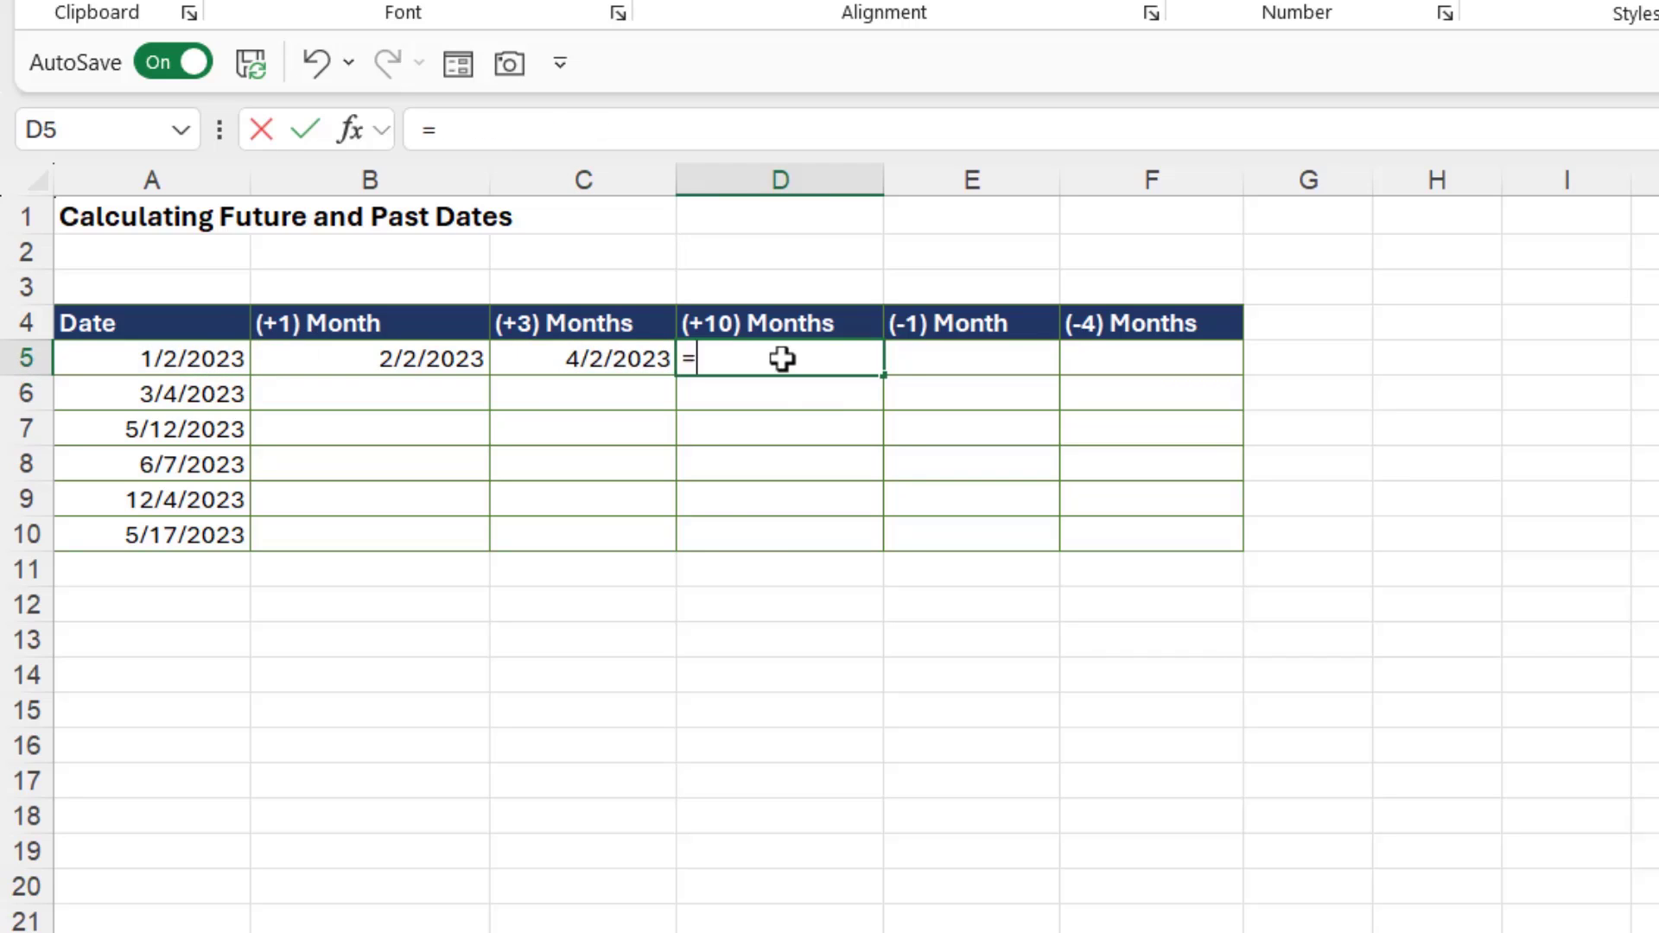
{"action": "type", "text": "=edate"}
{"action": "key", "text": "Tab"}
{"action": "left_click", "coordinate": [161, 361]}
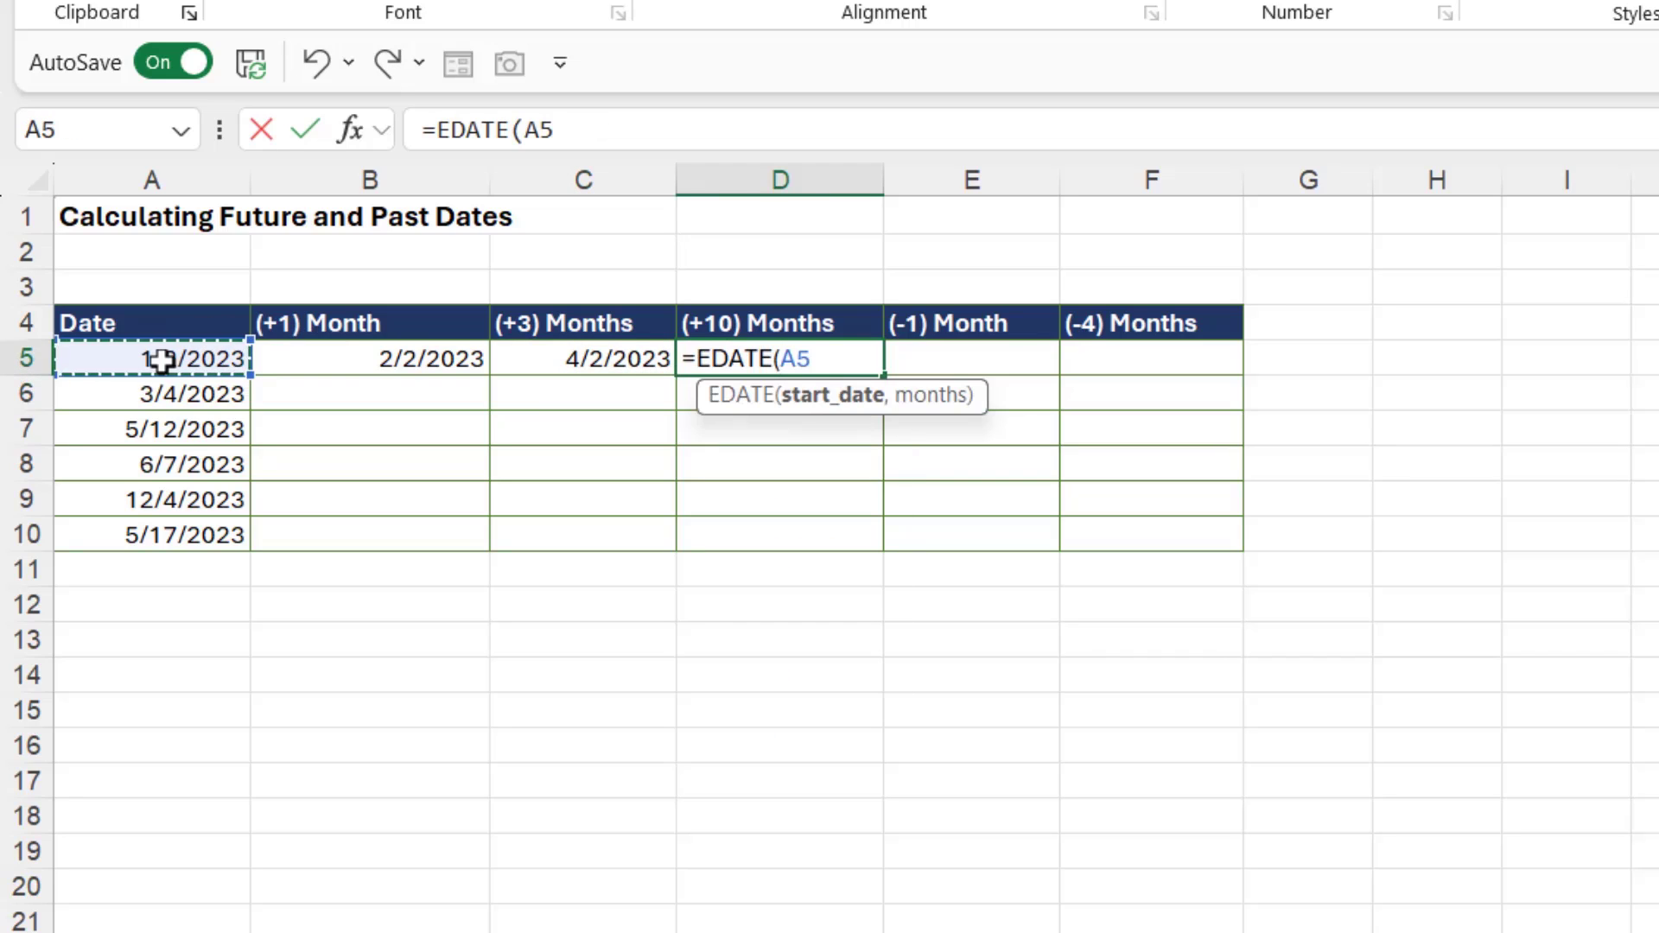
{"action": "type", "text": ",10"}
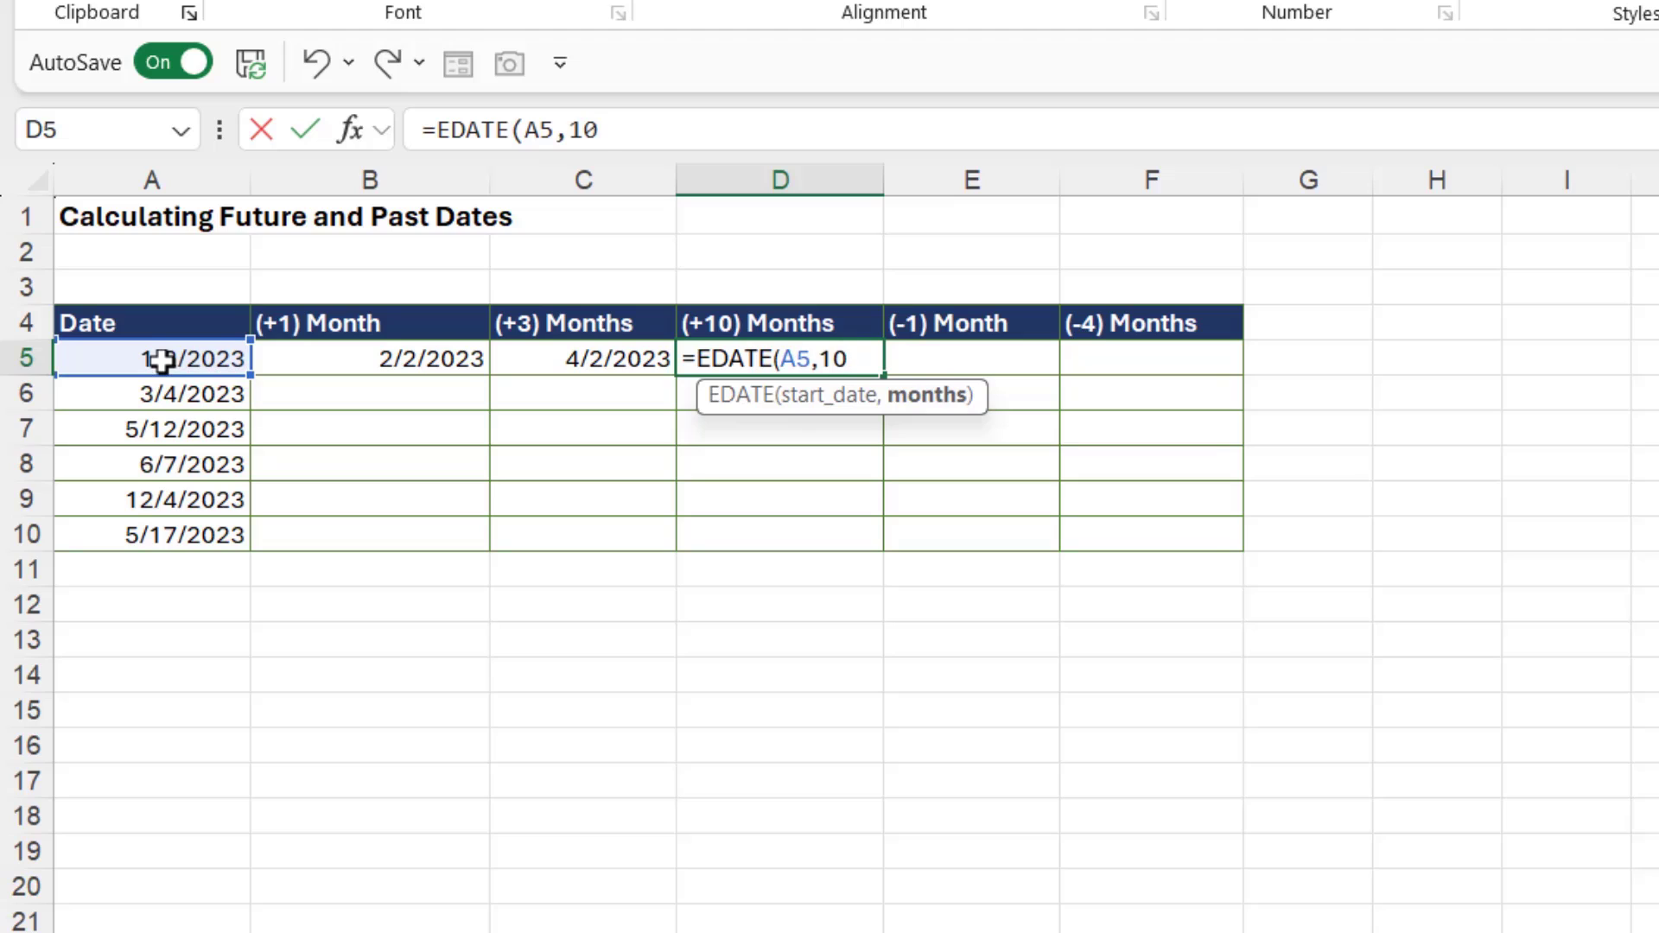
{"action": "type", "text": "("}
{"action": "key", "text": "BackSpace"}
{"action": "type", "text": ")"}
{"action": "key", "text": "Return"}
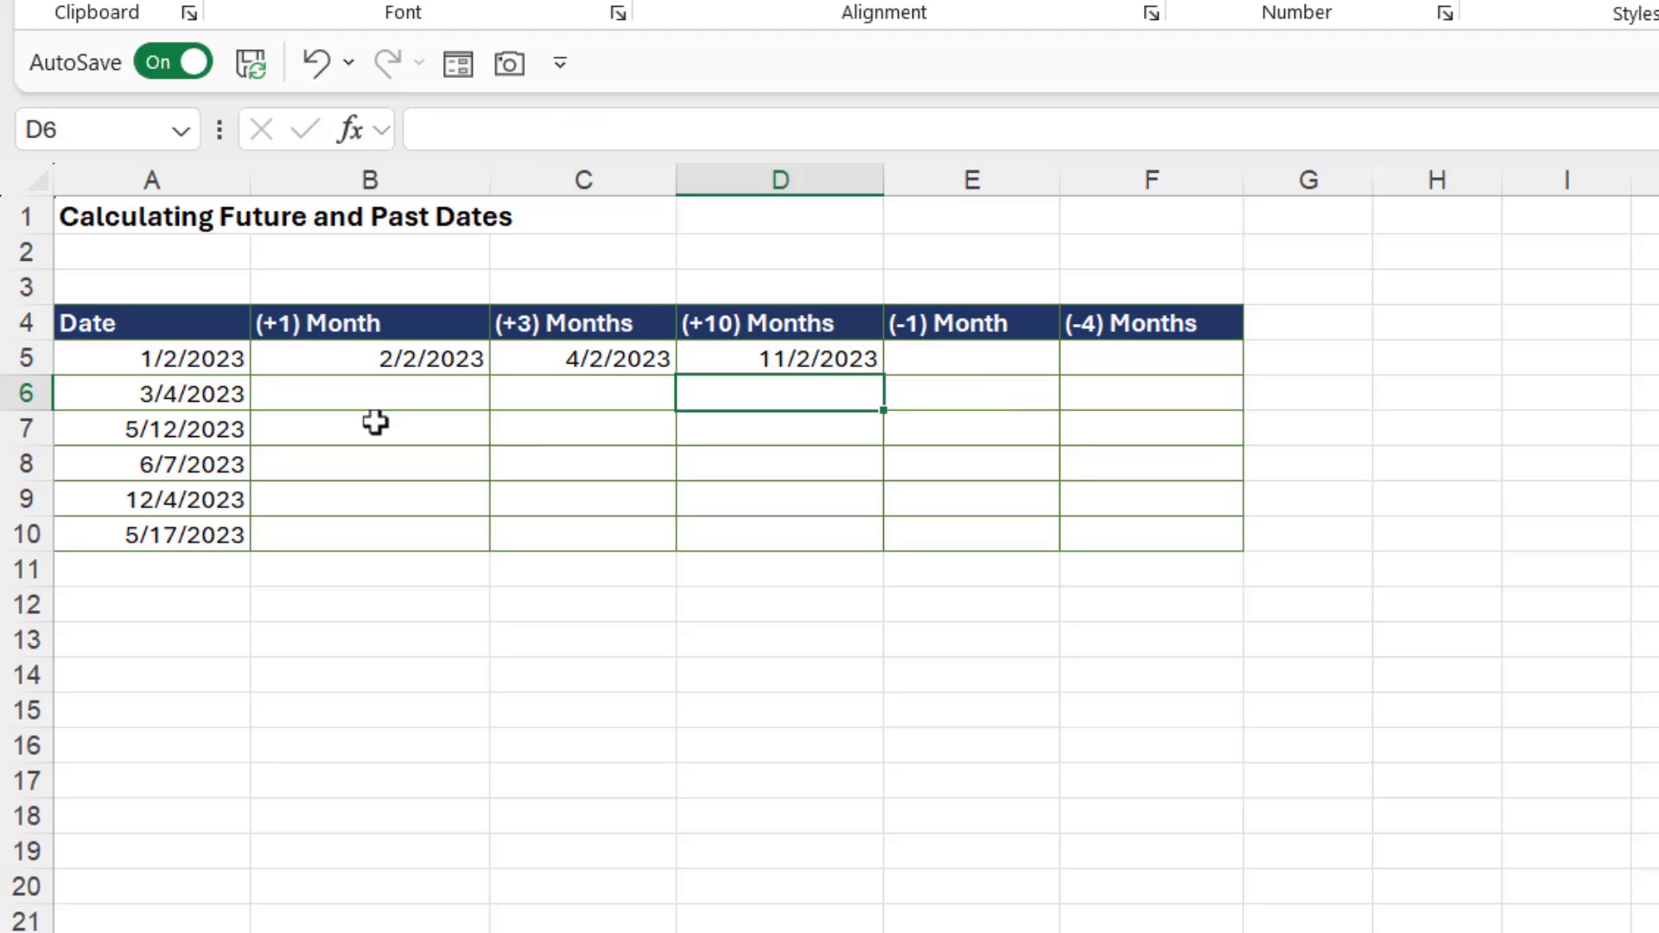
Enter =EDATE(A5,-1) in E5, giving 12/2/2022.
{"action": "left_click", "coordinate": [998, 368]}
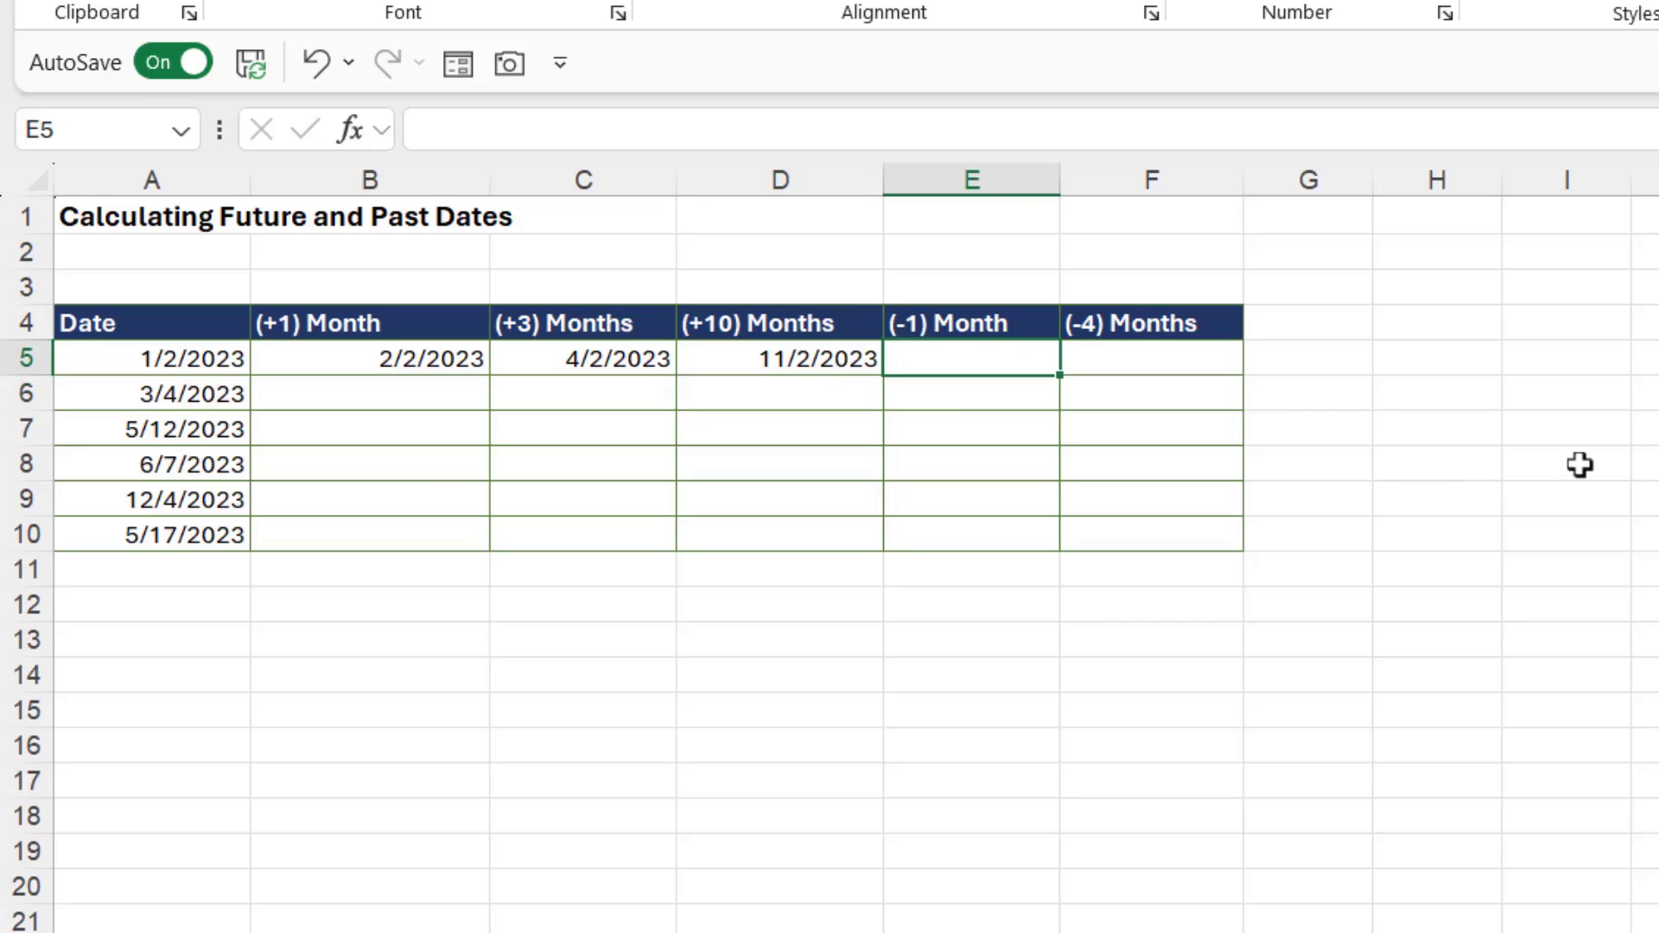
{"action": "type", "text": "=eda"}
{"action": "key", "text": "Tab"}
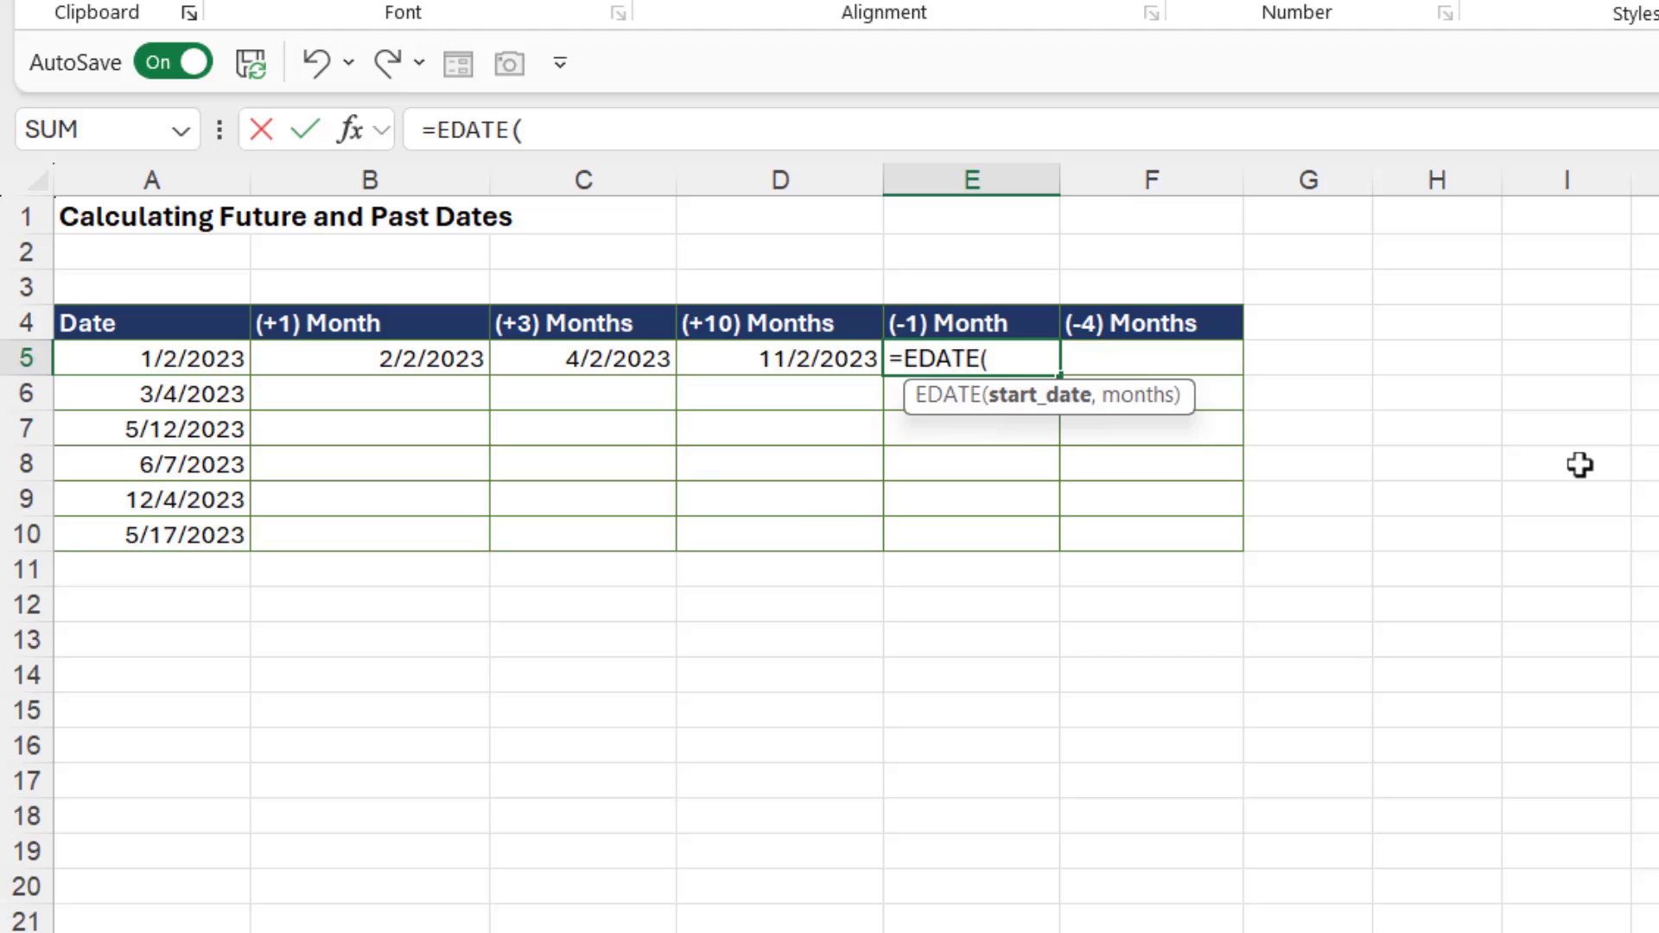
{"action": "left_click", "coordinate": [200, 358]}
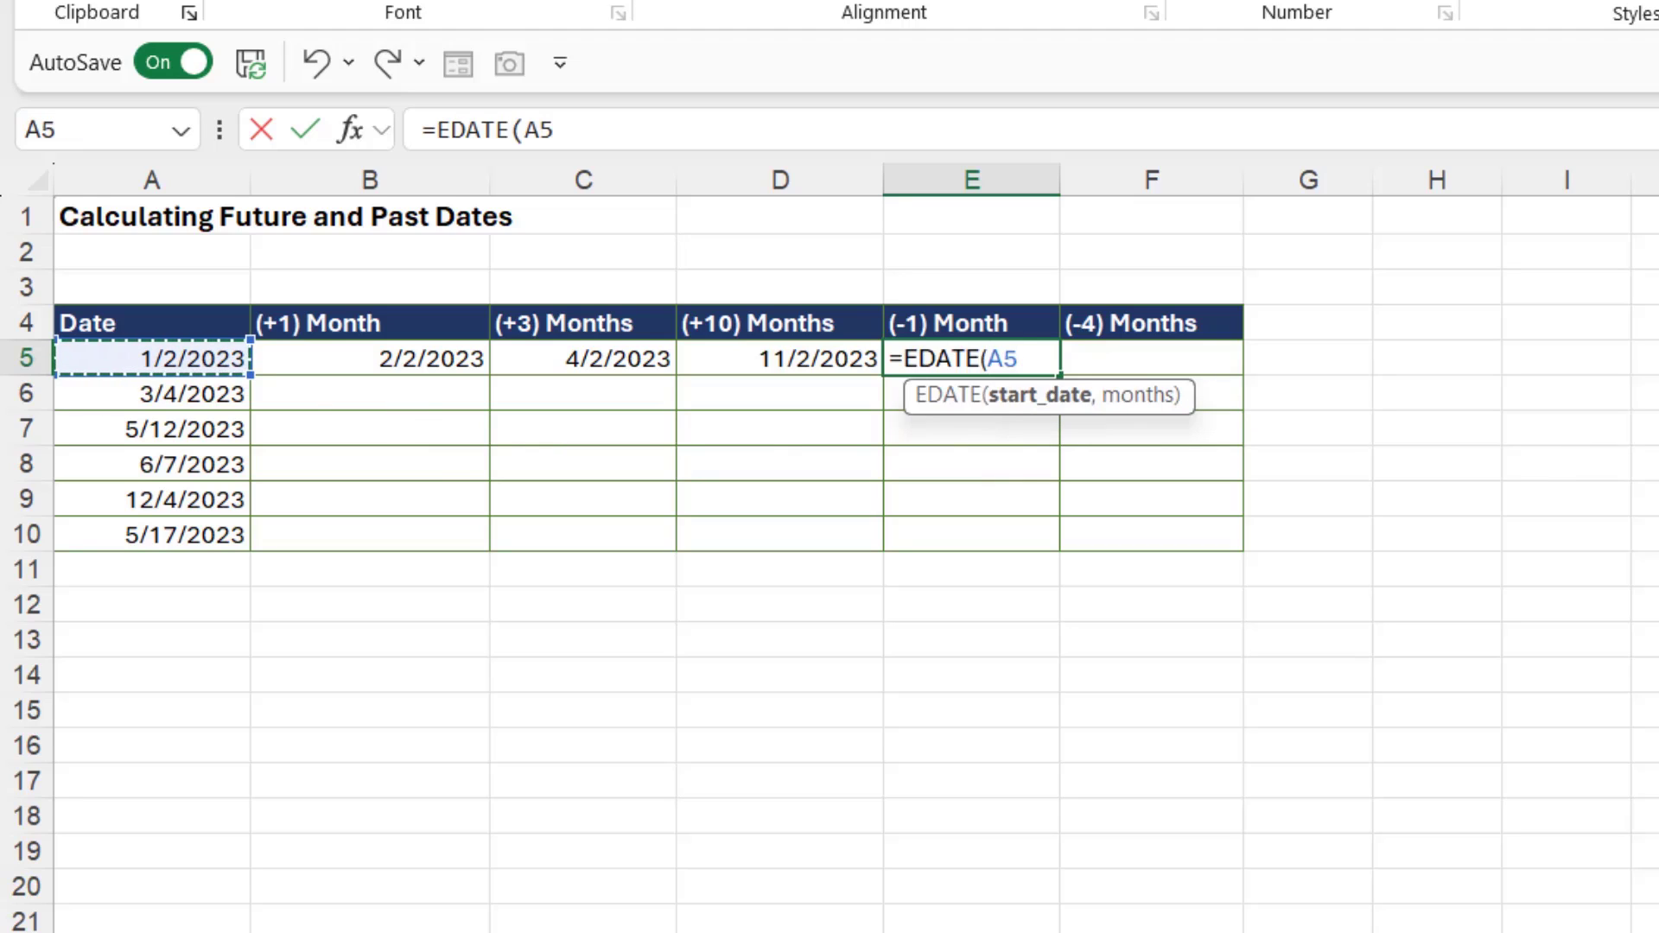
{"action": "type", "text": ","}
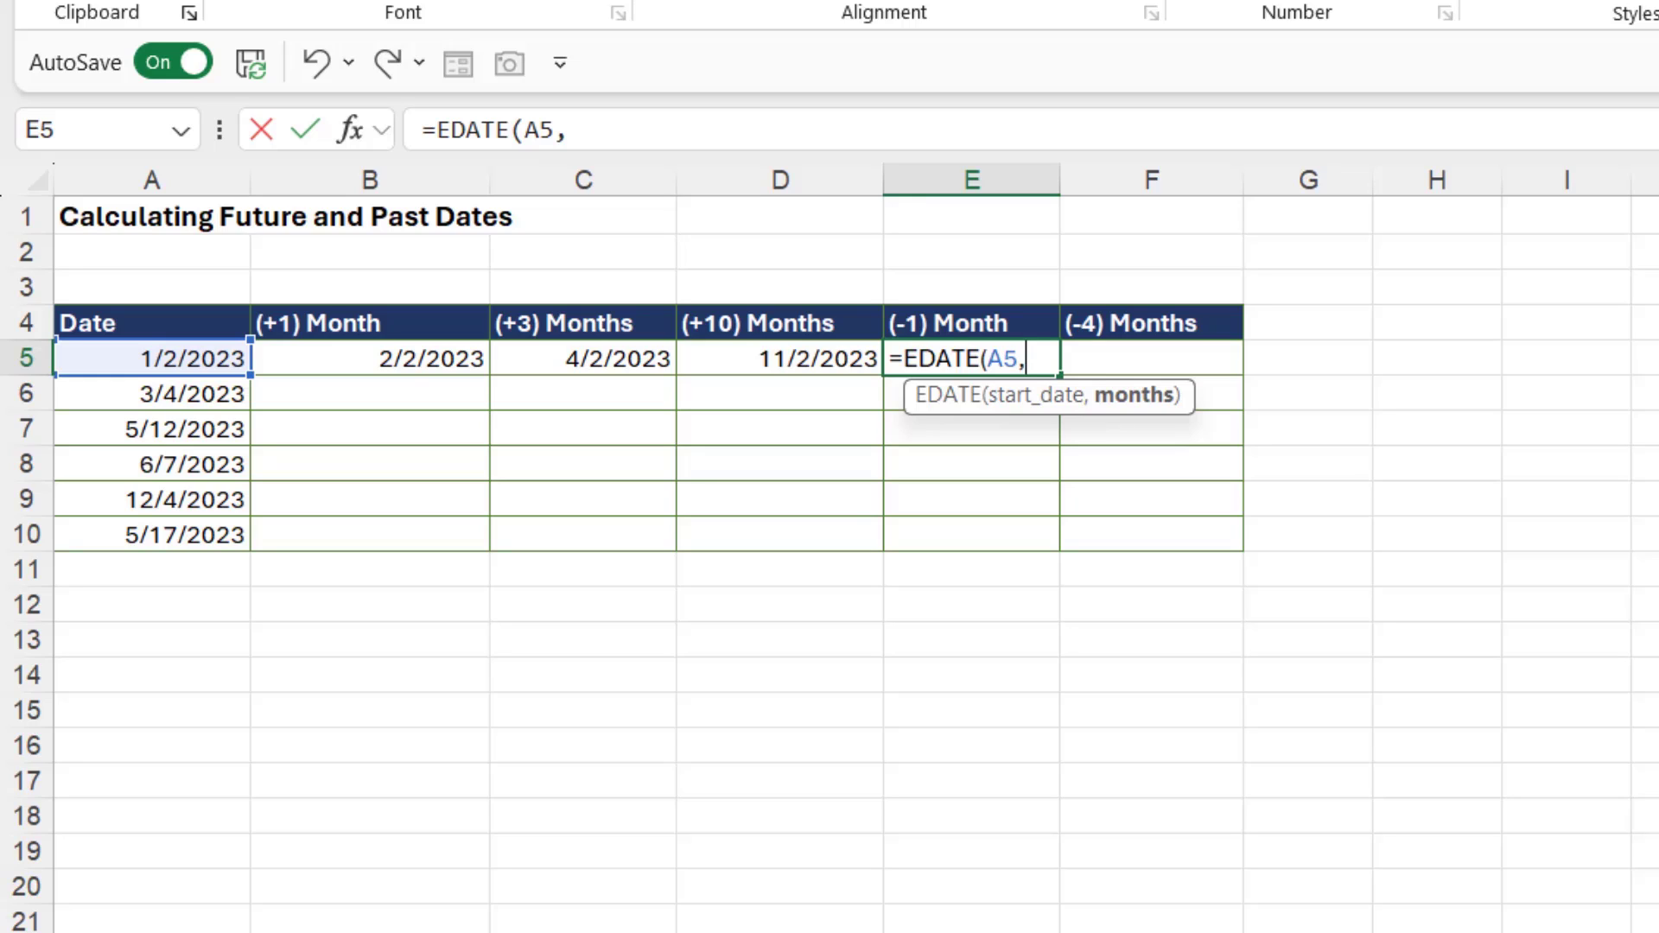
{"action": "type", "text": "-1)"}
{"action": "key", "text": "Return"}
Copy the E5 formula into F5 and change its months to -4.
{"action": "left_click", "coordinate": [1035, 370]}
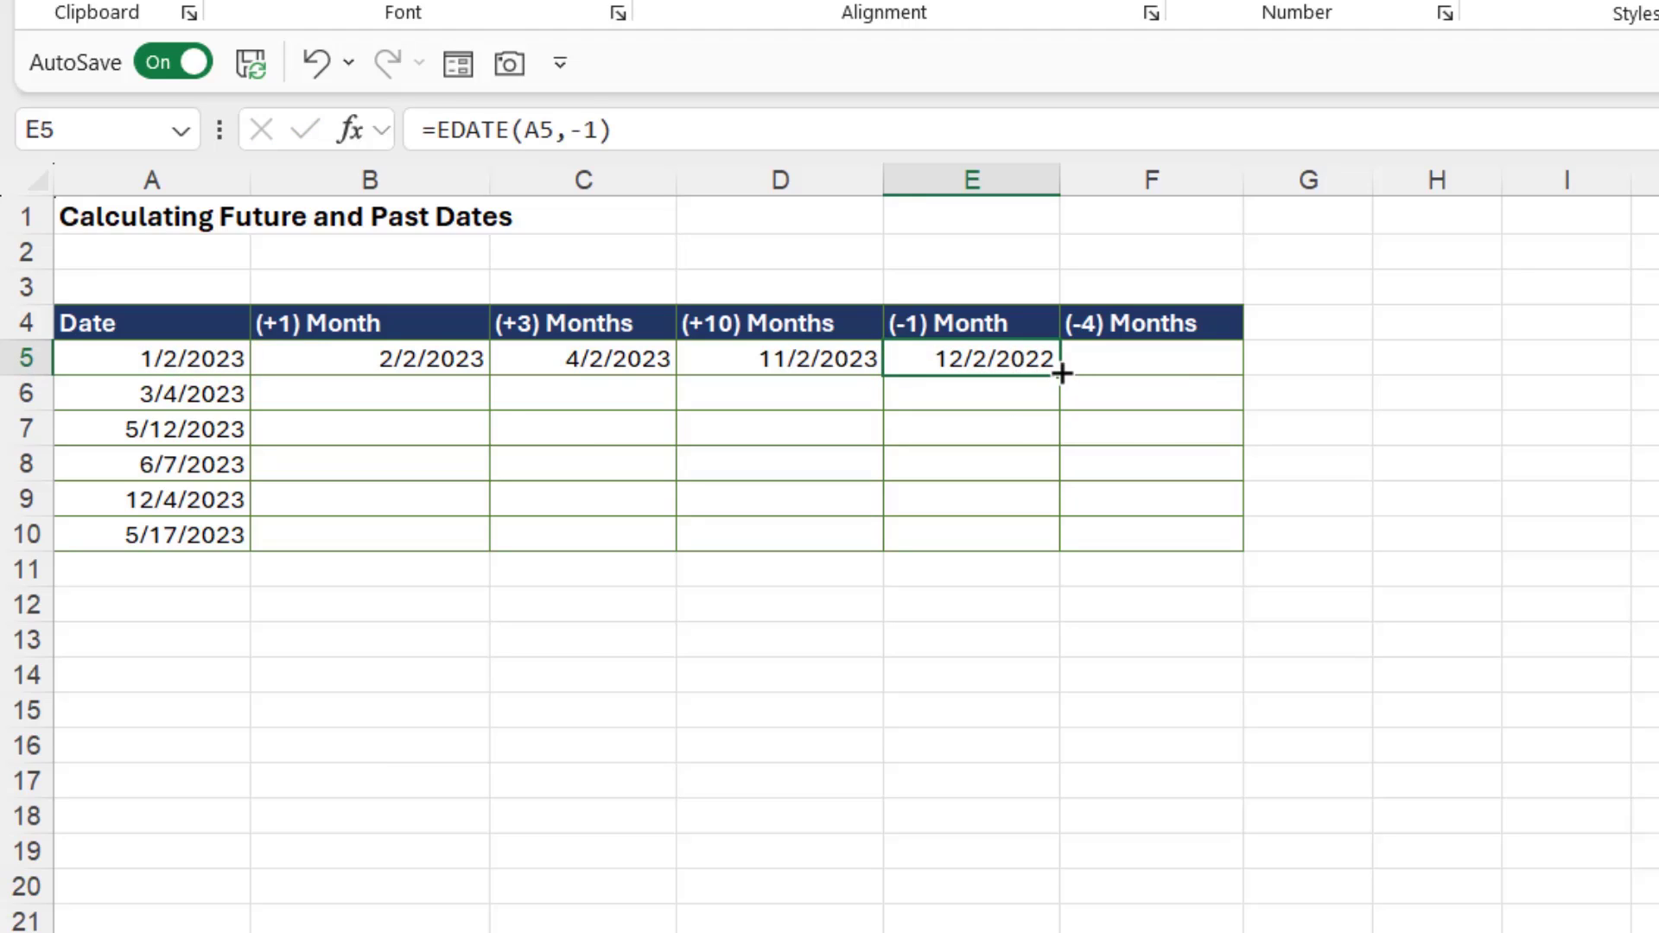
{"action": "mouse_move", "coordinate": [1195, 374]}
{"action": "left_mouse_down"}
{"action": "mouse_move", "coordinate": [1218, 386]}
{"action": "mouse_move", "coordinate": [1175, 359]}
{"action": "left_mouse_up"}
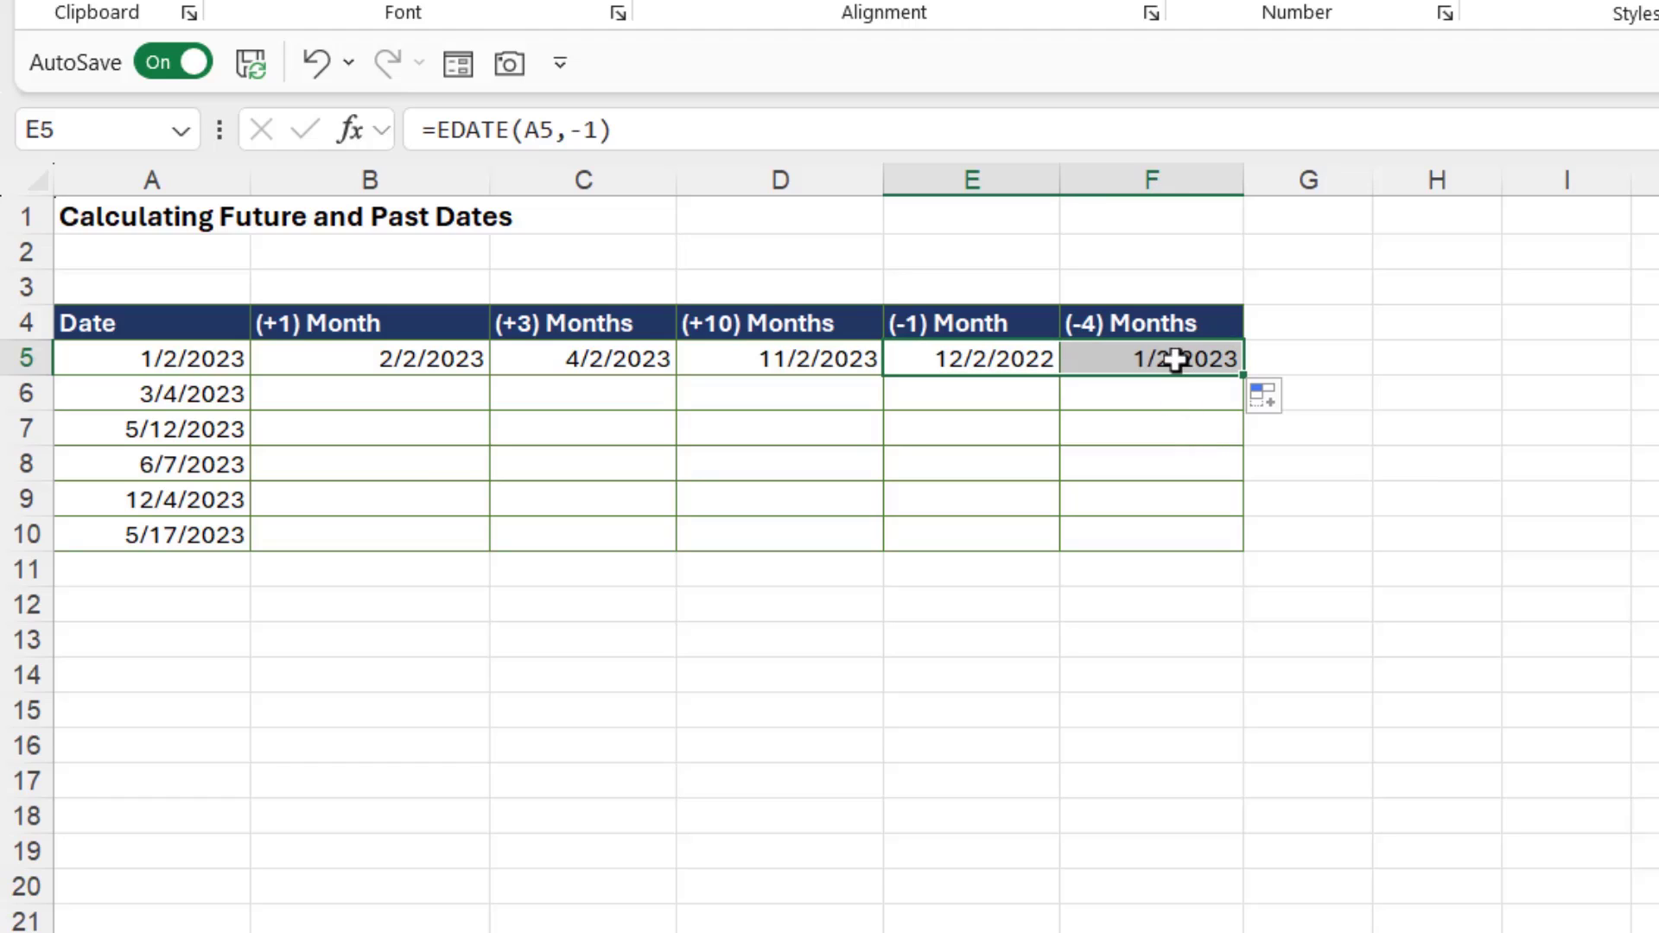
{"action": "left_click", "coordinate": [1175, 359]}
{"action": "double_click", "coordinate": [1177, 363]}
{"action": "left_click", "coordinate": [1213, 359]}
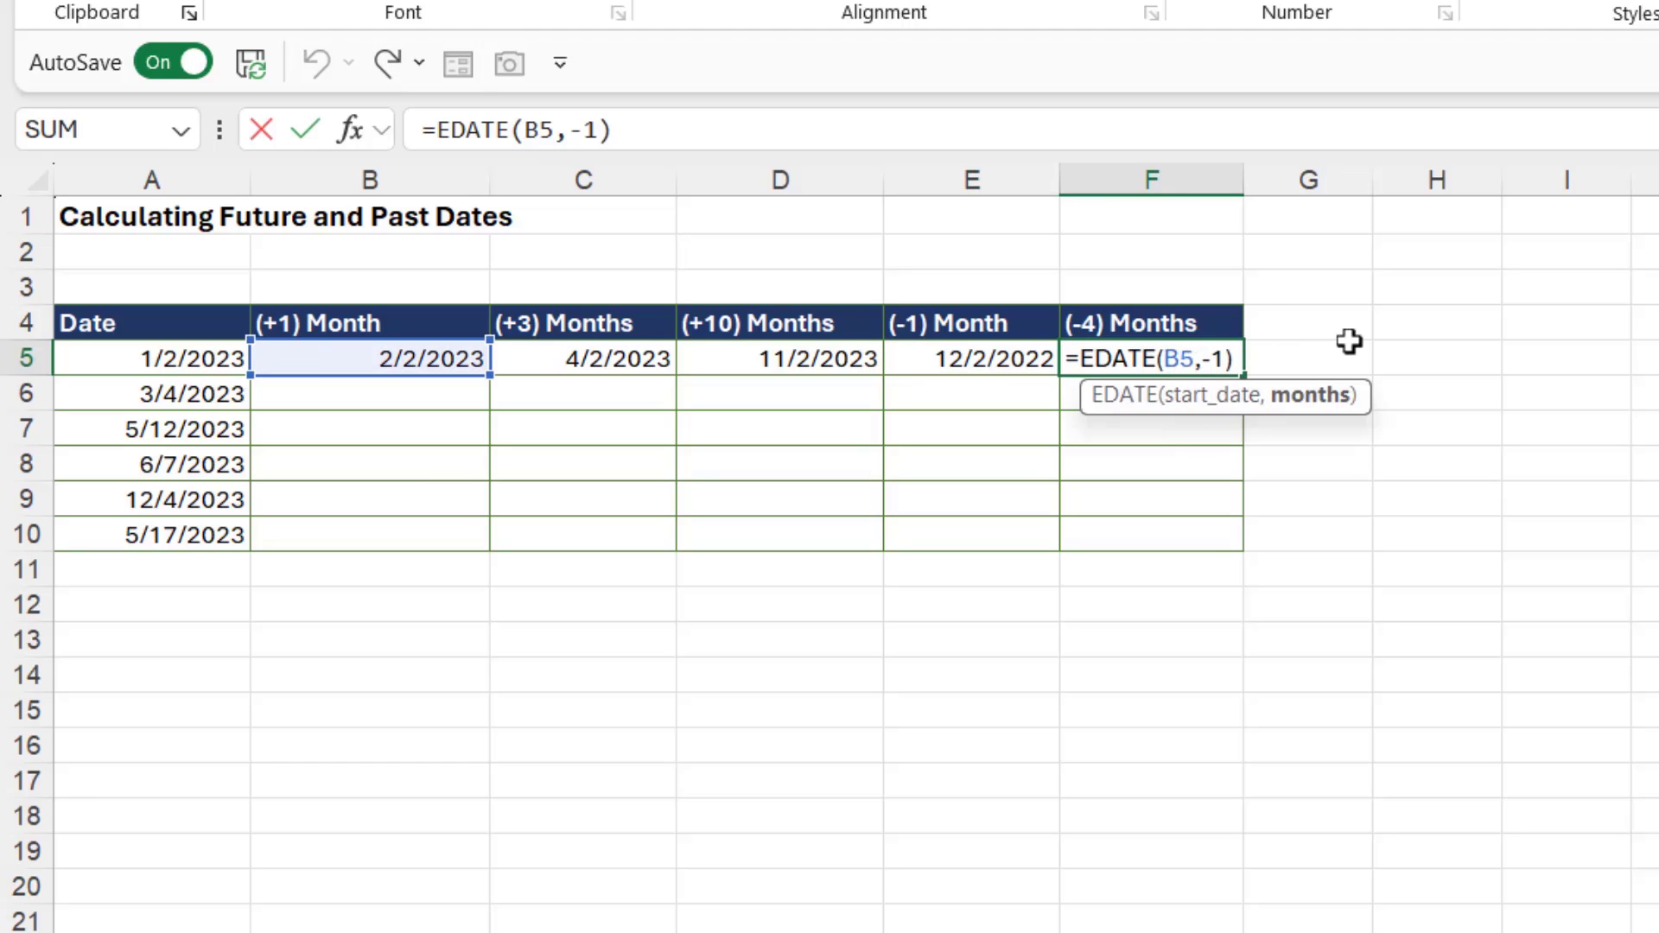
{"action": "key", "text": "Delete"}
{"action": "type", "text": "4"}
{"action": "key", "text": "Return"}
Fill the B5:F5 formulas down through row 10.
{"action": "left_click", "coordinate": [1076, 596]}
{"action": "left_click", "coordinate": [423, 361]}
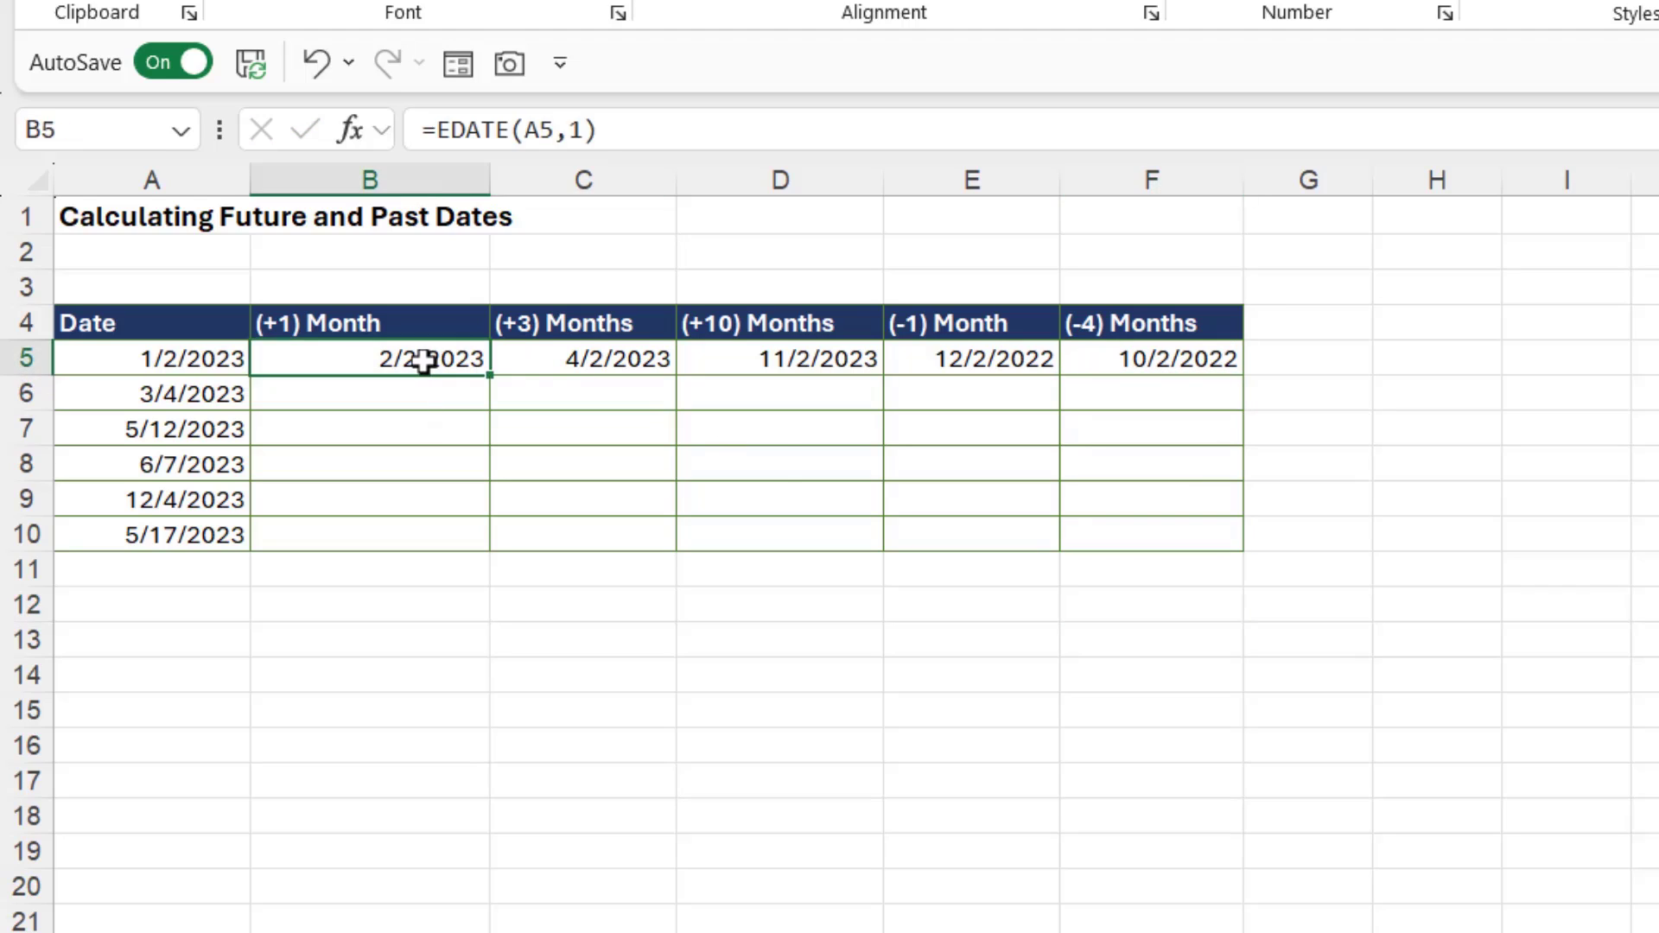
{"action": "key", "text": "ctrl+shift+Right"}
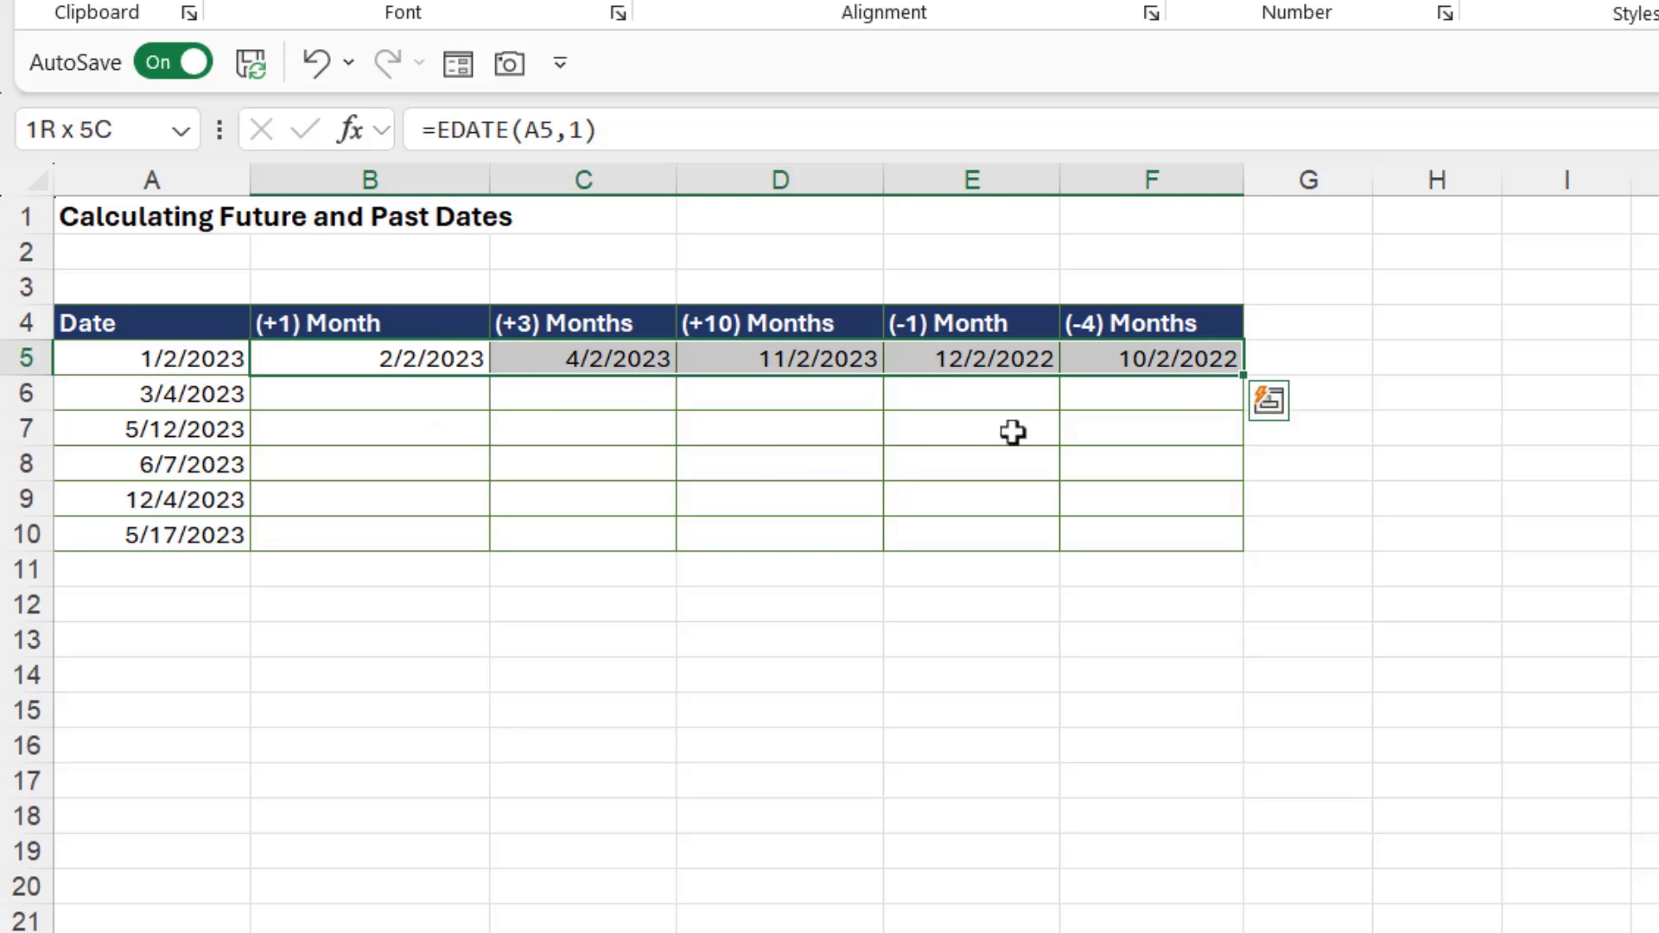
{"action": "double_click", "coordinate": [1244, 374]}
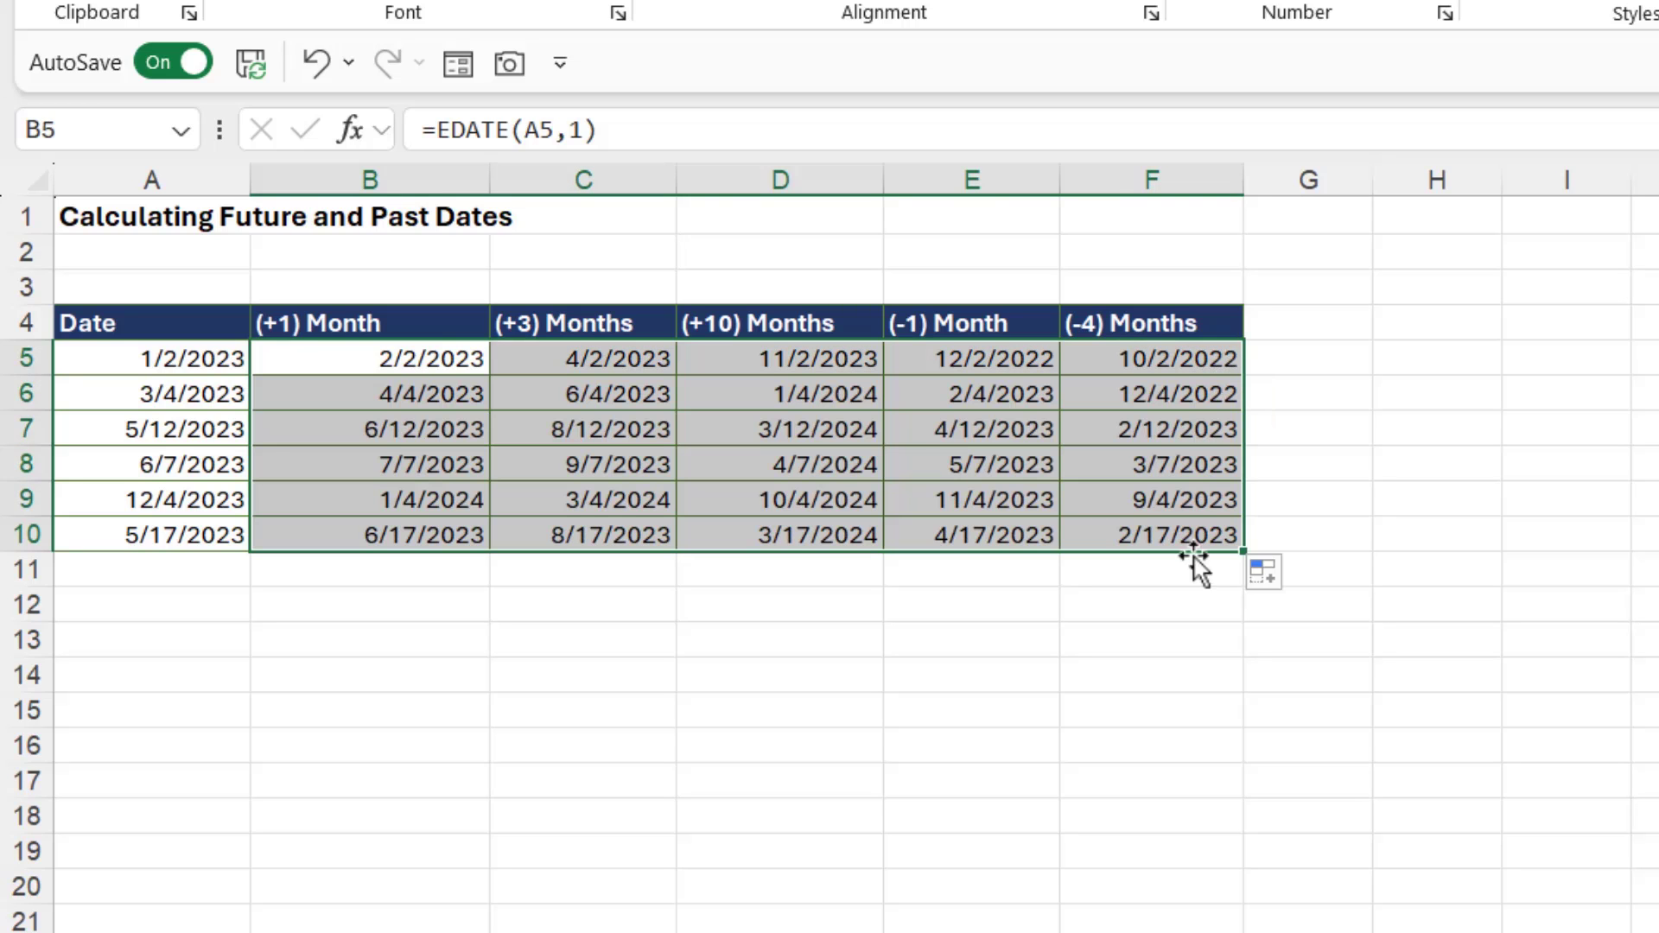
Return to the EOMONTH sheet and scroll up to the Loan Amortization Schedule title.
{"action": "left_click", "coordinate": [1398, 430]}
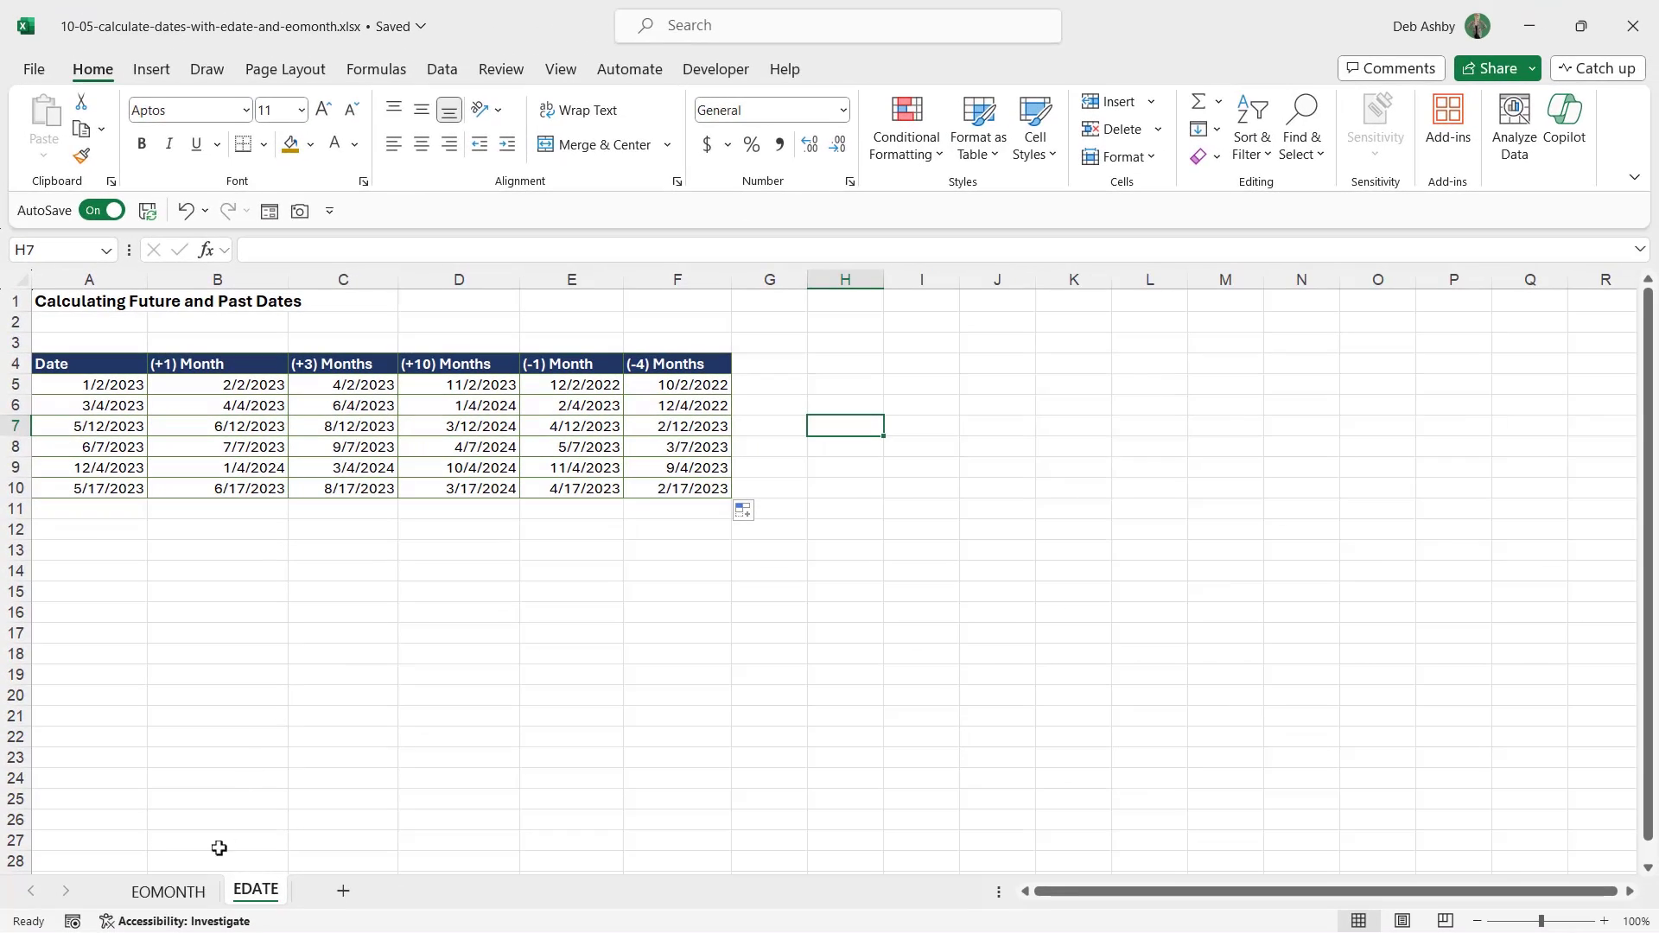
{"action": "left_click", "coordinate": [189, 892]}
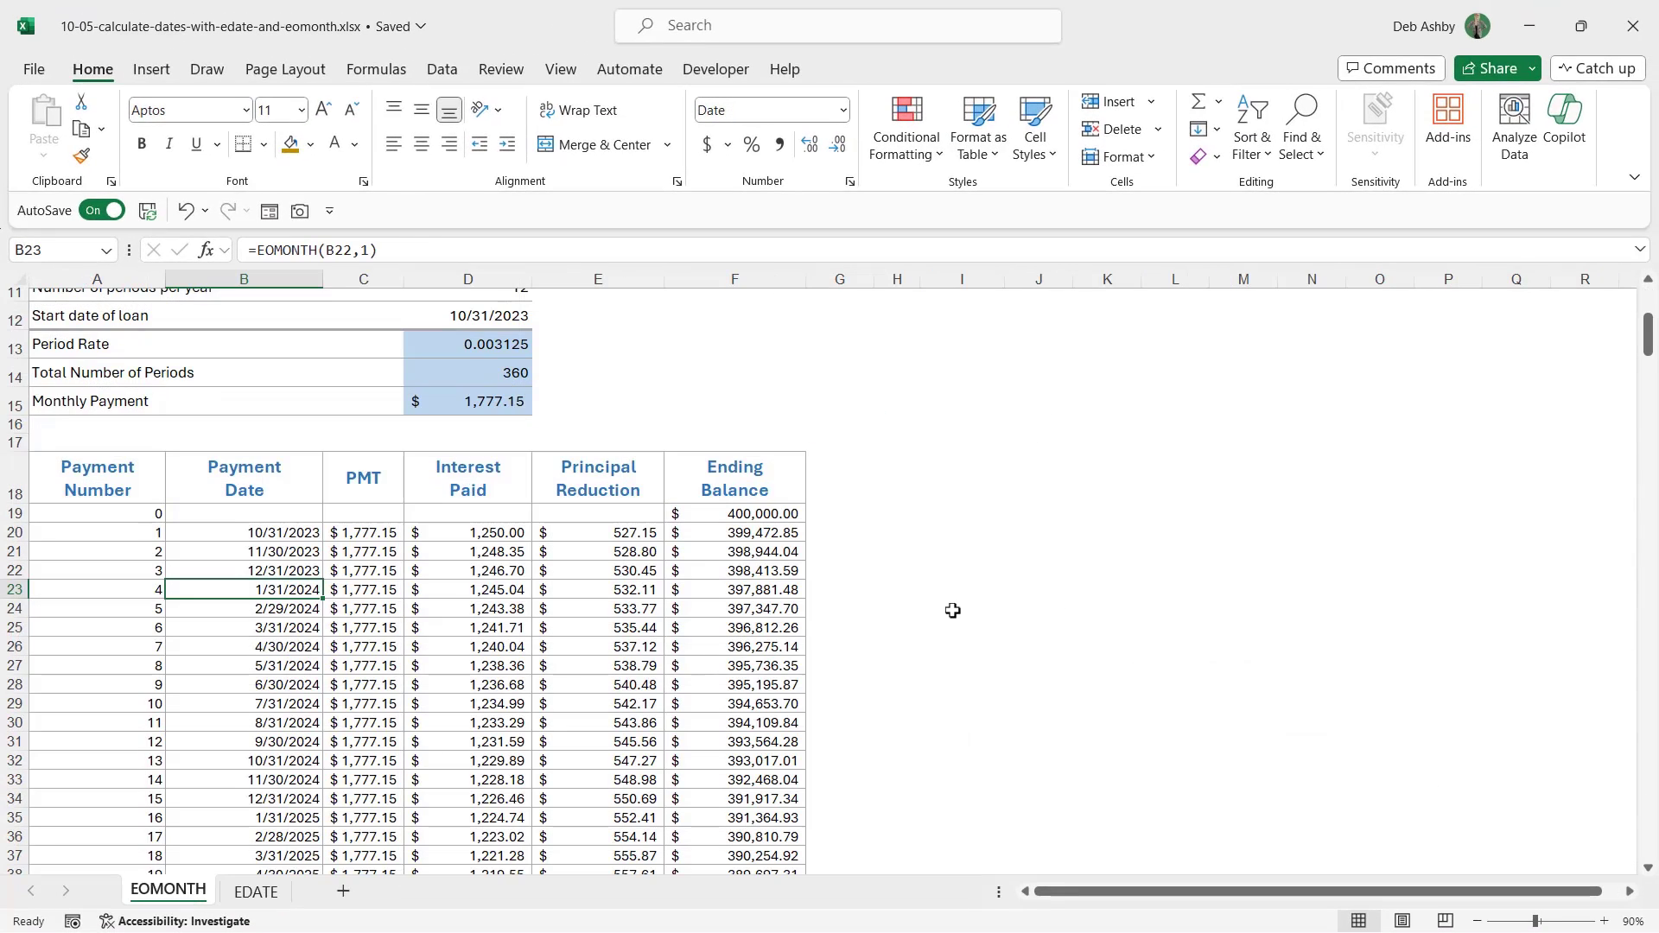
{"action": "left_click", "coordinate": [959, 608]}
{"action": "scroll", "coordinate": [962, 602], "scroll_direction": "up", "scroll_amount": 4}
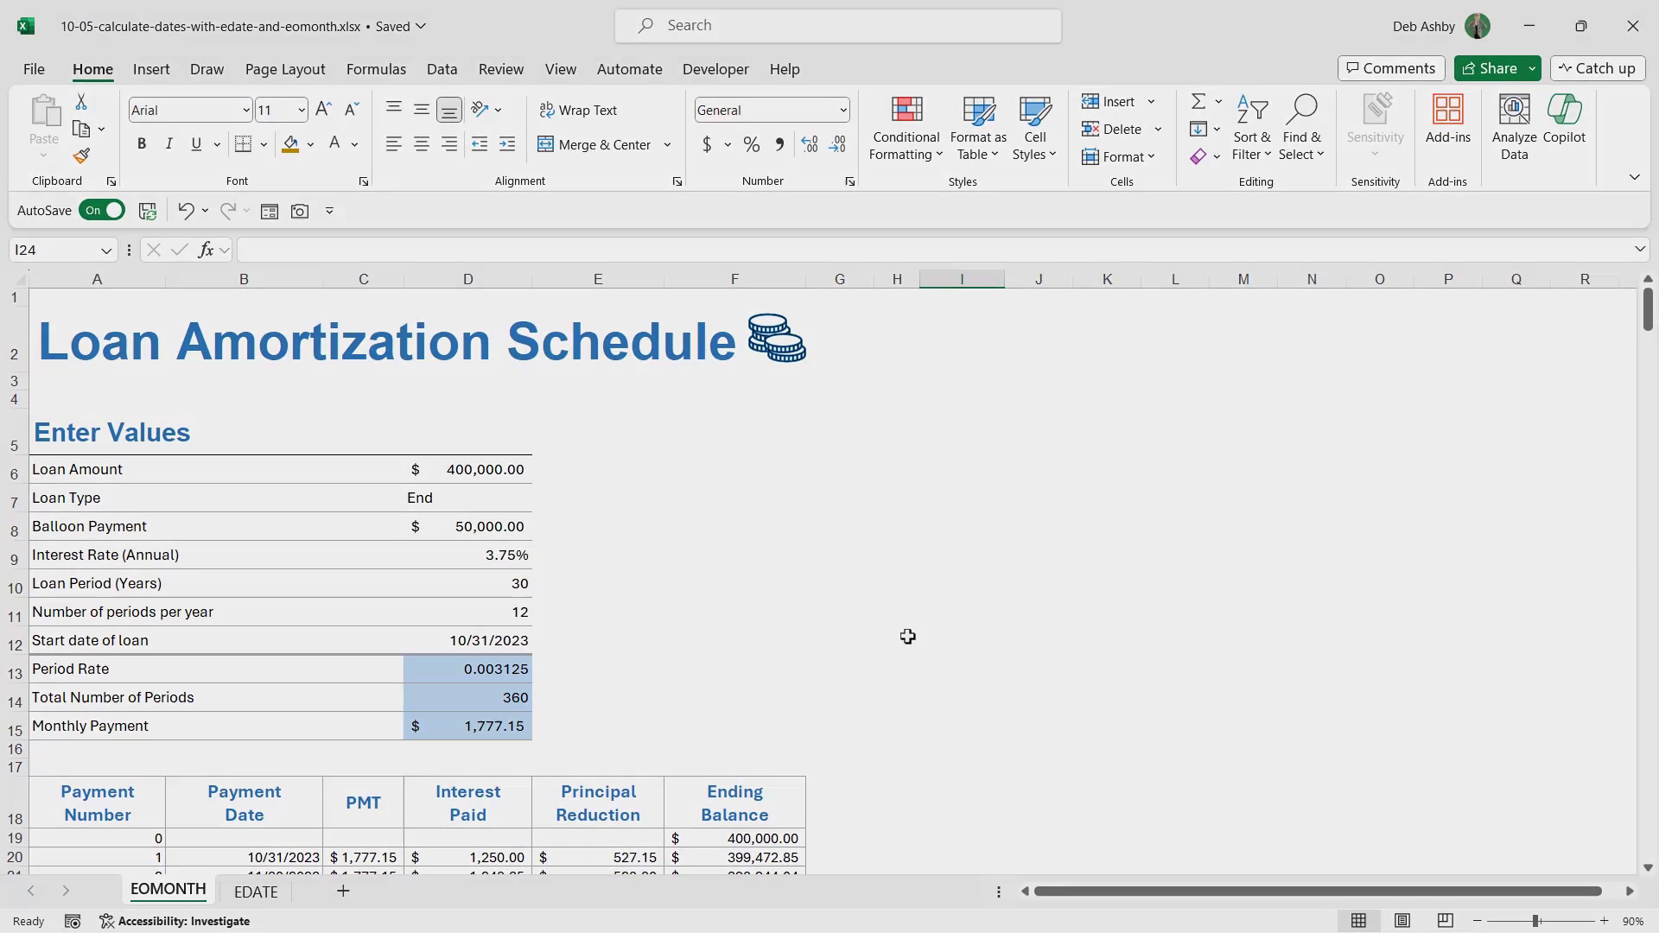